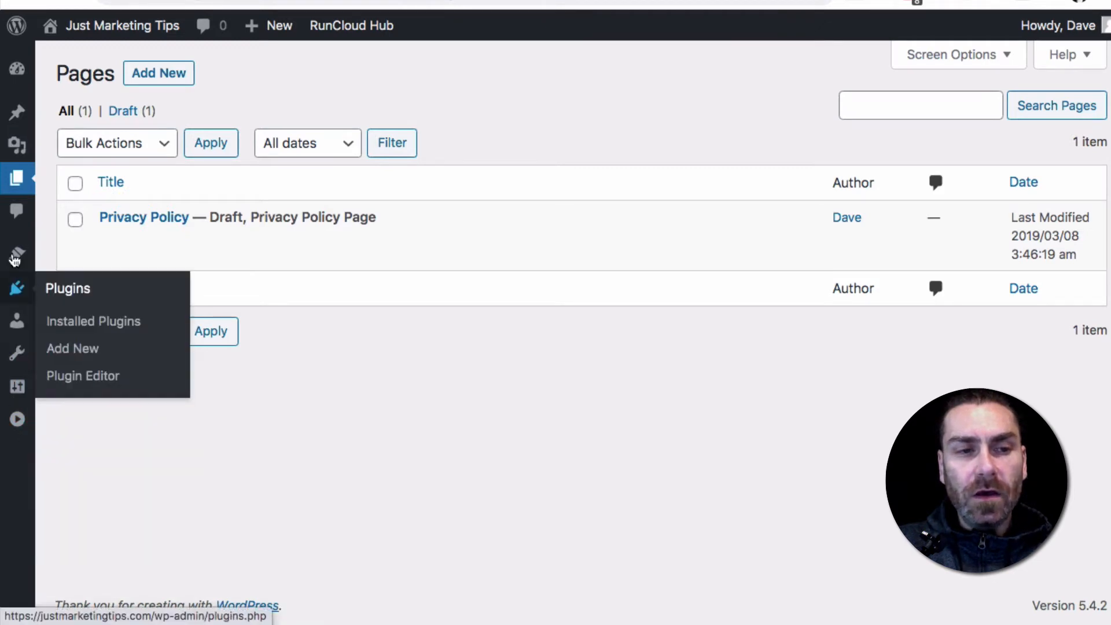
Search for "fastflow" among the plugins available to add, and install and activate the Fast Flow plugin
mouse_move(12, 293)
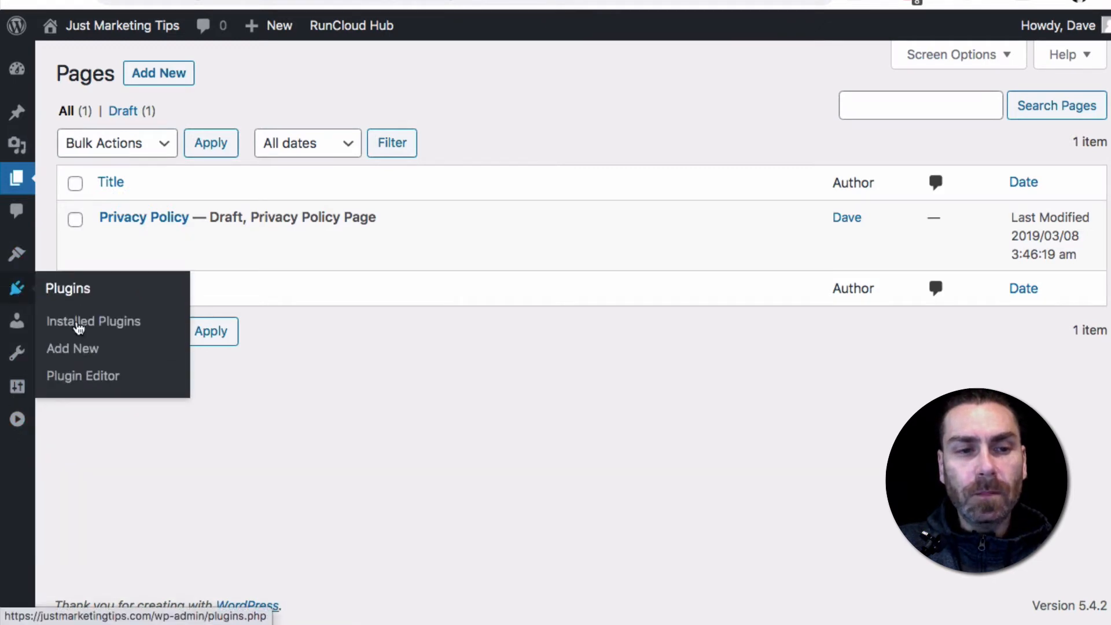
click(57, 349)
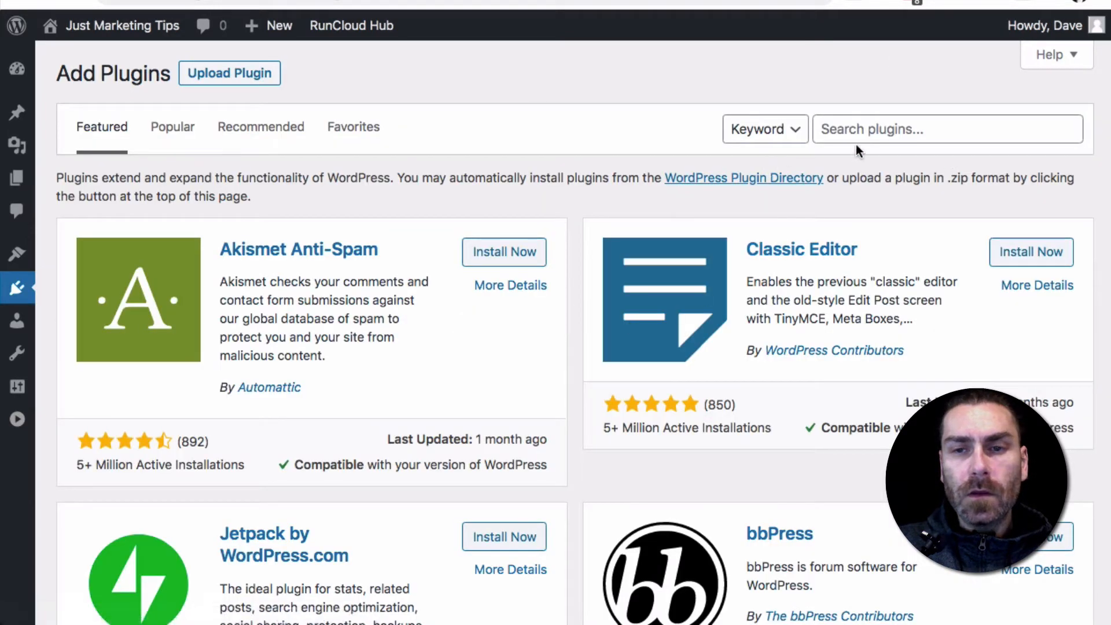
click(878, 127)
text(fastf)
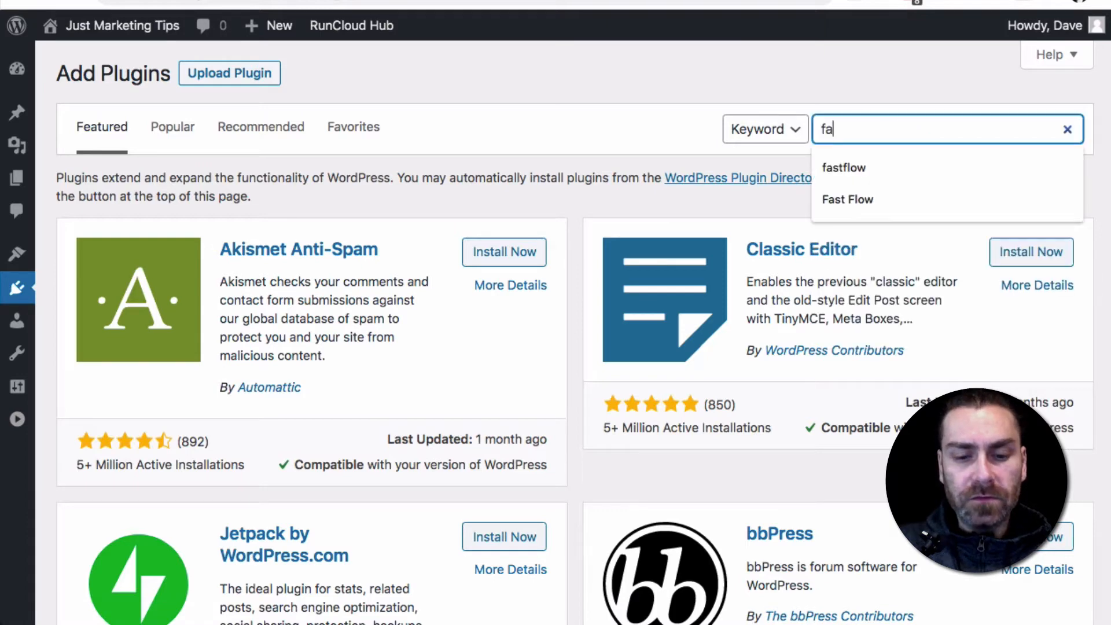
text(low)
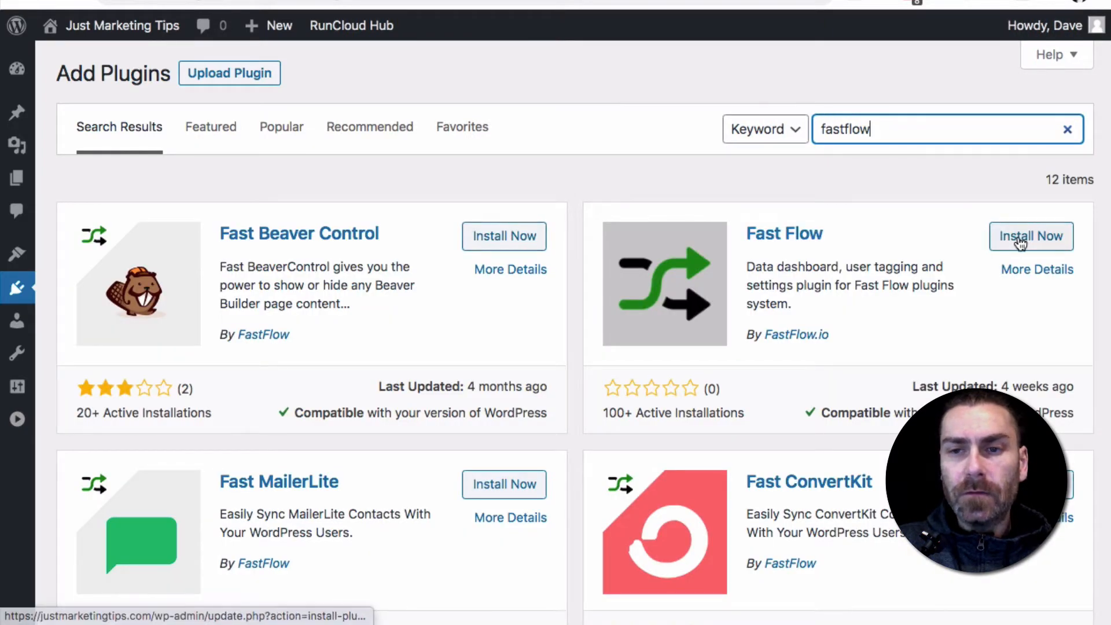
click(999, 238)
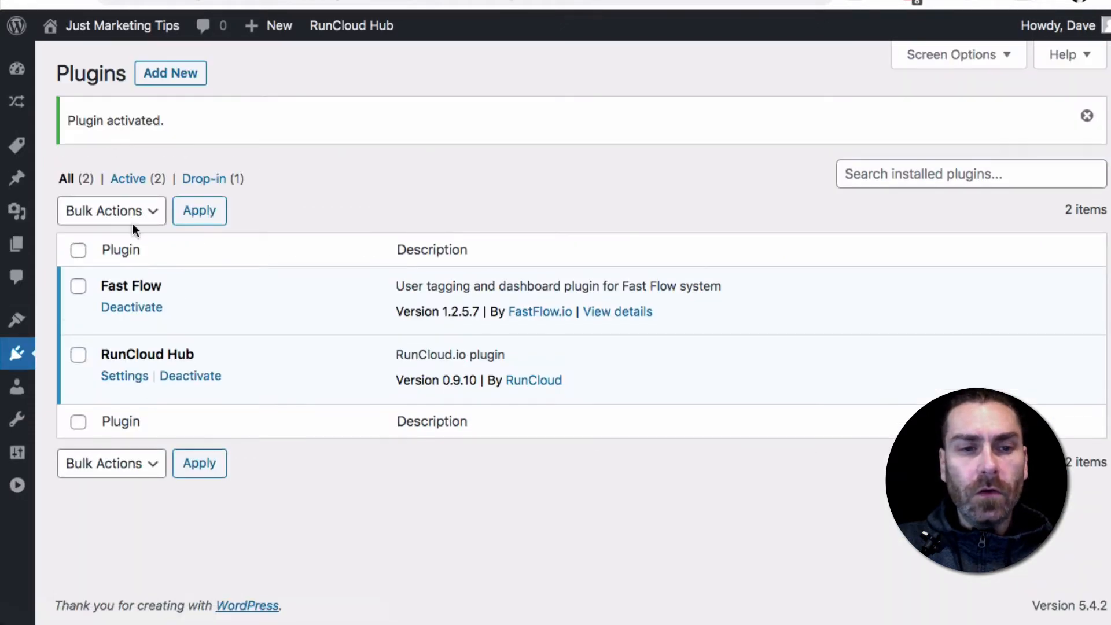
Examine the Fast Flow add-ons in the Licenced, Available, Free and Recommended categories
mouse_move(17, 111)
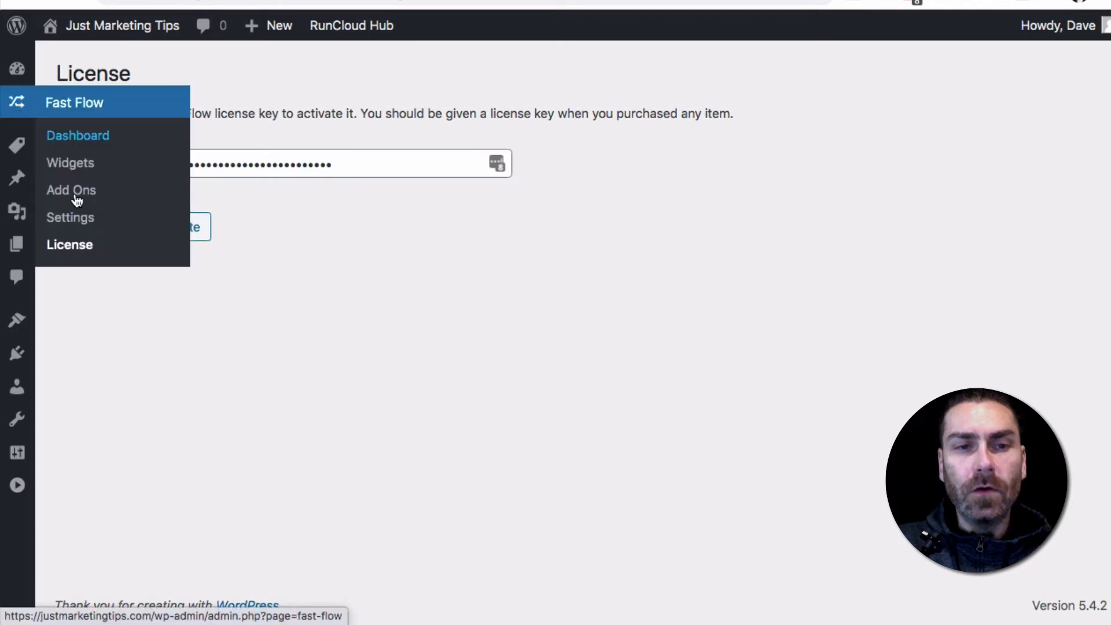
click(134, 187)
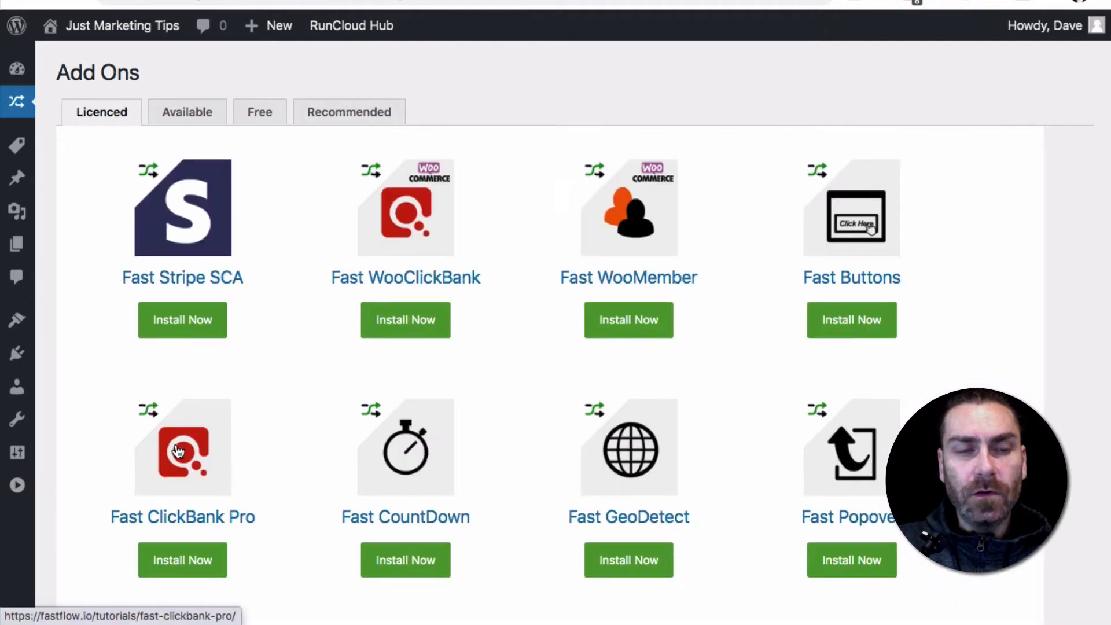
scroll(186, 323, down, 3)
scroll(184, 191, up, 3)
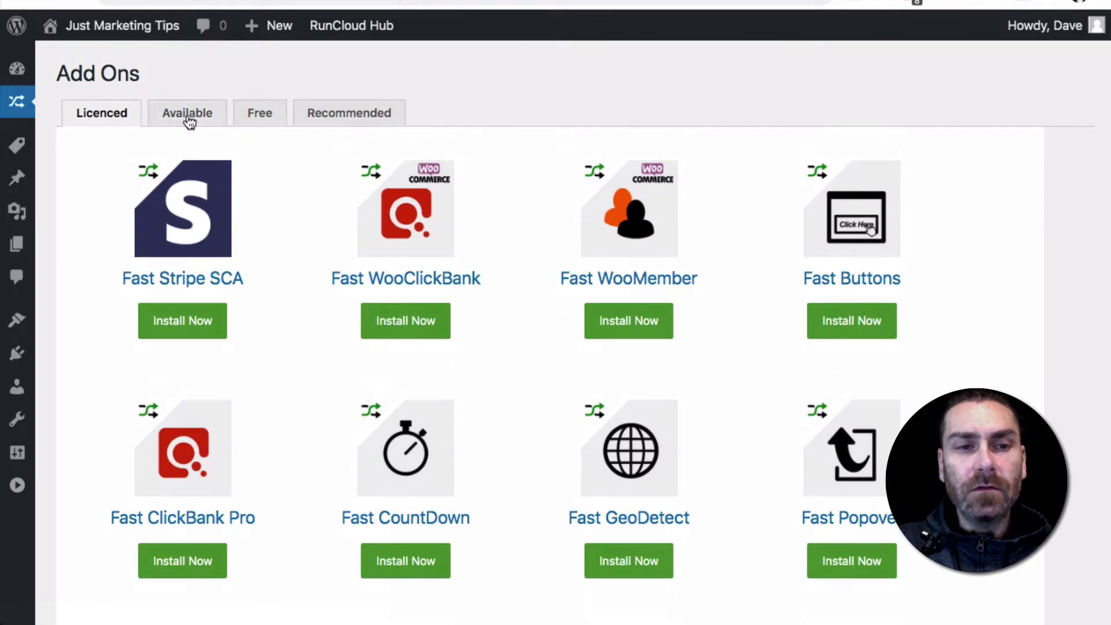
click(187, 113)
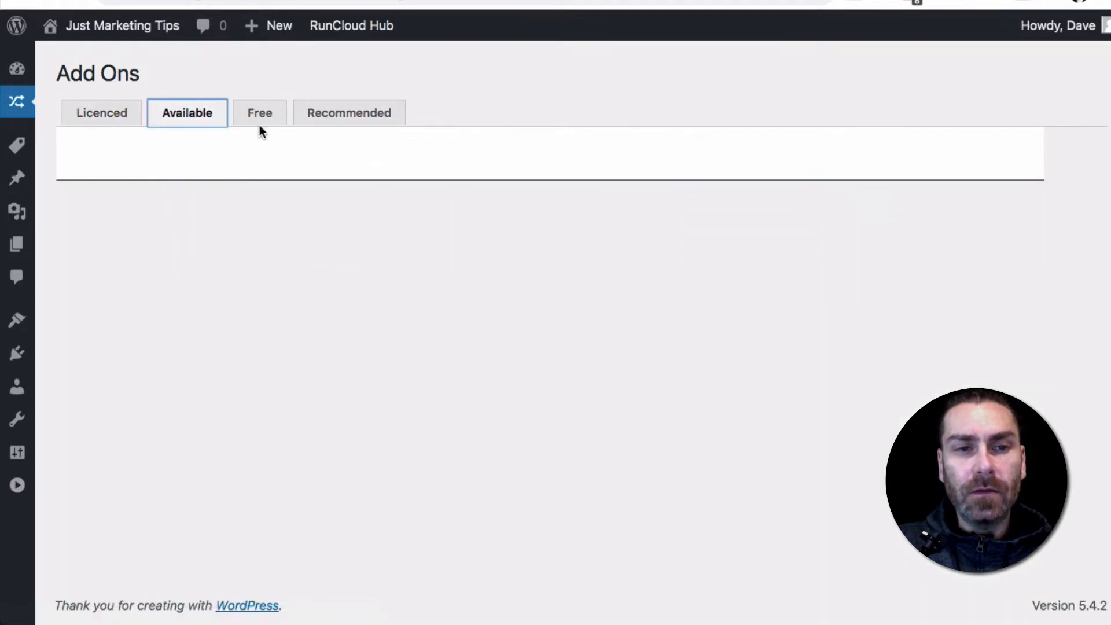
click(263, 114)
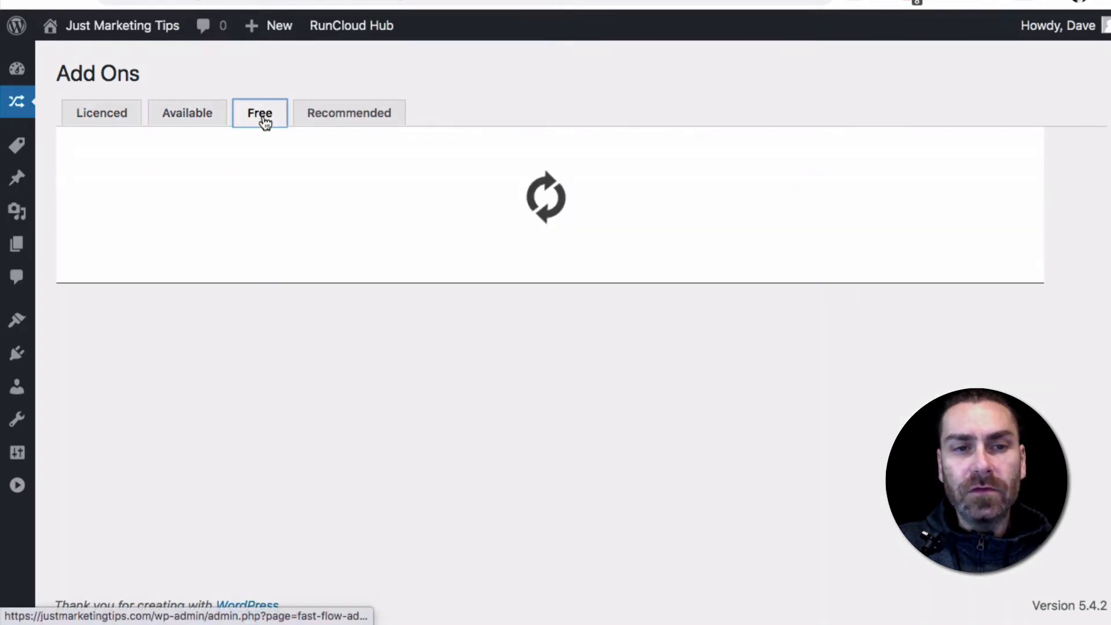
scroll(289, 350, down, 4)
scroll(288, 349, up, 4)
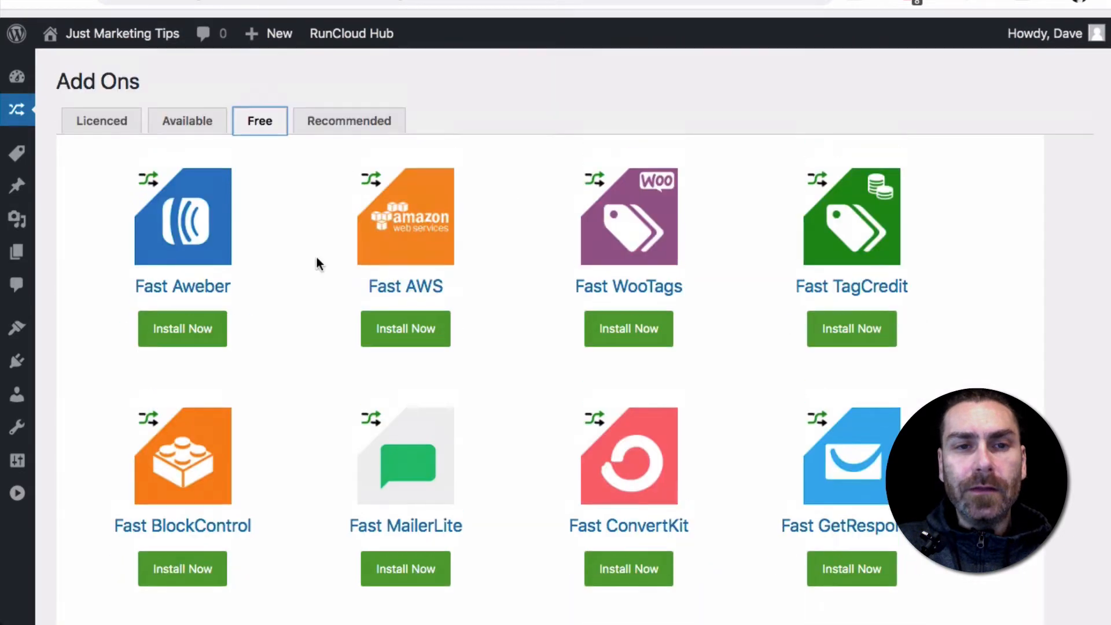
click(354, 116)
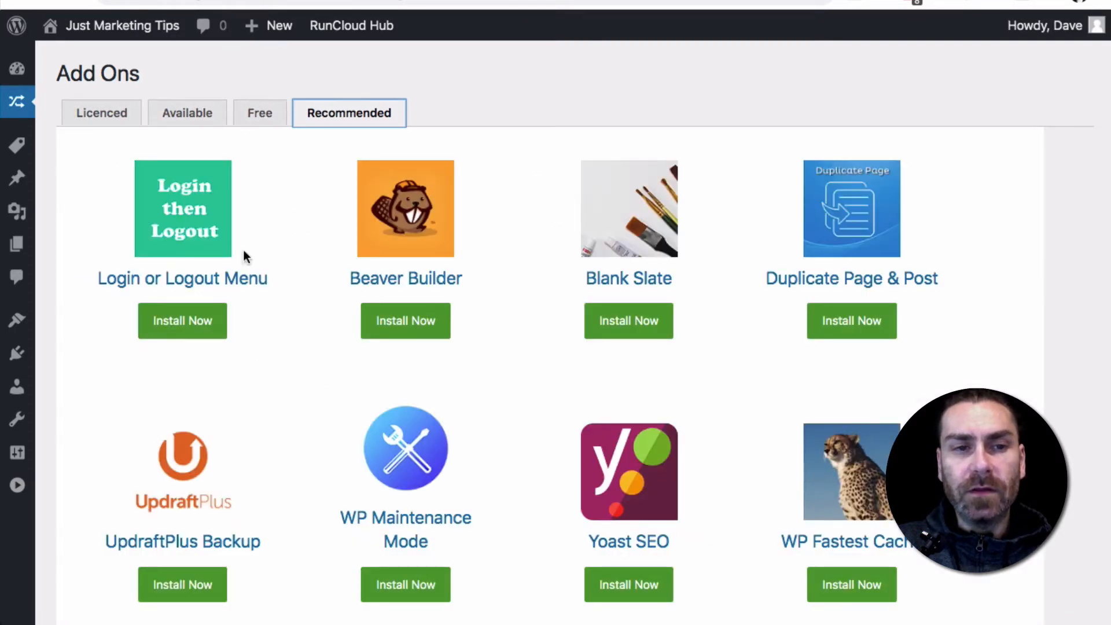
Install the Fast Member add-on from the licenced add-ons
click(100, 120)
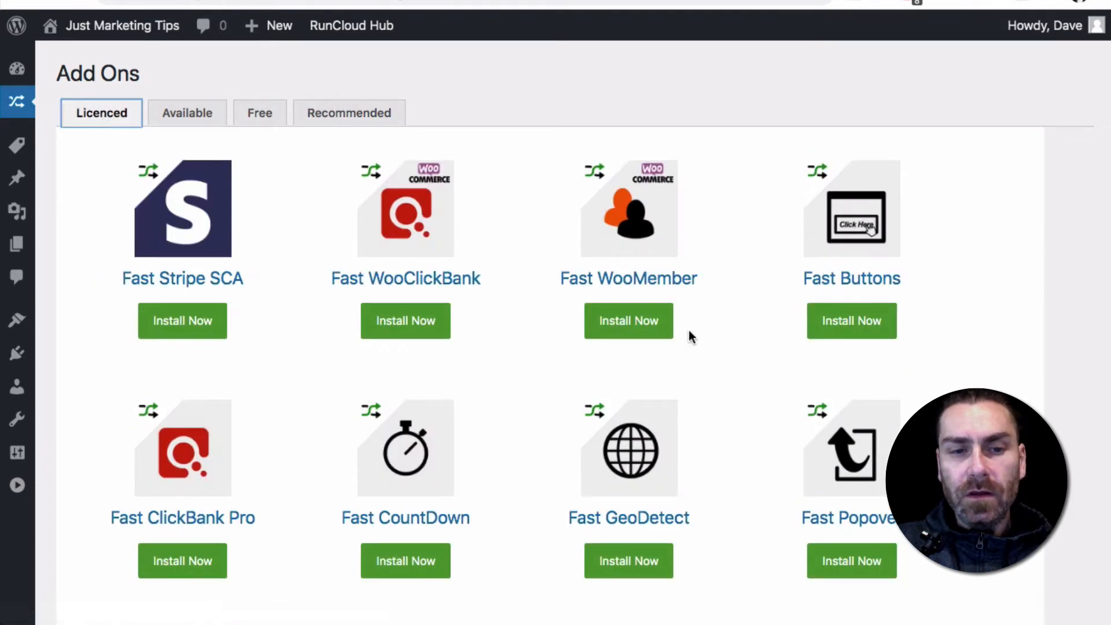
scroll(689, 336, down, 10)
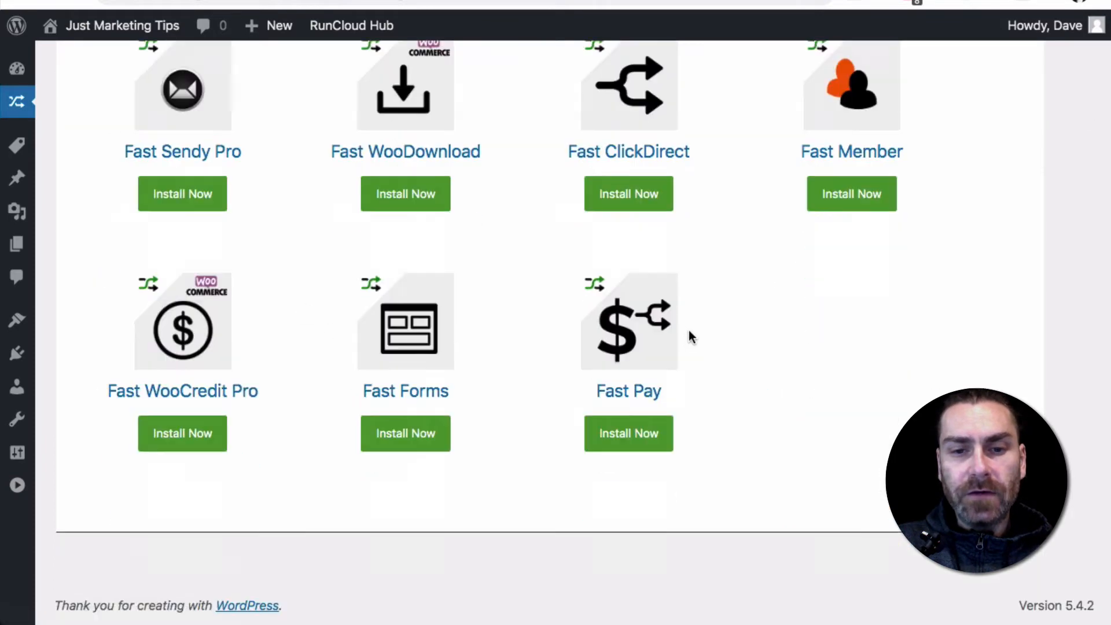
click(851, 207)
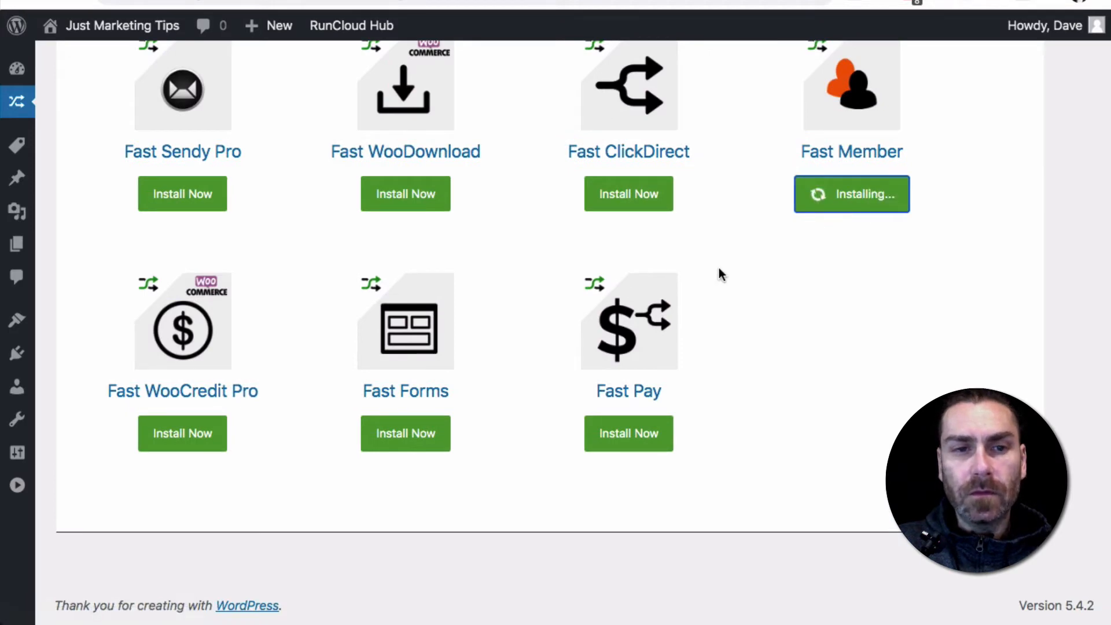
Install the licenced Fast Stripe SCA add-on
scroll(719, 267, up, 5)
scroll(719, 272, up, 4)
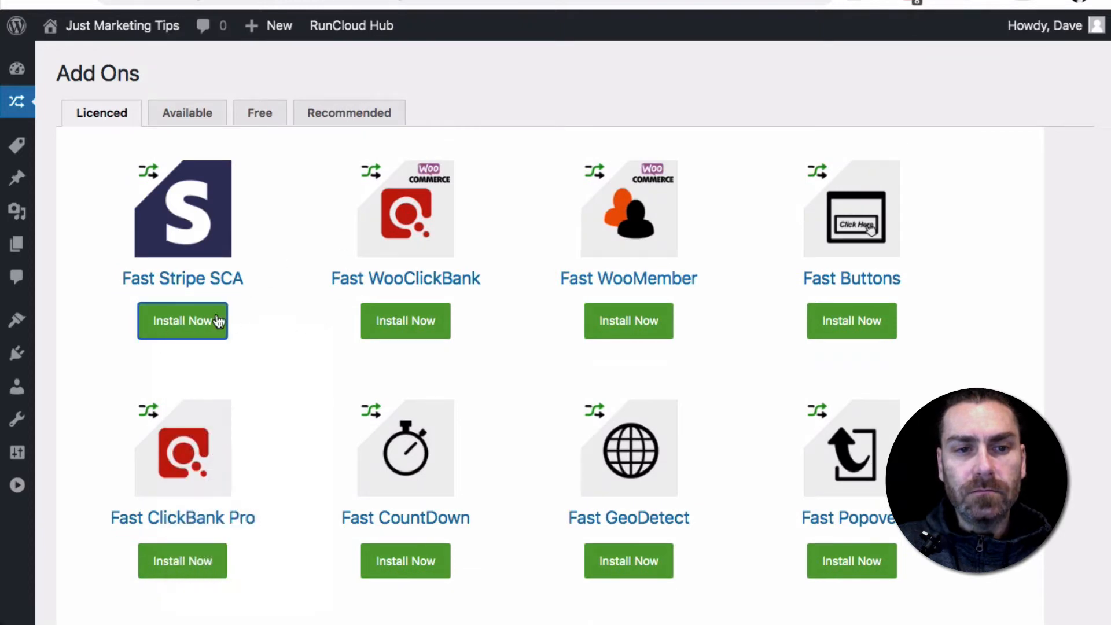
right_click(212, 319)
click(158, 322)
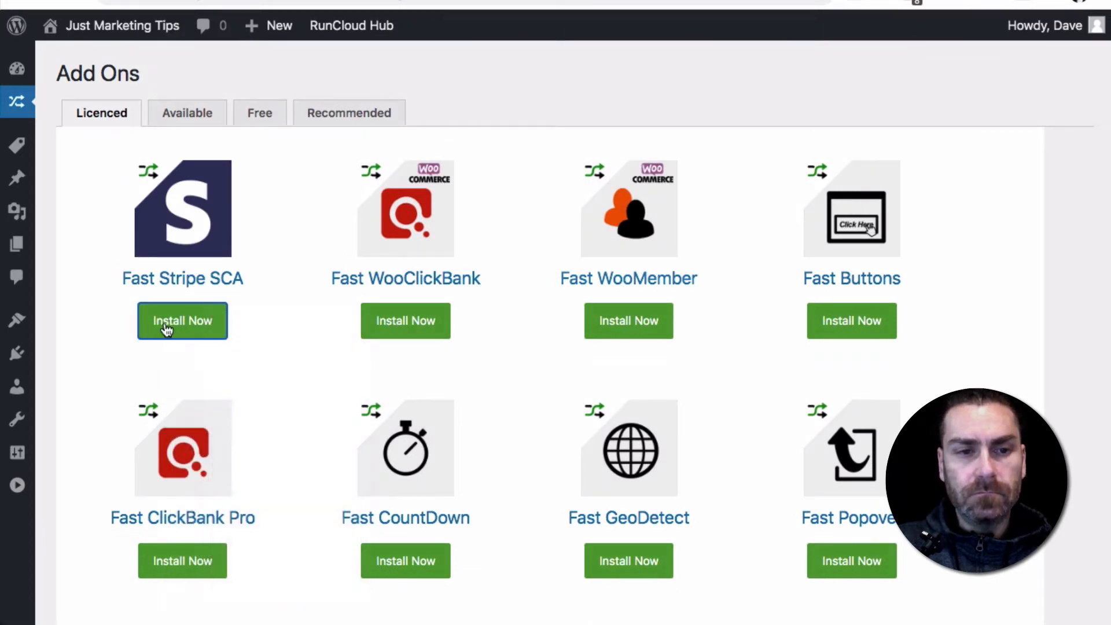
click(163, 322)
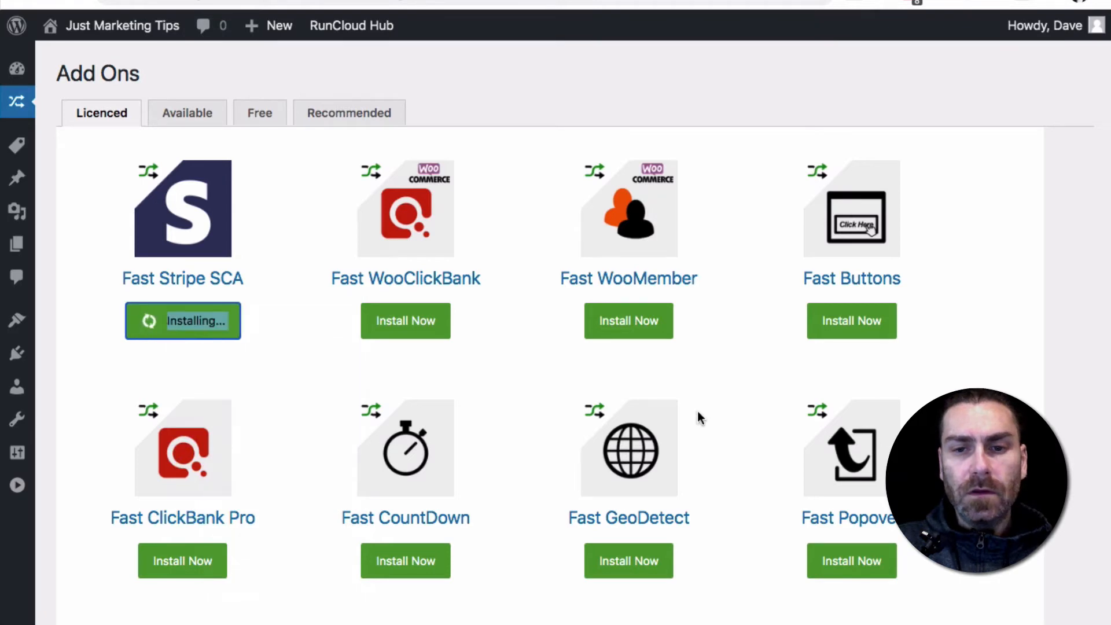
Activate the newly installed Fast Member and Fast Stripe SCA add-ons
scroll(831, 509, down, 10)
click(855, 283)
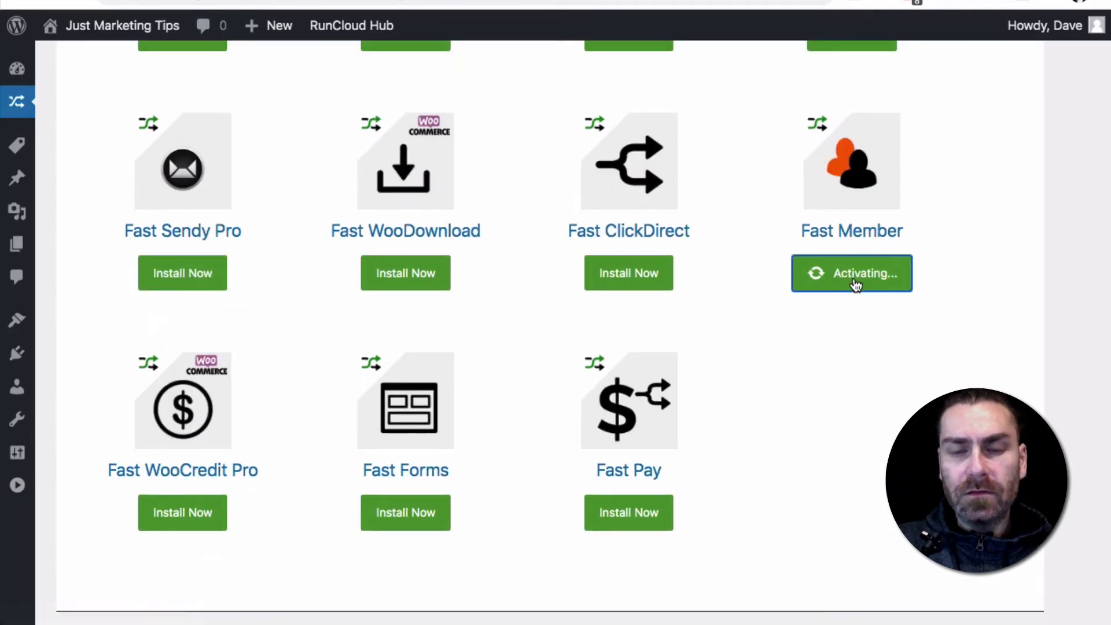
scroll(759, 344, up, 3)
scroll(762, 349, up, 5)
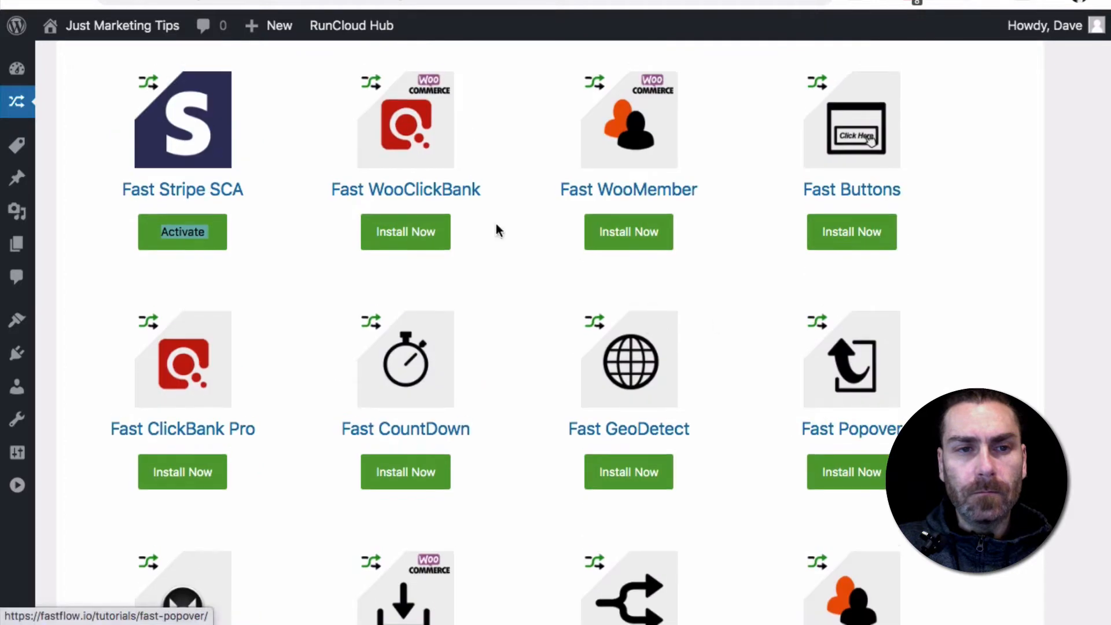
click(191, 242)
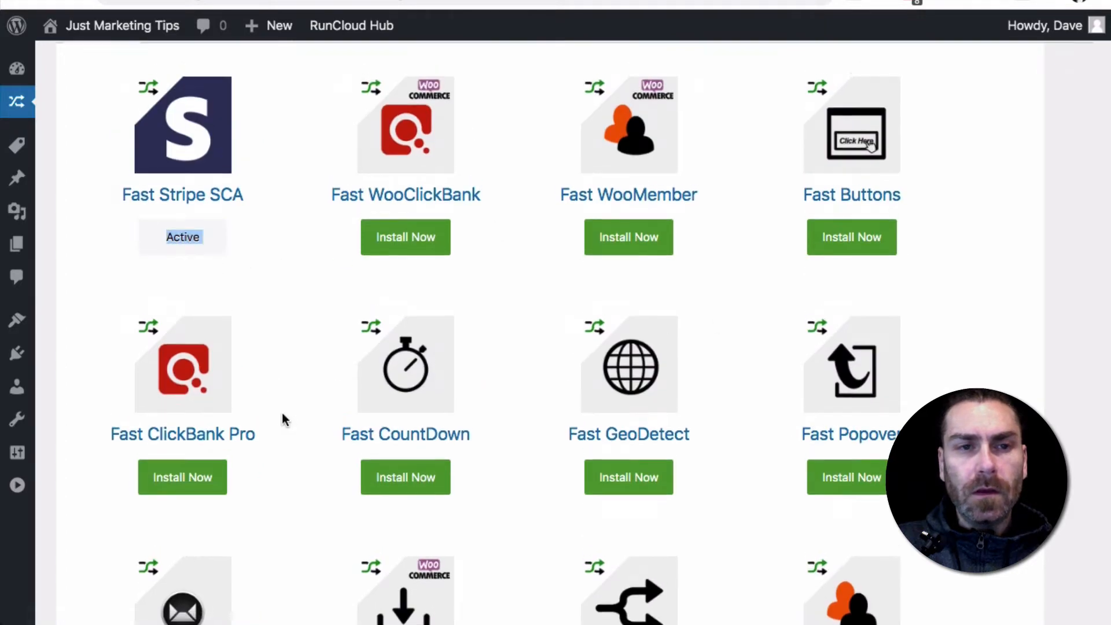
Install and activate the Fast ClickFunnels add-on from the free add-ons, and start the Fast ActiveCampaign installation
scroll(280, 416, up, 2)
click(264, 114)
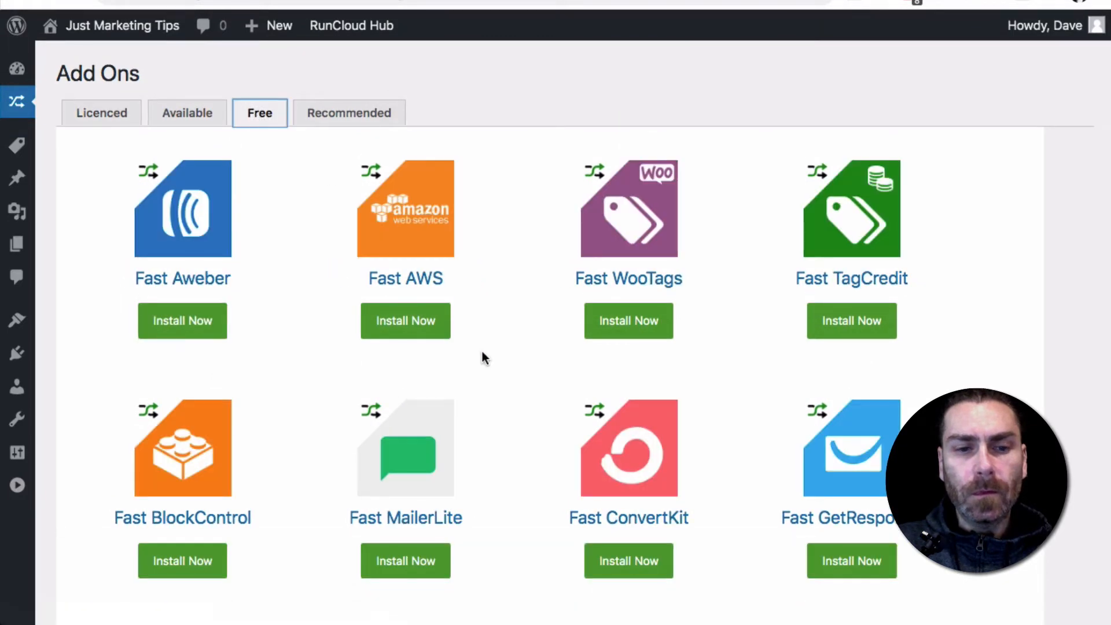
scroll(482, 352, down, 6)
click(635, 447)
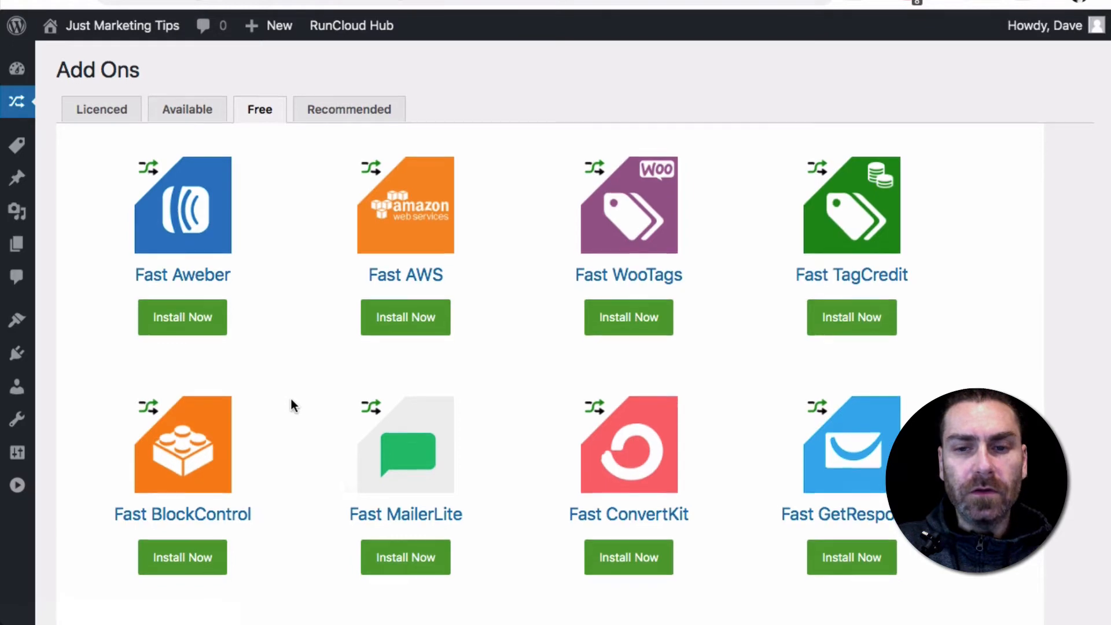
scroll(291, 398, down, 6)
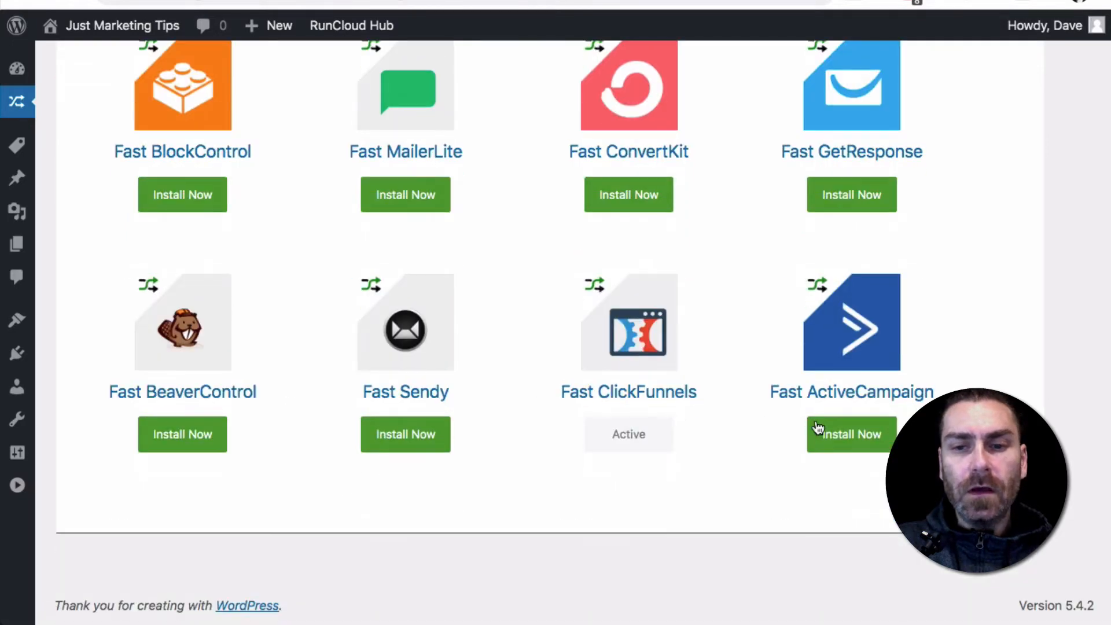
click(859, 450)
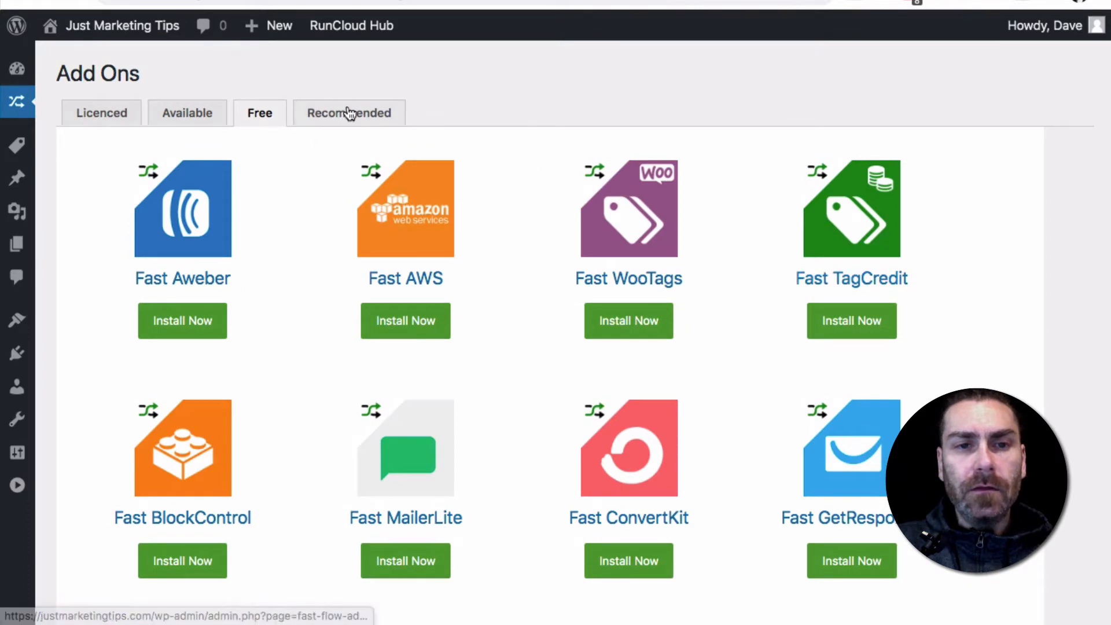
Install and activate the Post SMTP plugin from the recommended add-ons
click(347, 121)
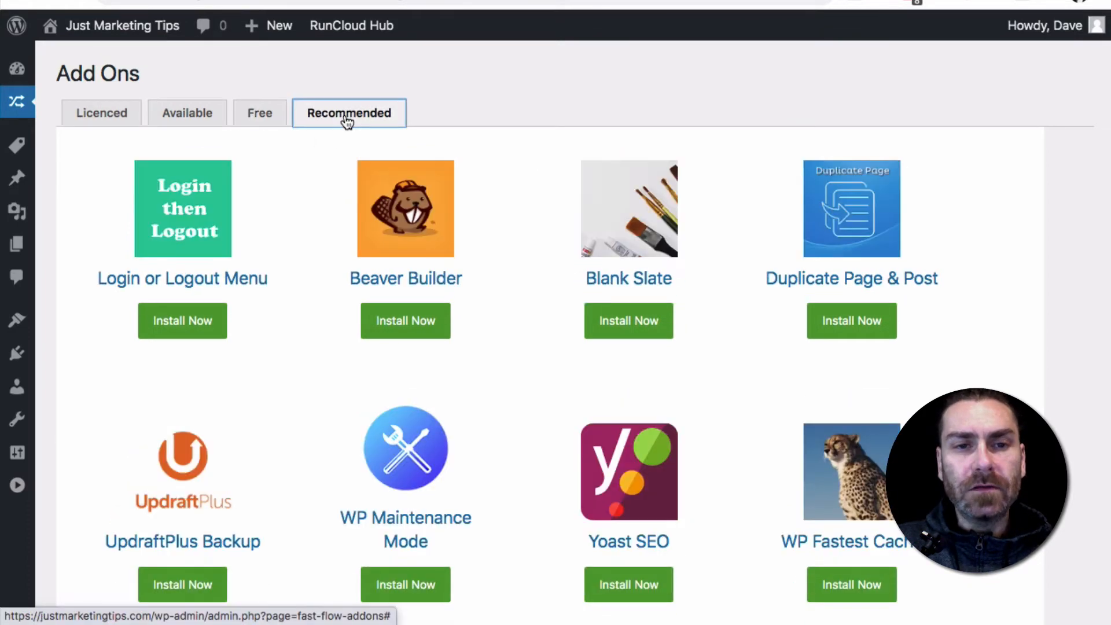
scroll(288, 307, down, 1)
scroll(286, 307, down, 5)
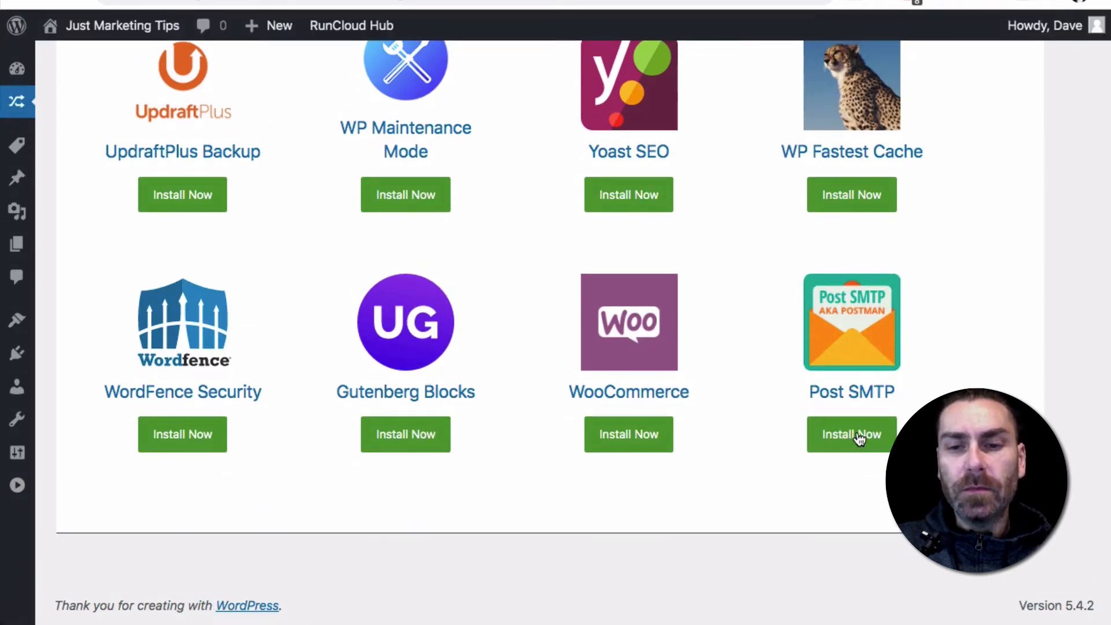
click(859, 439)
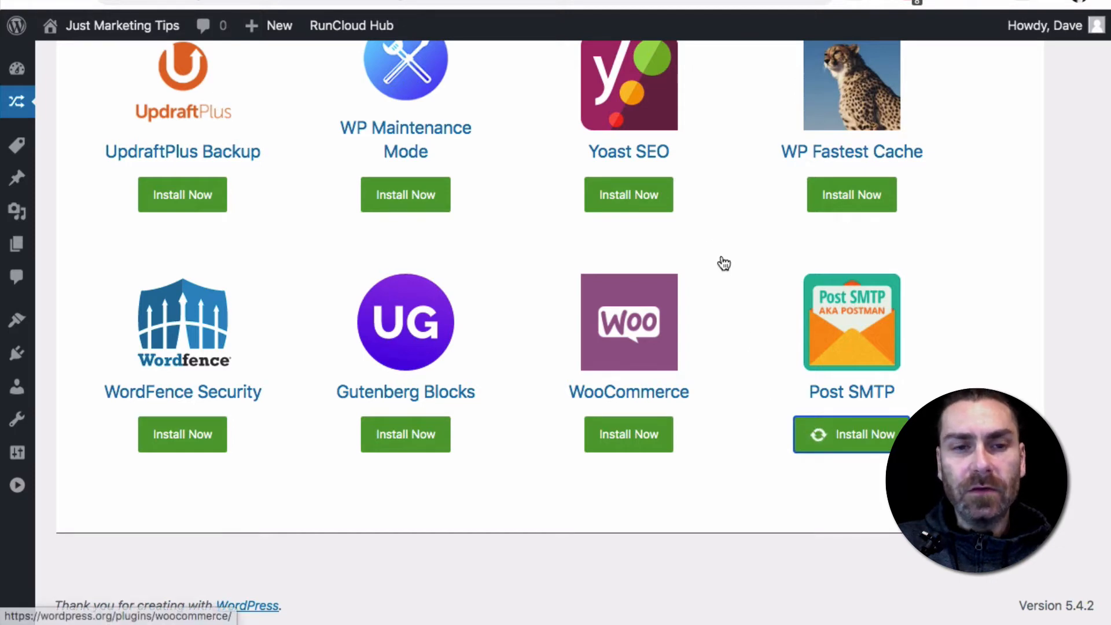
Install and activate the recommended UpdraftPlus Backup and WordFence Security plugins
scroll(722, 256, up, 3)
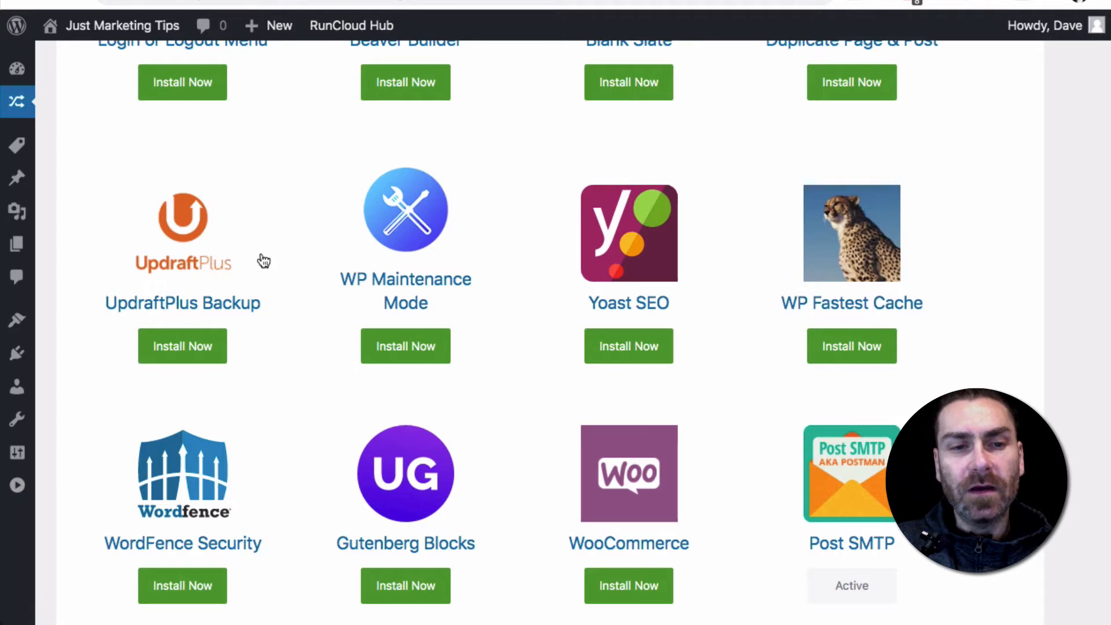
click(176, 355)
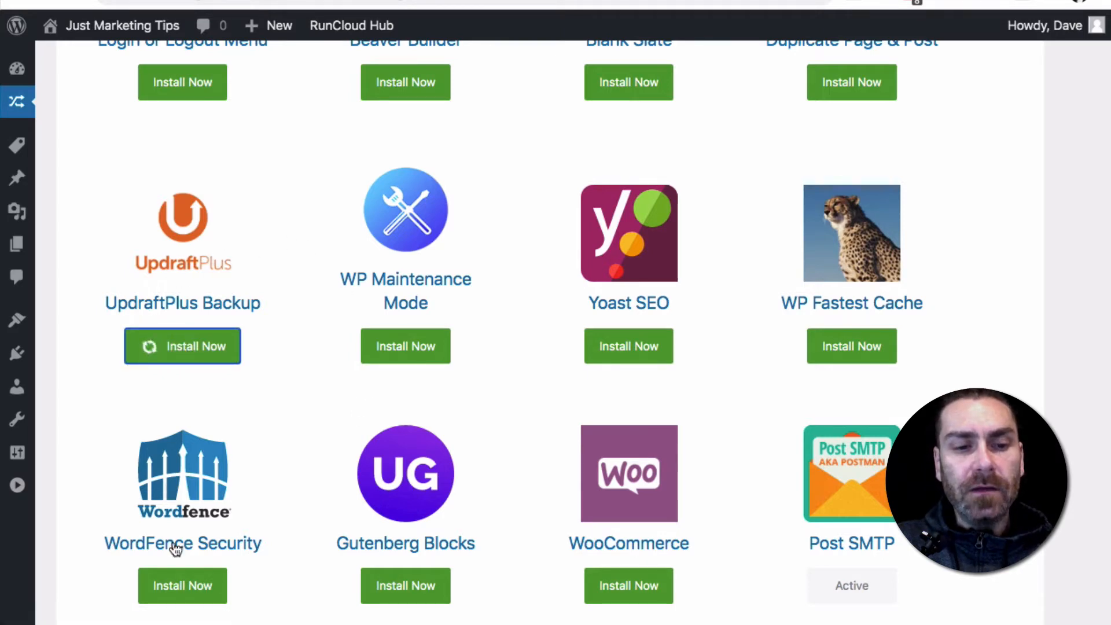
click(184, 586)
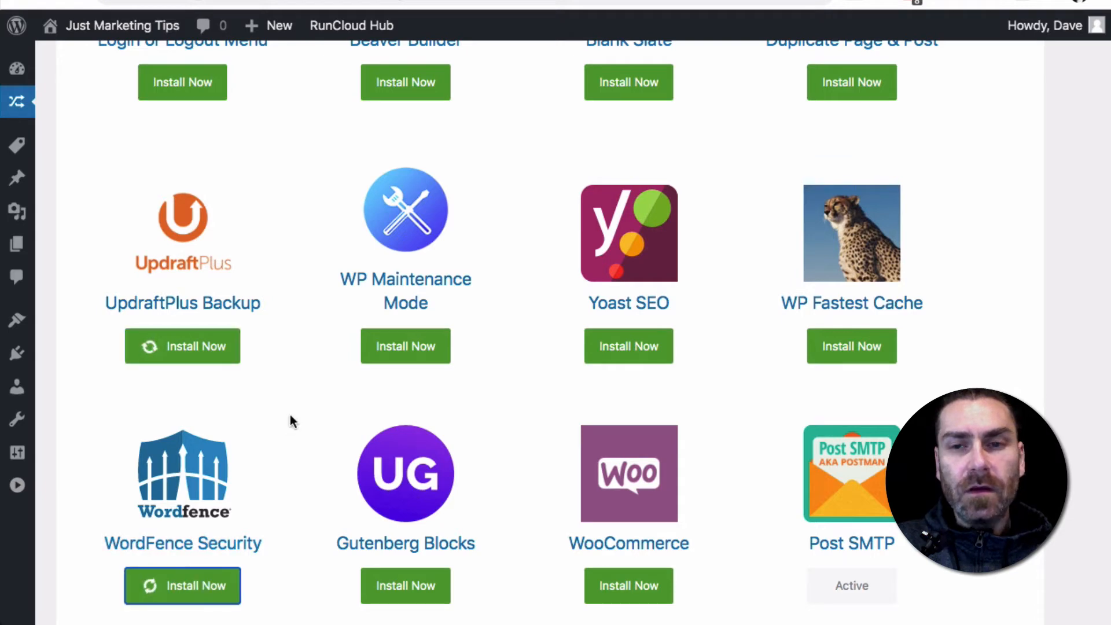
scroll(291, 416, up, 5)
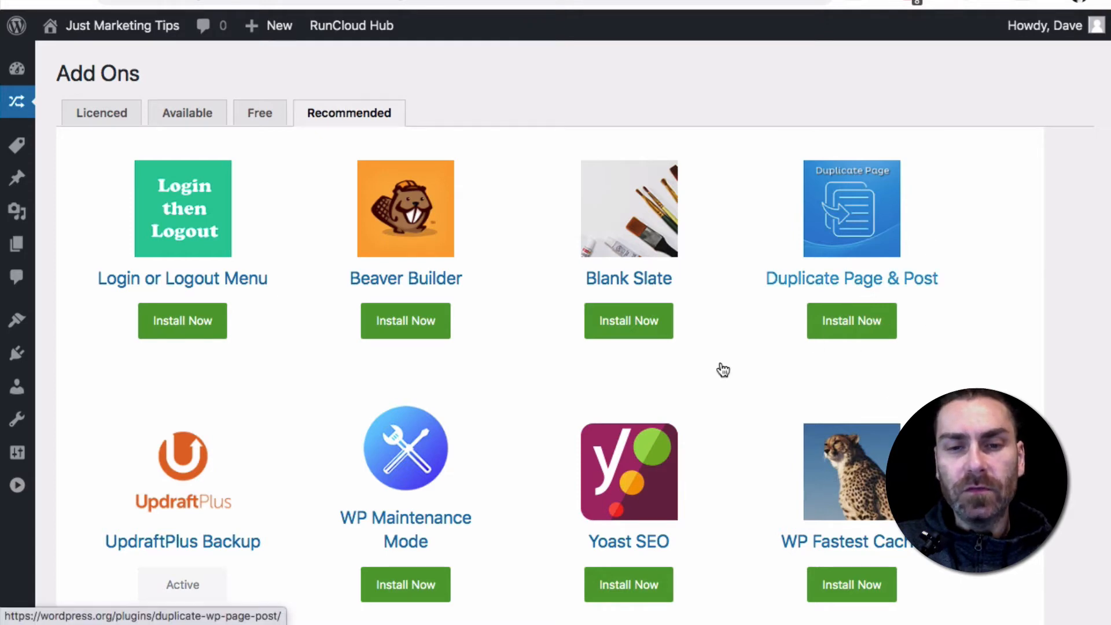
scroll(721, 368, down, 2)
scroll(721, 368, down, 5)
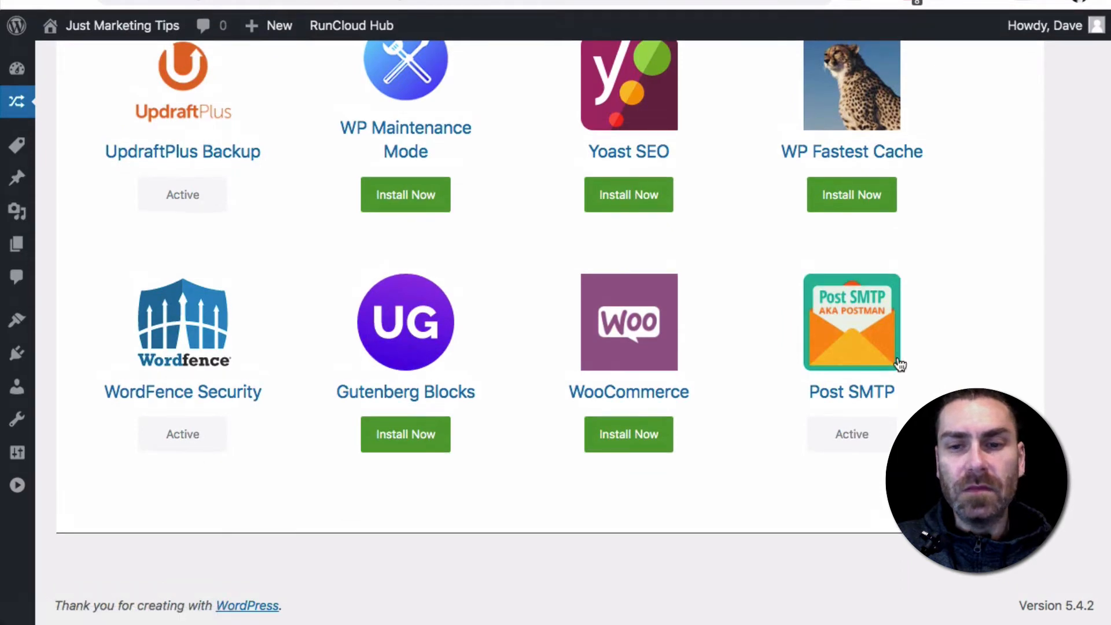
scroll(837, 334, down, 1)
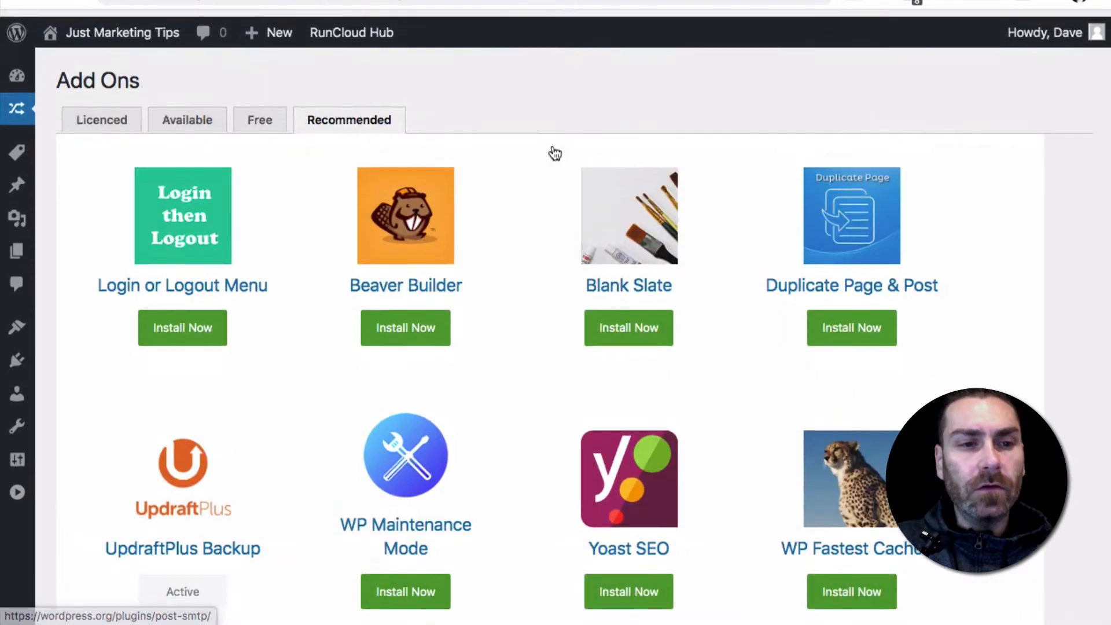
mouse_move(16, 105)
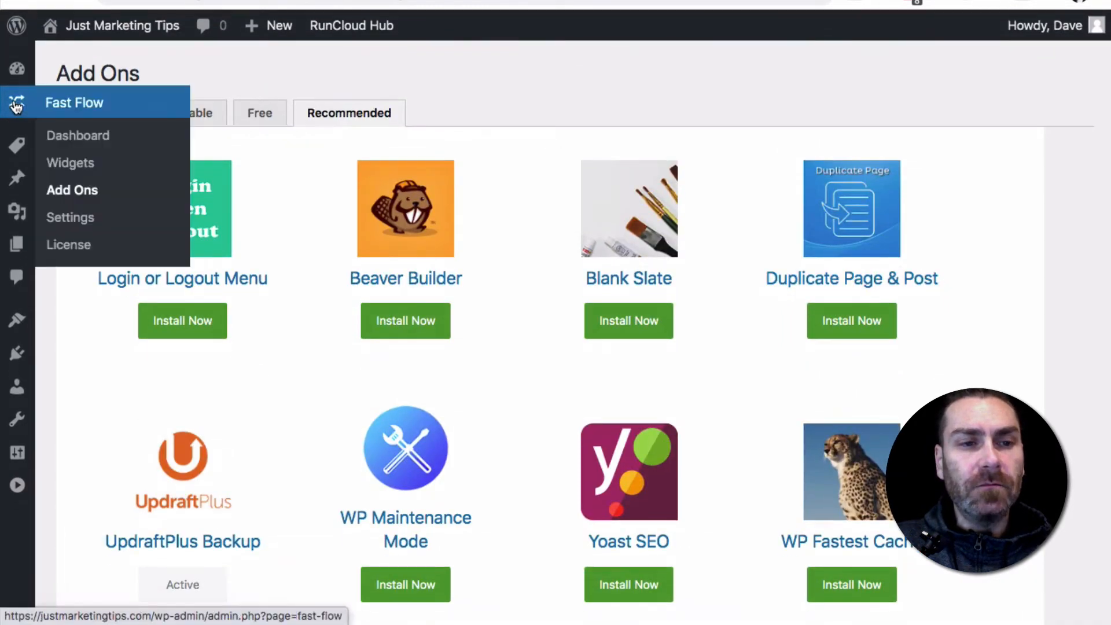
Open the Fast Member general settings and set the mailing sender email to the site's support address
click(74, 195)
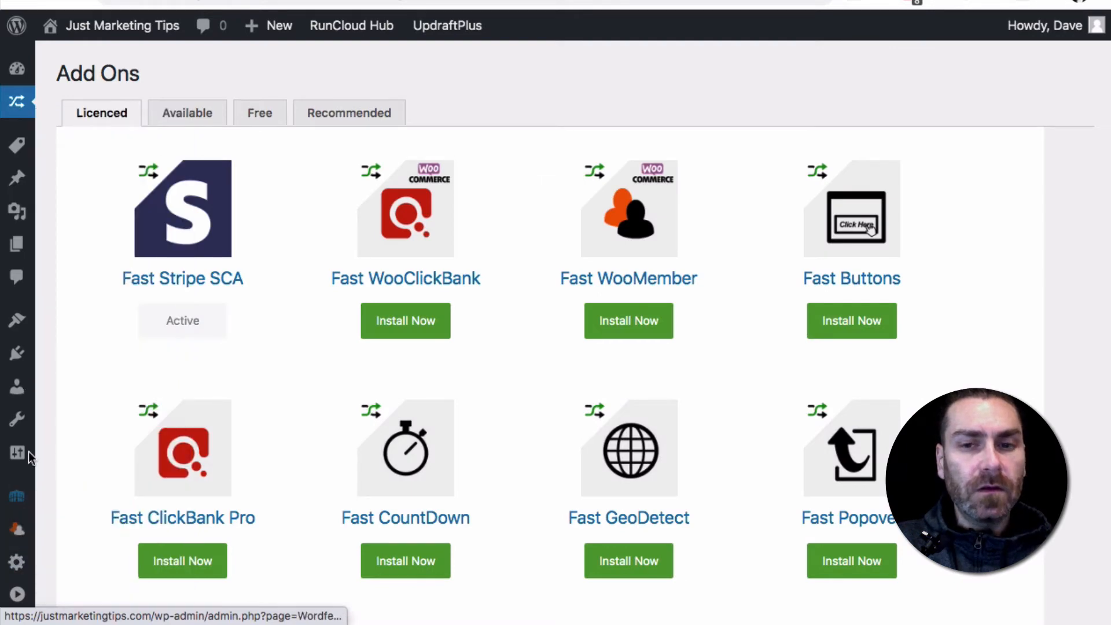
scroll(31, 459, down, 4)
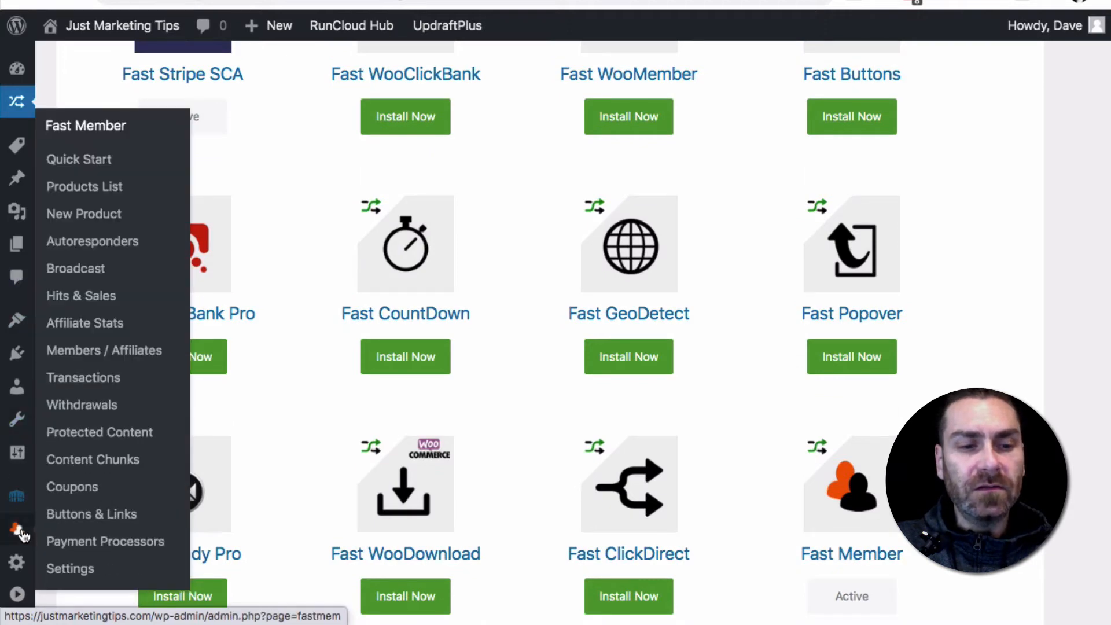
click(70, 569)
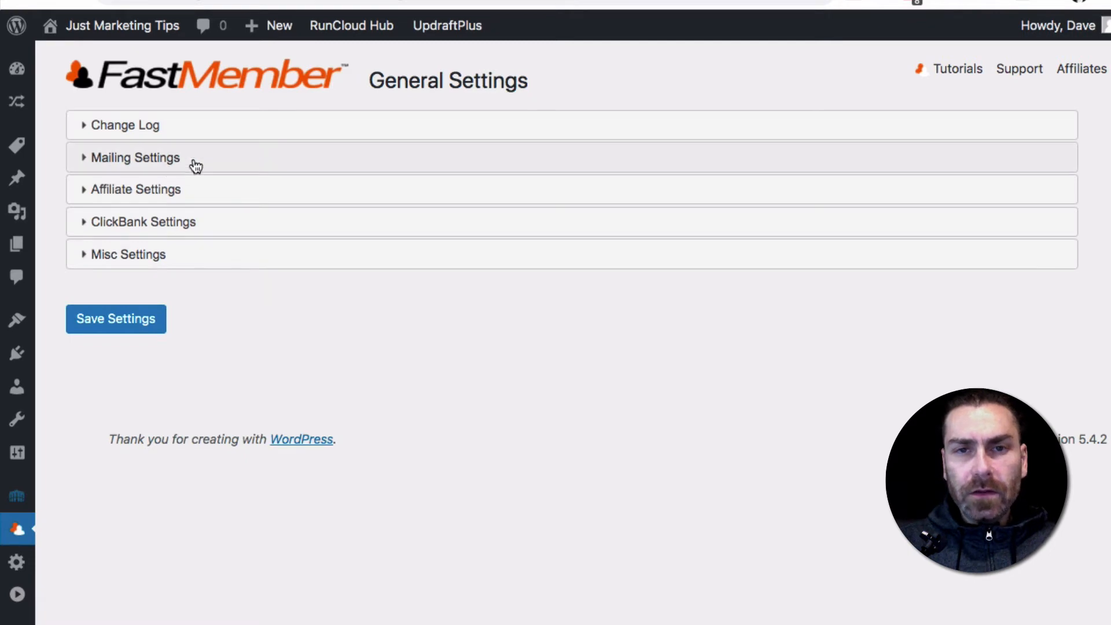
click(196, 166)
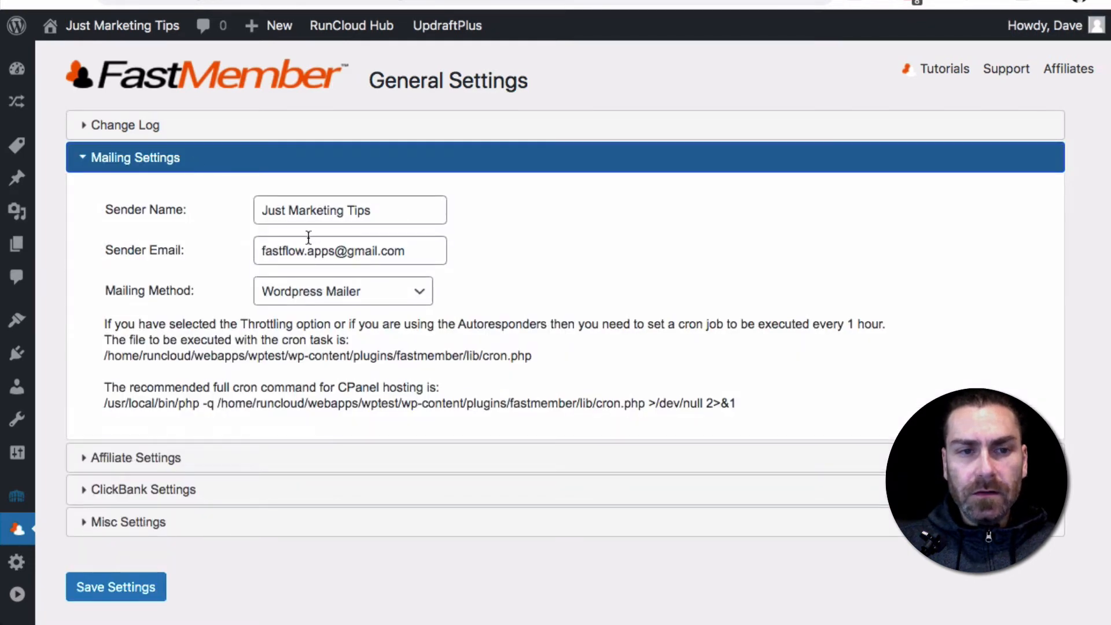
triple_click(308, 242)
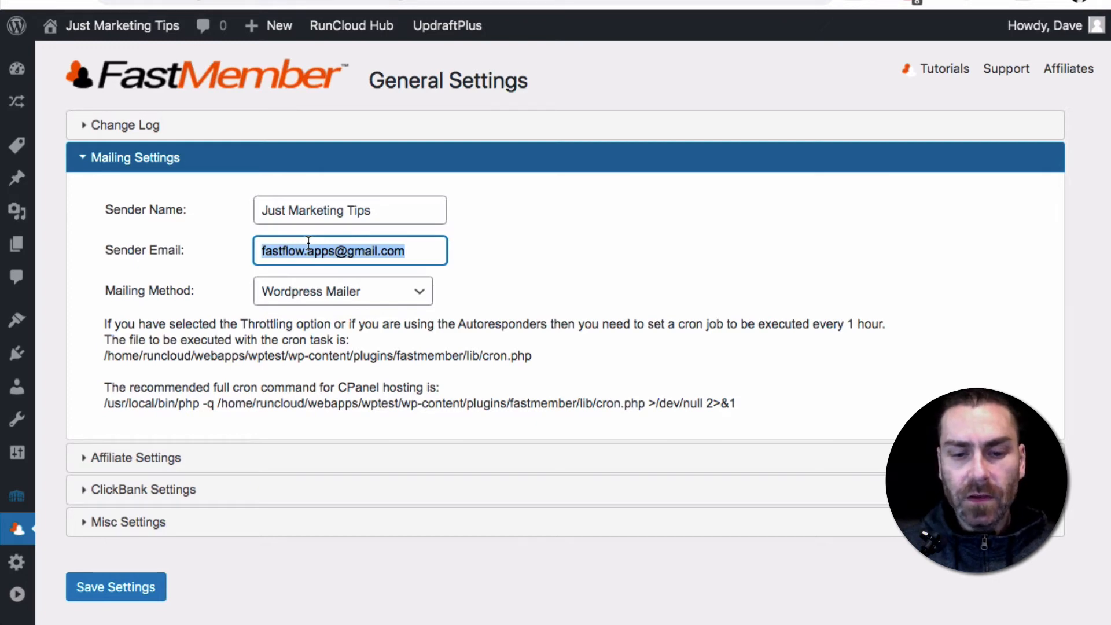
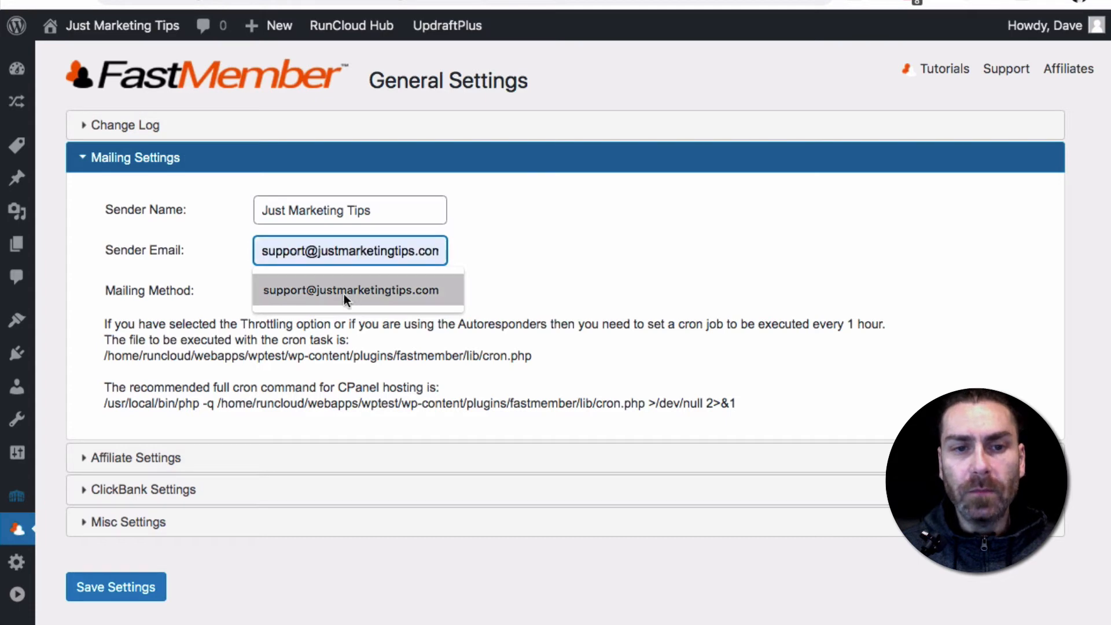
click(344, 293)
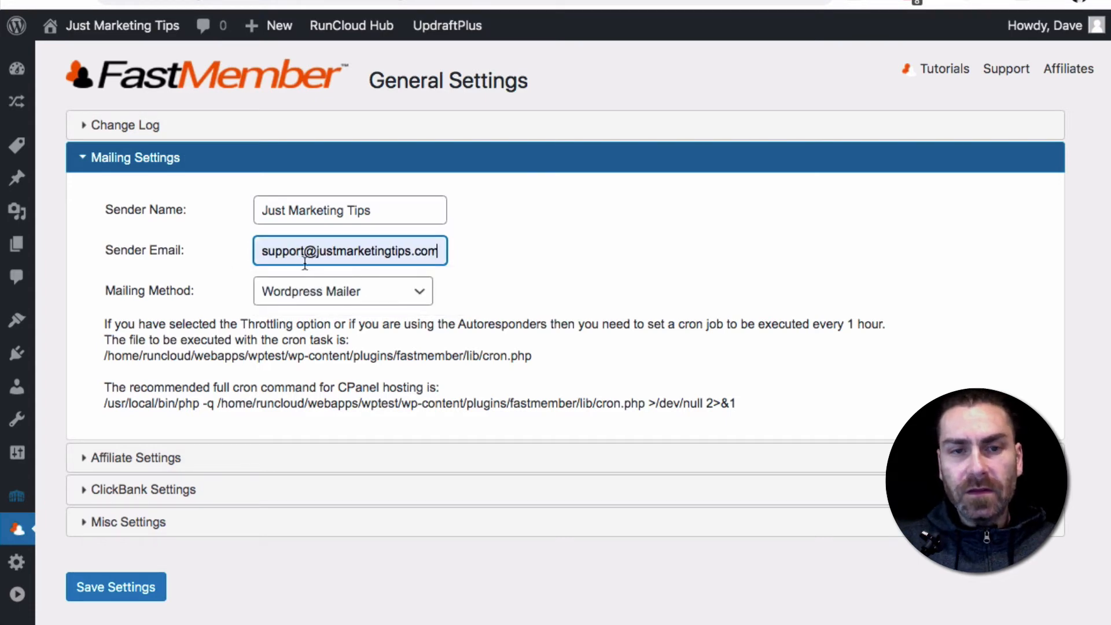
Review the Fast Member miscellaneous settings and save the general settings
click(194, 521)
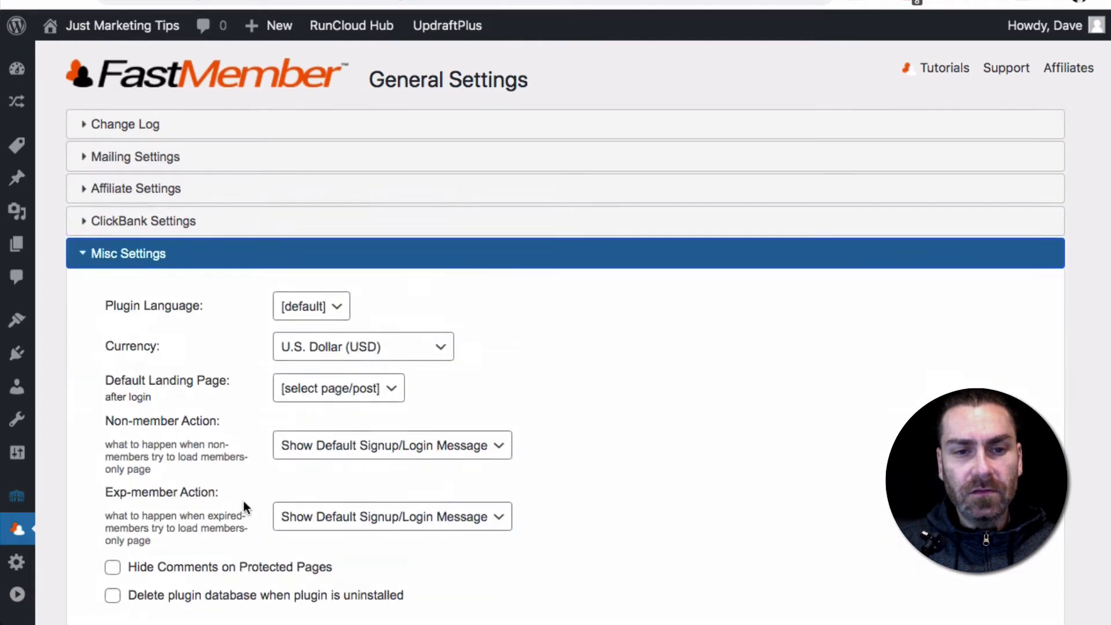
scroll(286, 461, down, 1)
scroll(286, 460, down, 3)
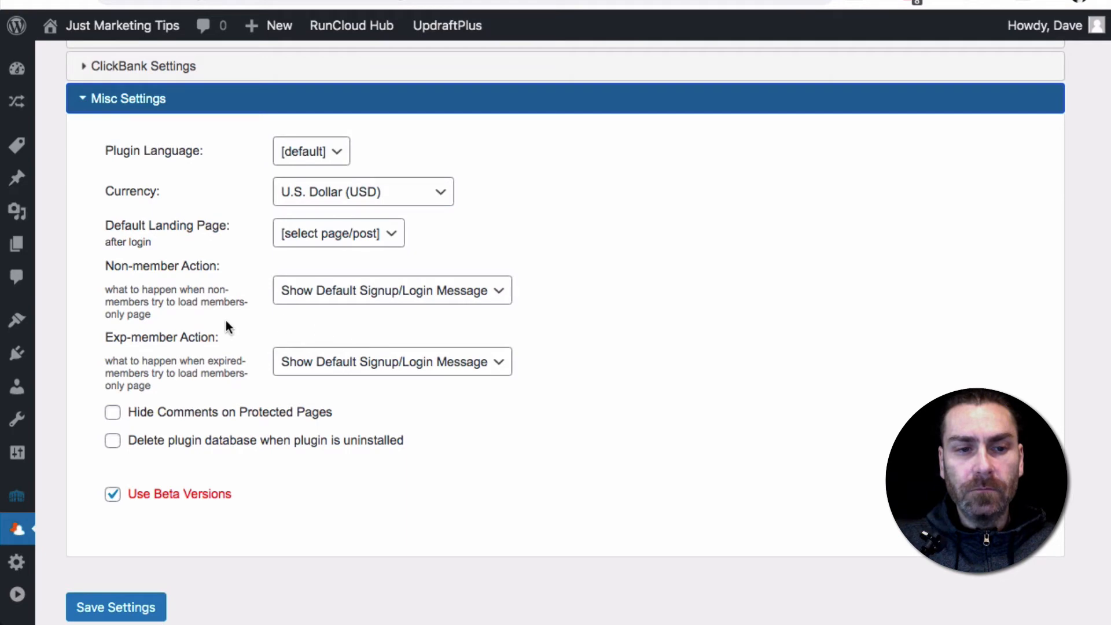
scroll(226, 321, up, 5)
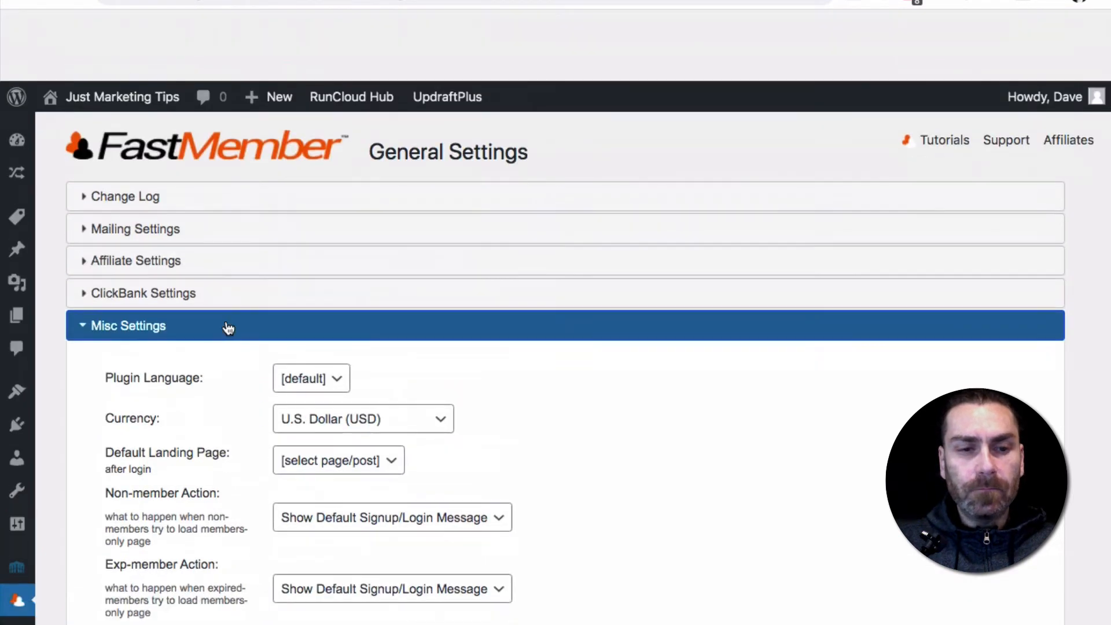
scroll(227, 327, down, 5)
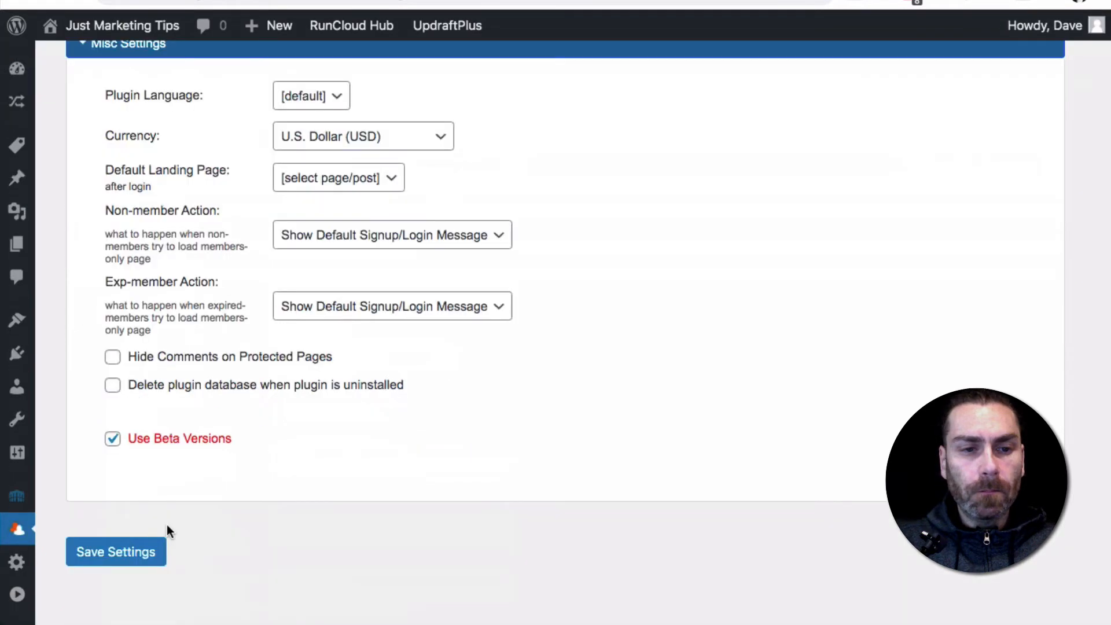
click(114, 552)
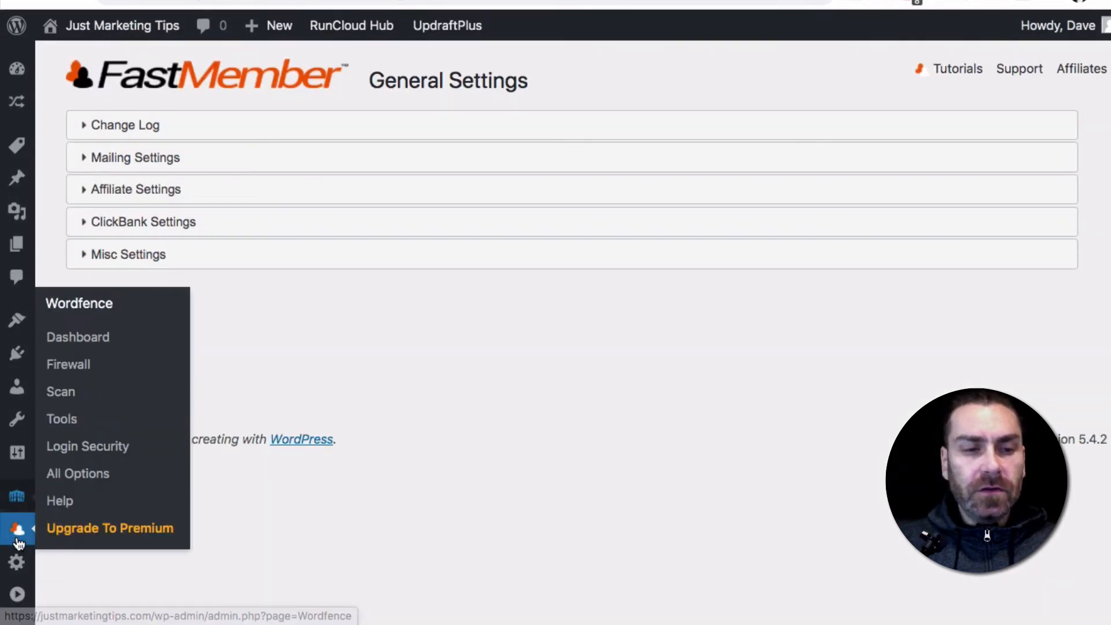
Open the Fast Member Quick Start and set the product type to Membership Site
mouse_move(17, 530)
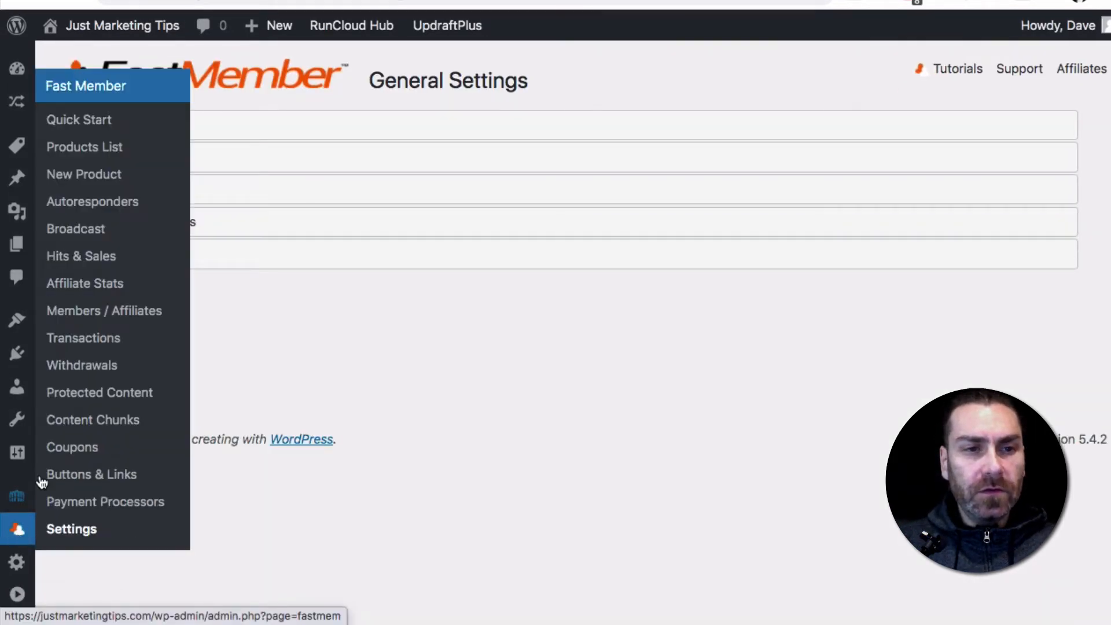
click(91, 125)
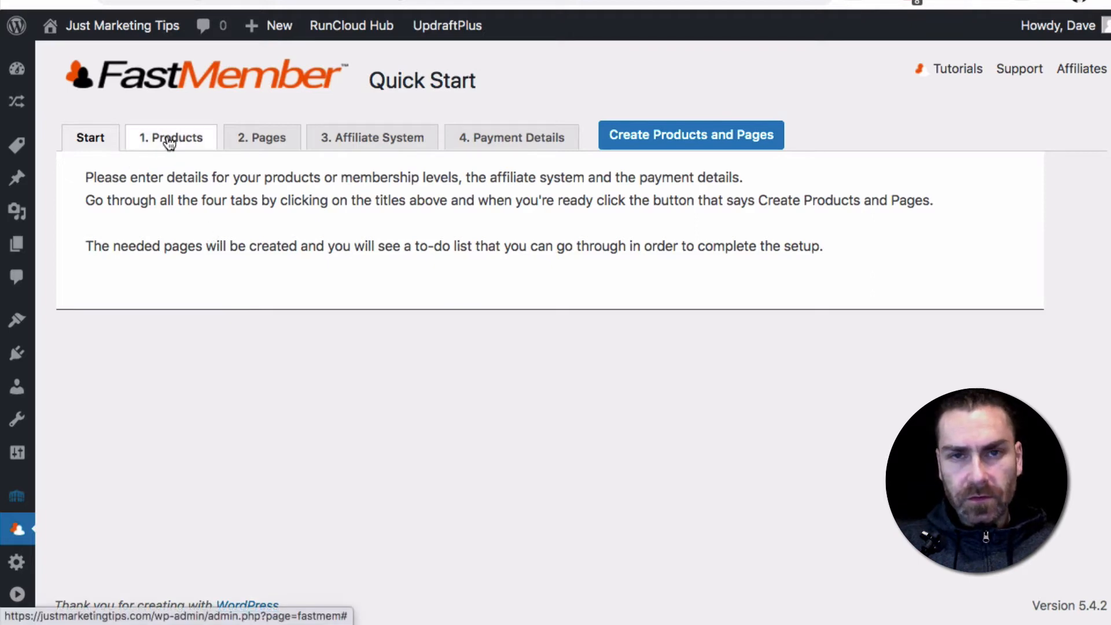
click(169, 143)
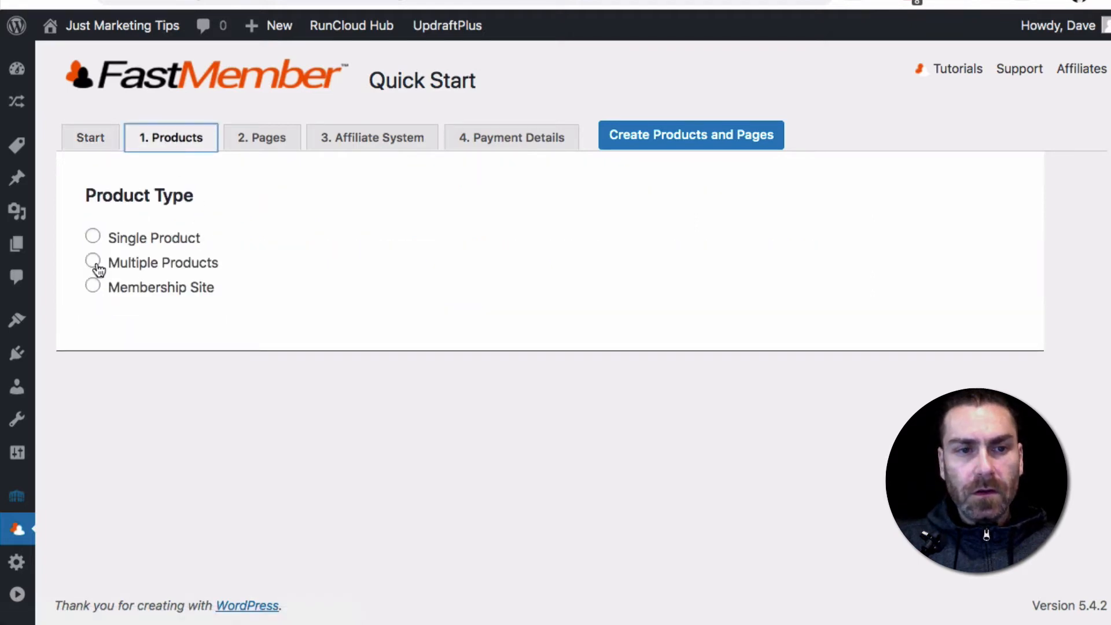
click(94, 267)
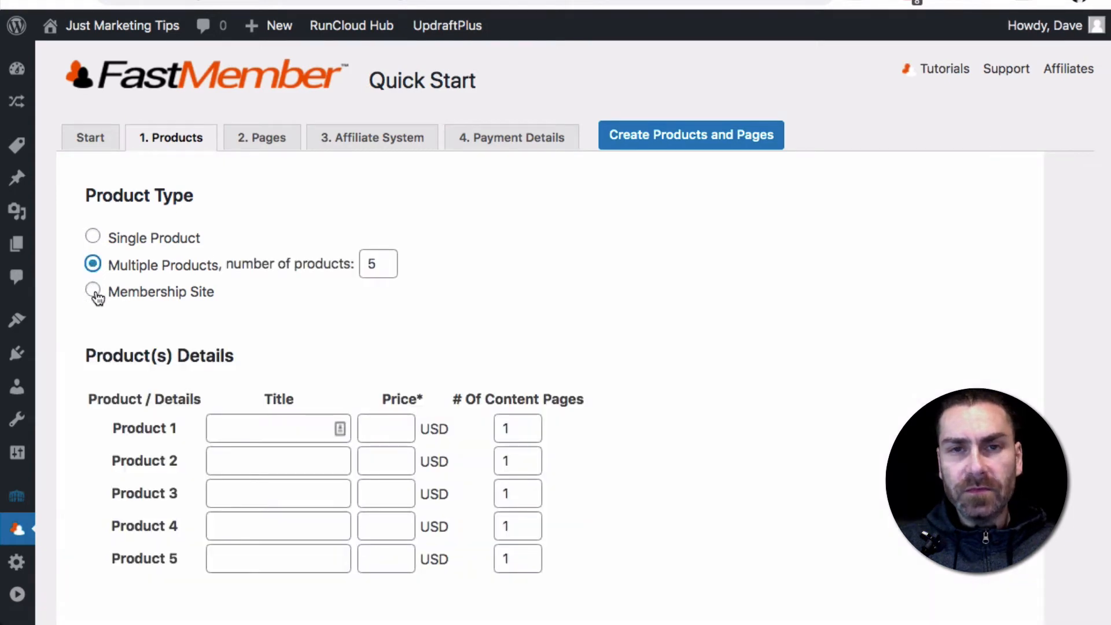
click(92, 292)
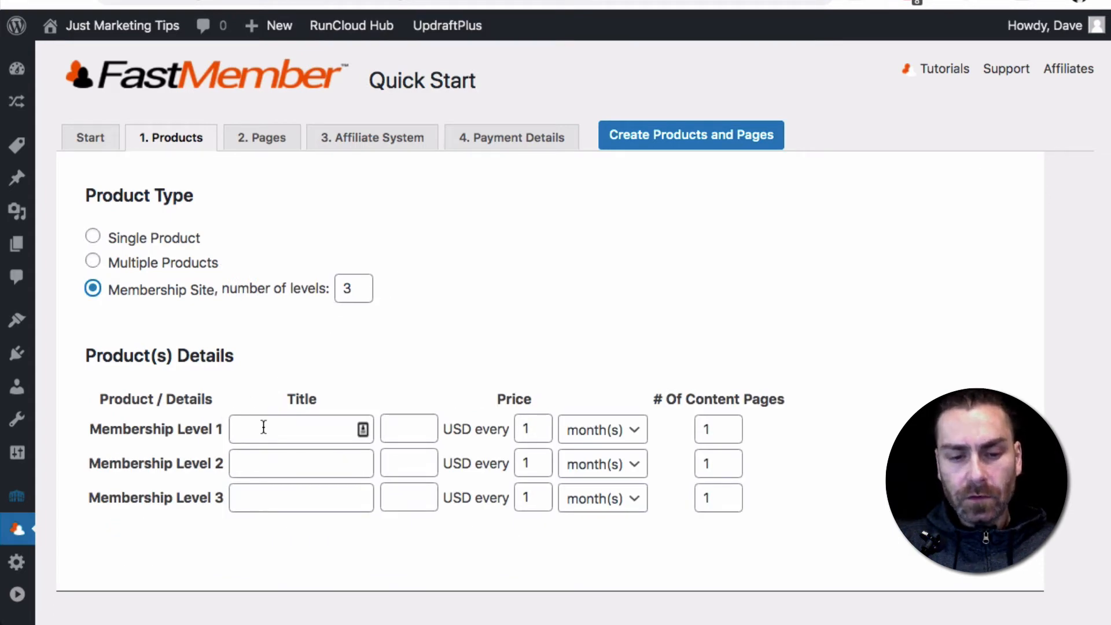
Define membership level 1 as Free, priced at 0 USD, with 5 content pages
click(264, 427)
text(Free)
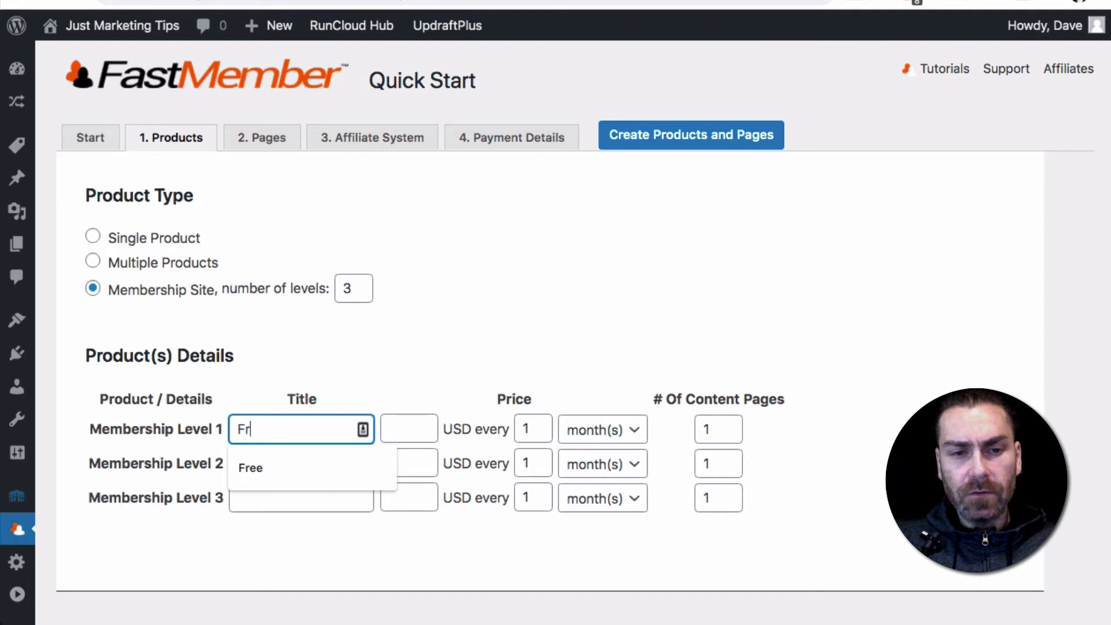
click(420, 426)
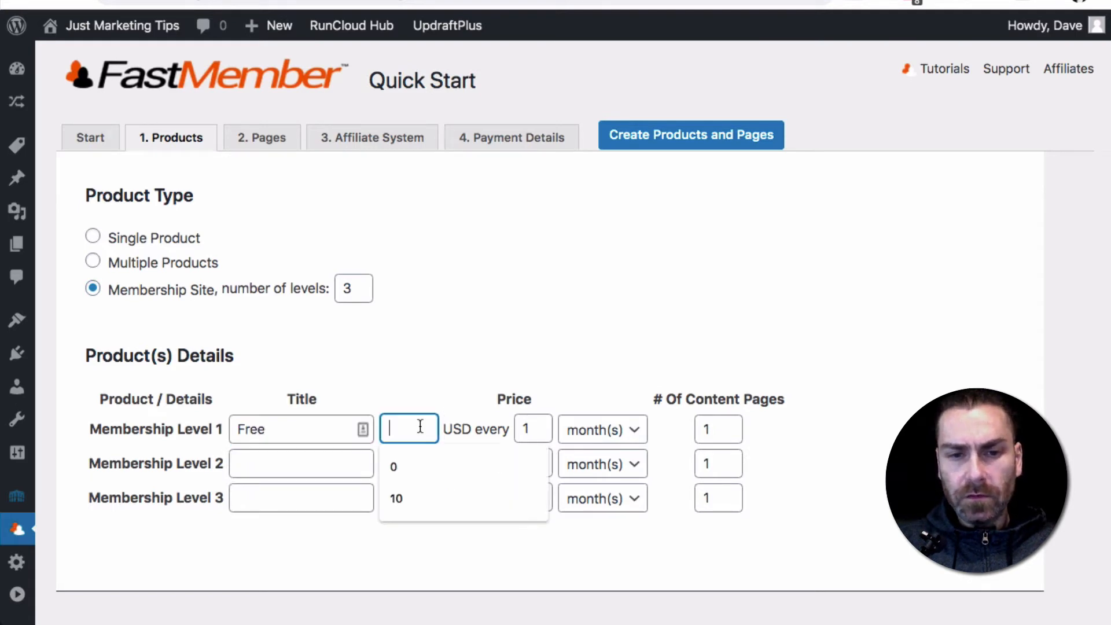
text(0)
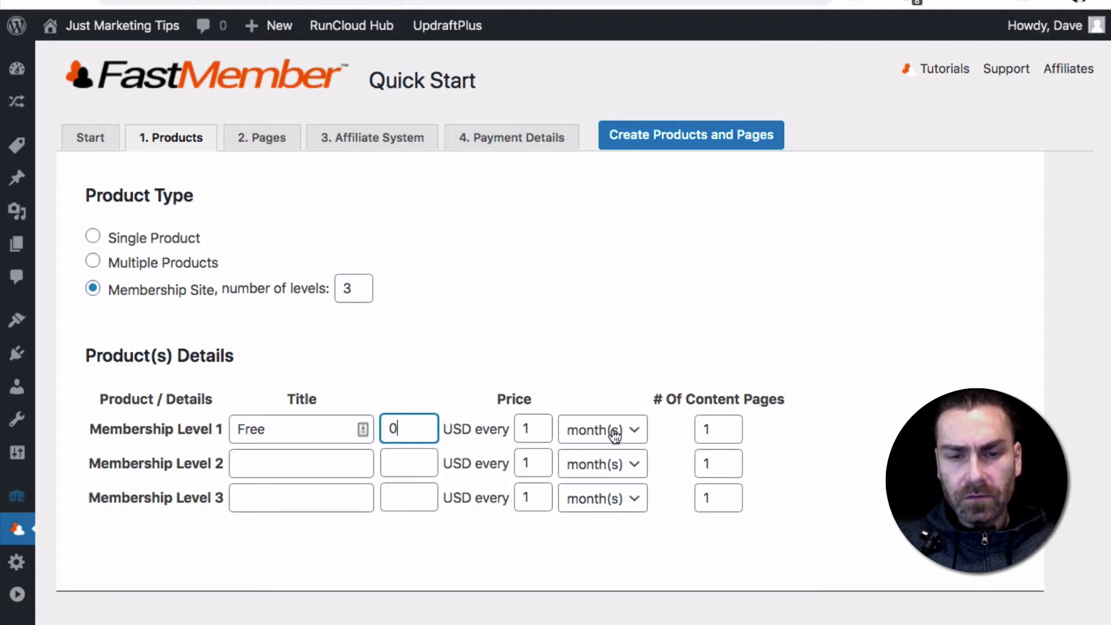
click(714, 432)
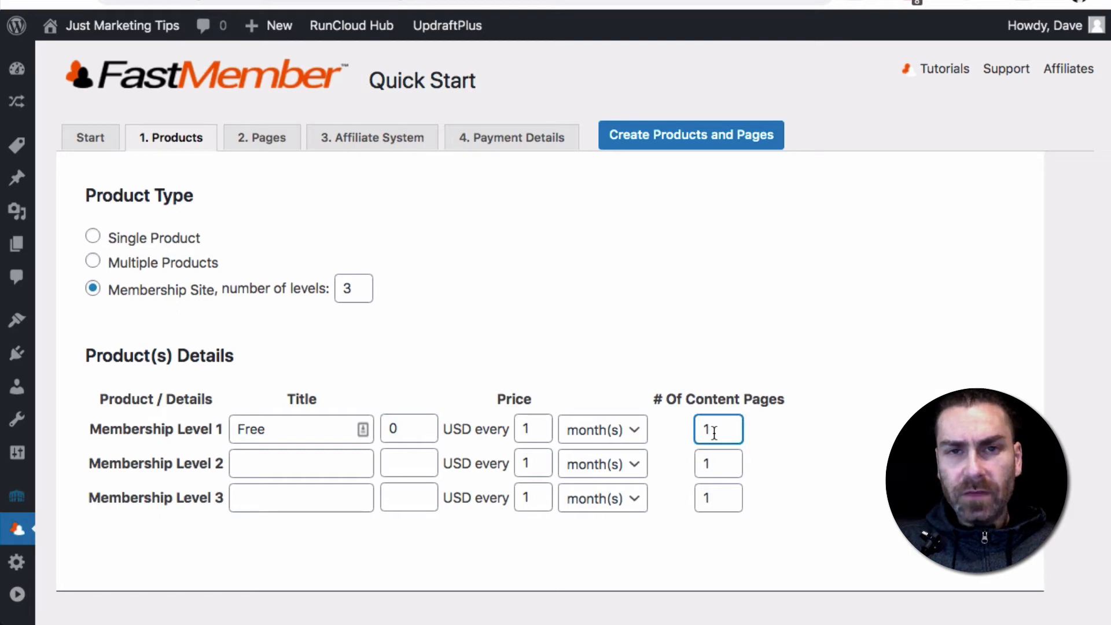
key(BackSpace)
text(5)
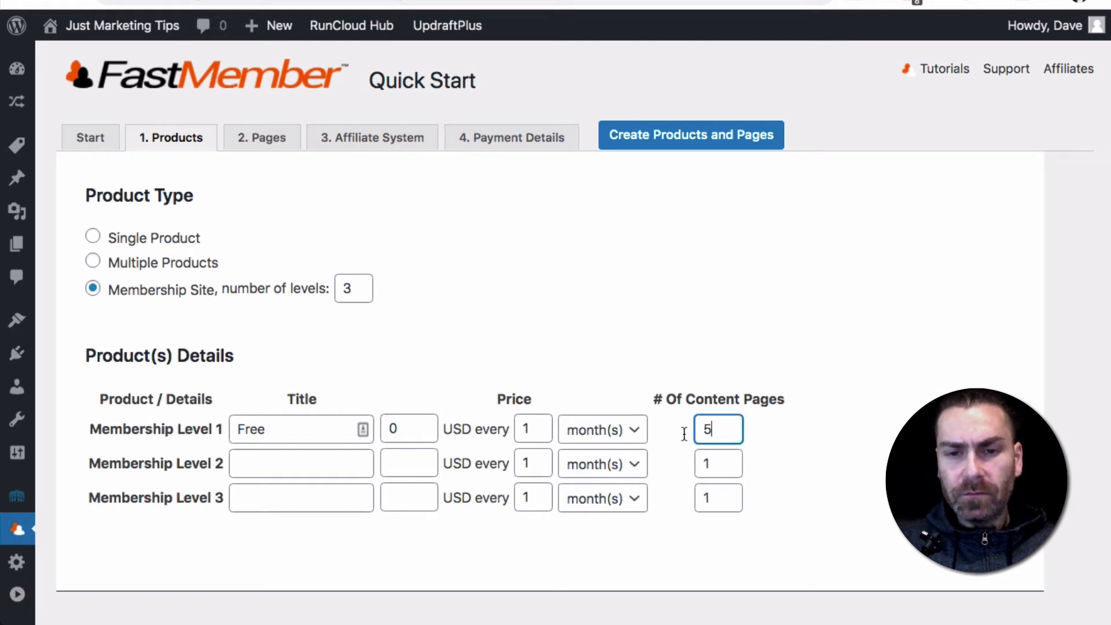
Define membership level 2 as Silver, priced at 29 USD, with 5 content pages
click(301, 461)
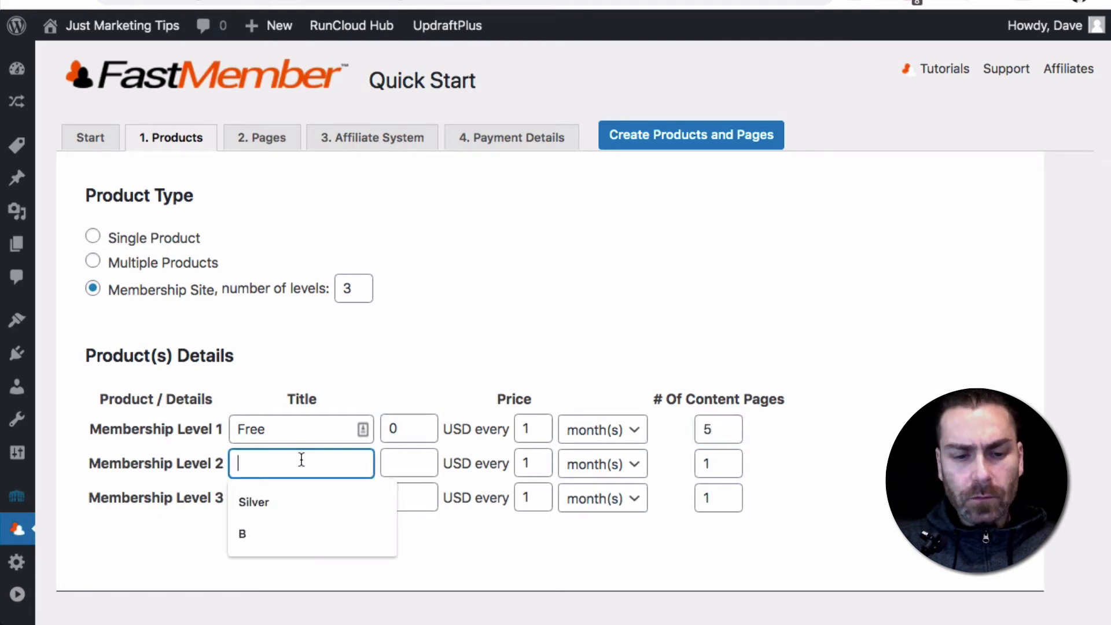
text(Silver)
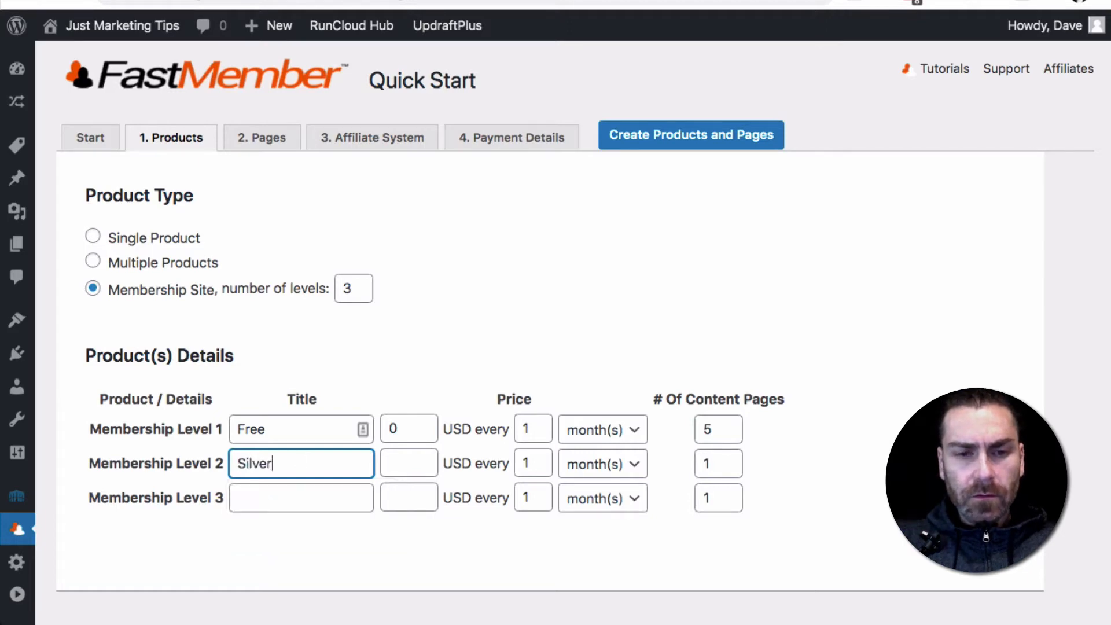
key(Tab)
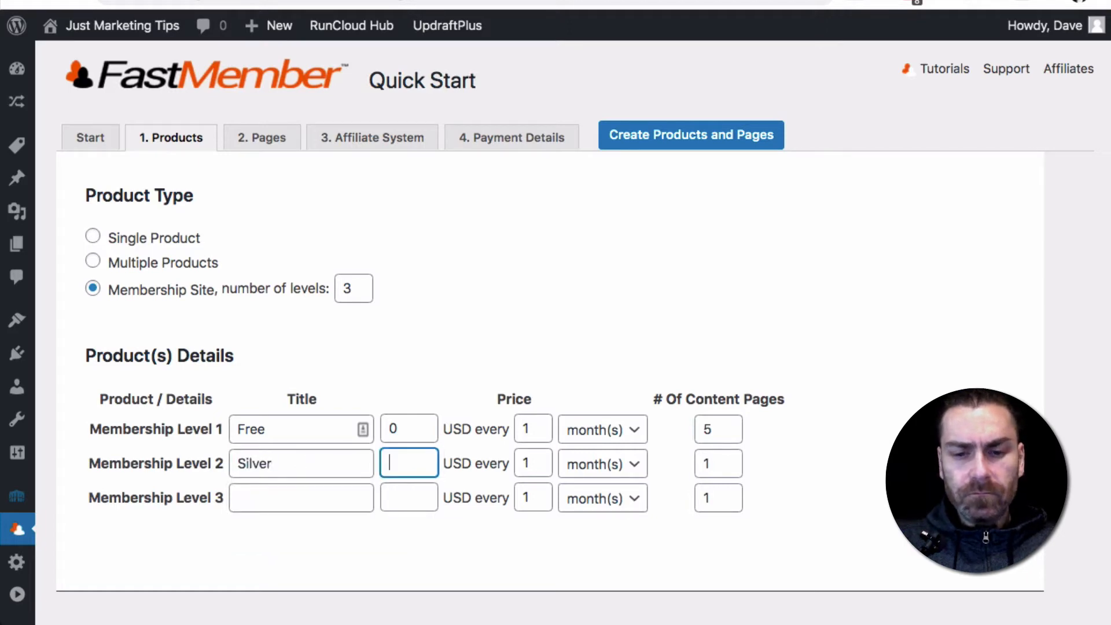
text(29)
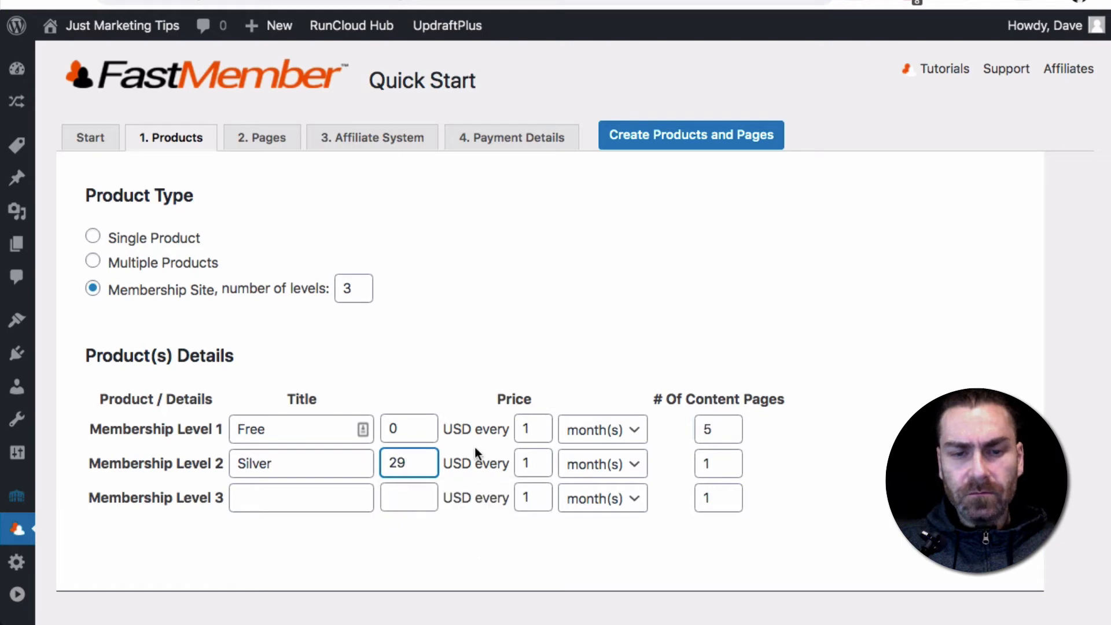
double_click(714, 464)
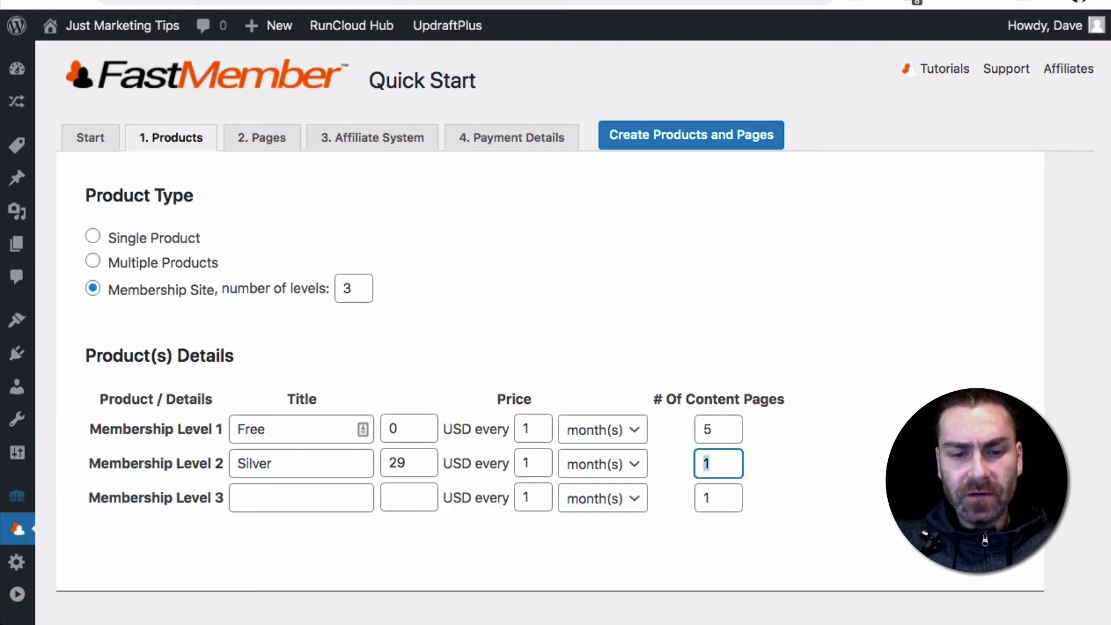
key(BackSpace)
text(5)
Define membership level 3 as Gold, priced at 99 USD, with 5 content pages
click(255, 502)
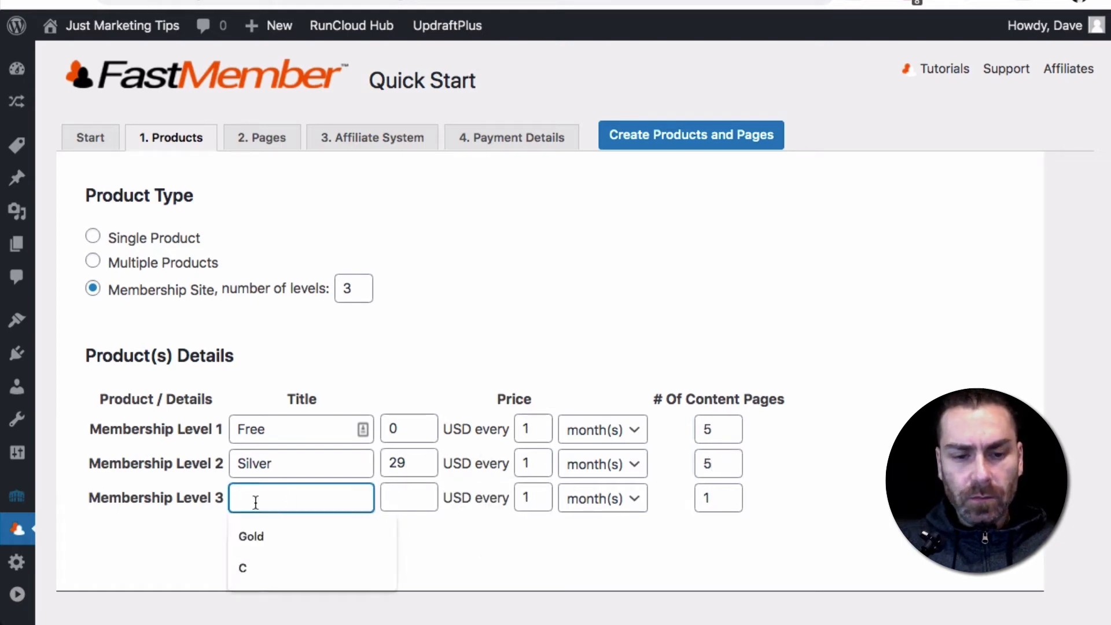
text(Gold)
key(Tab)
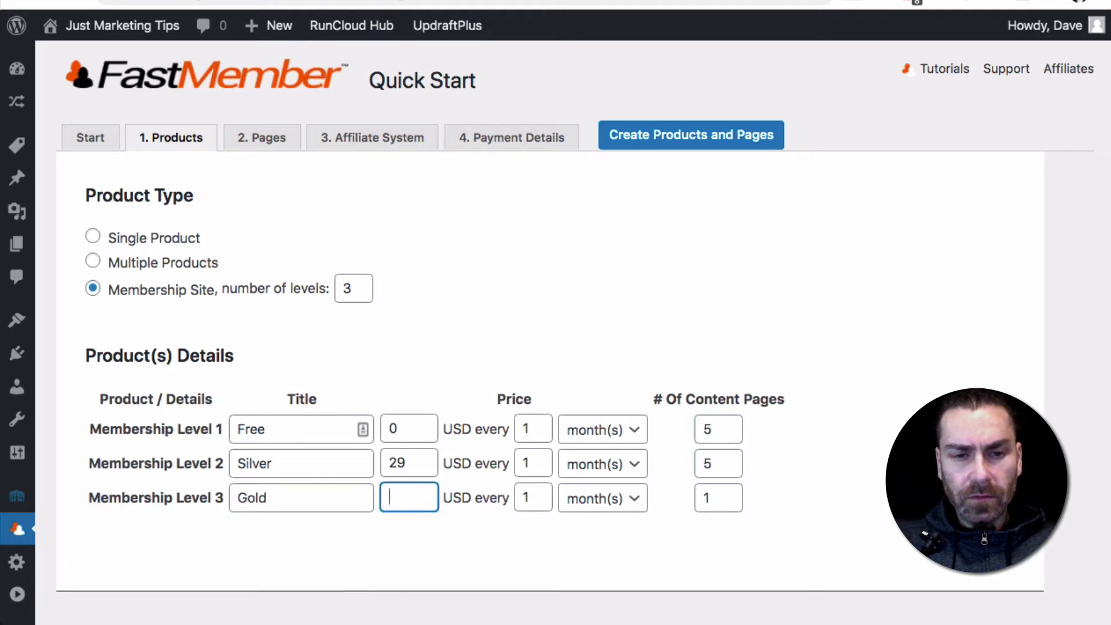
text(99)
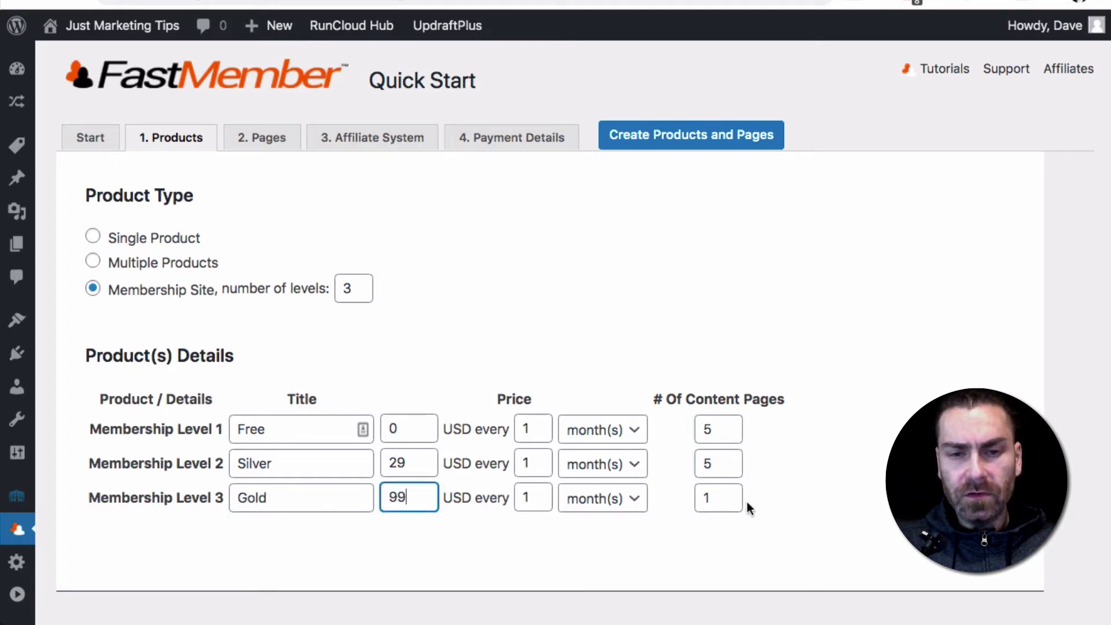
click(719, 494)
key(BackSpace)
text(5)
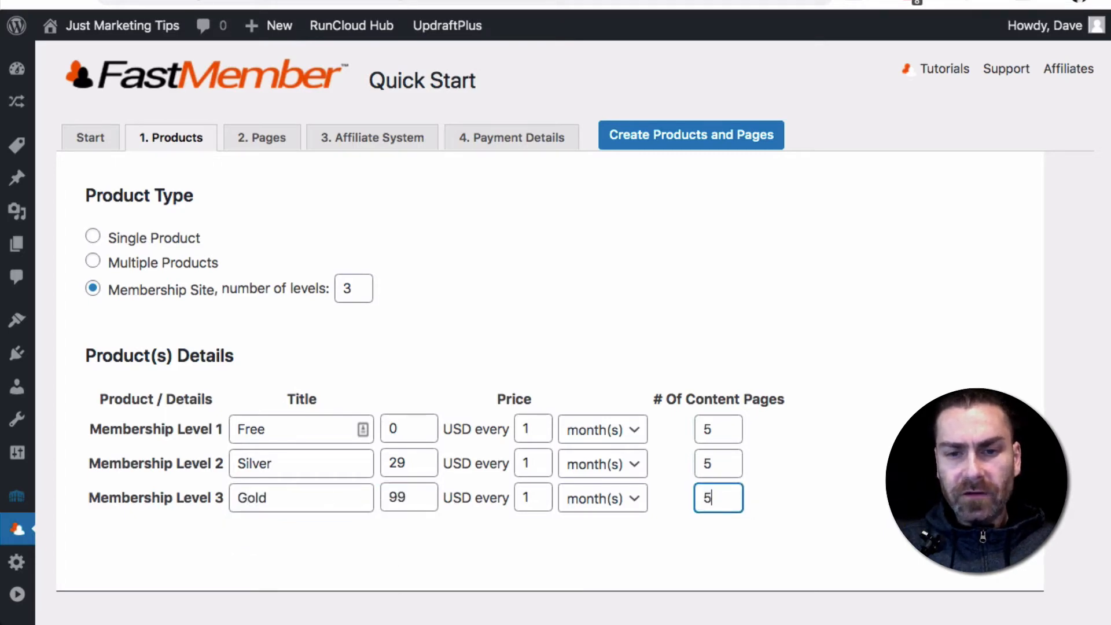
click(844, 476)
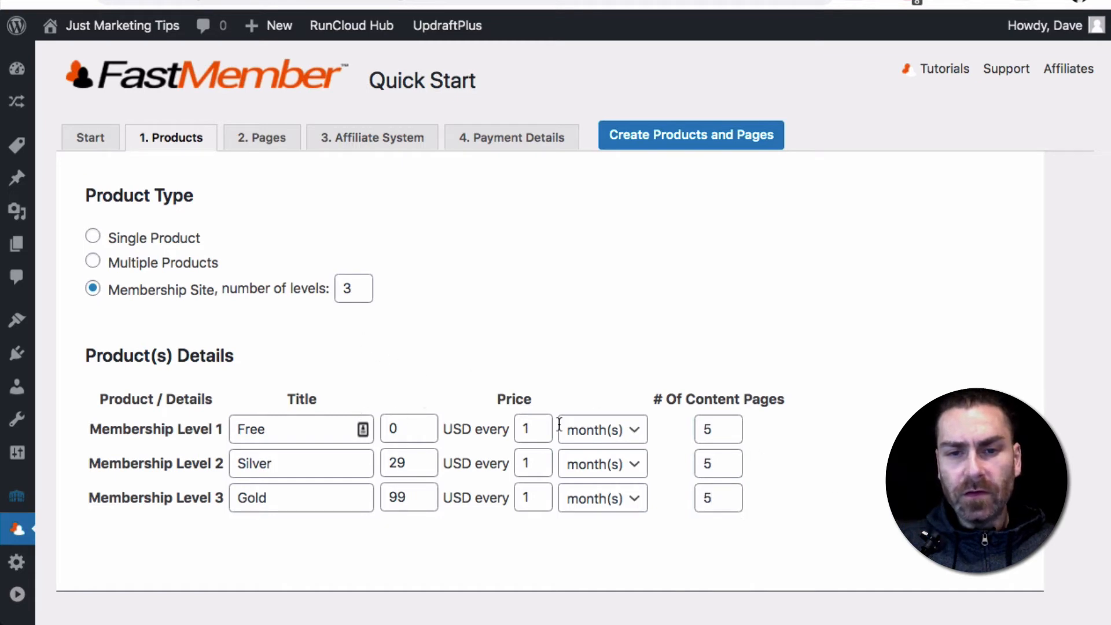
Try separate sales pages for every membership level in the page options, and return to one sales page for all levels
click(262, 139)
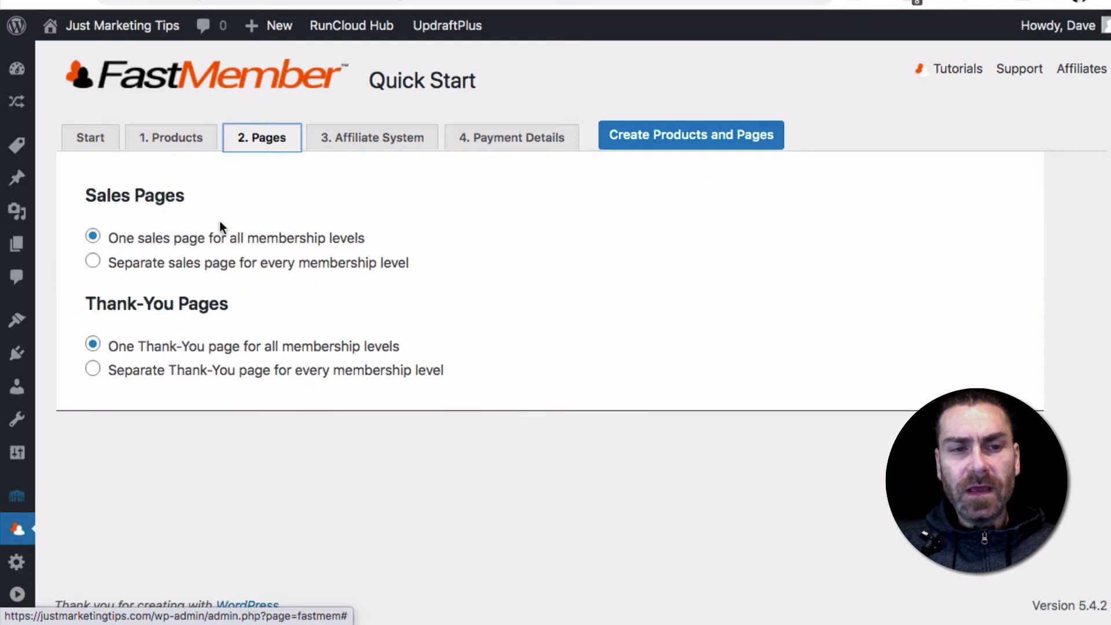
click(156, 262)
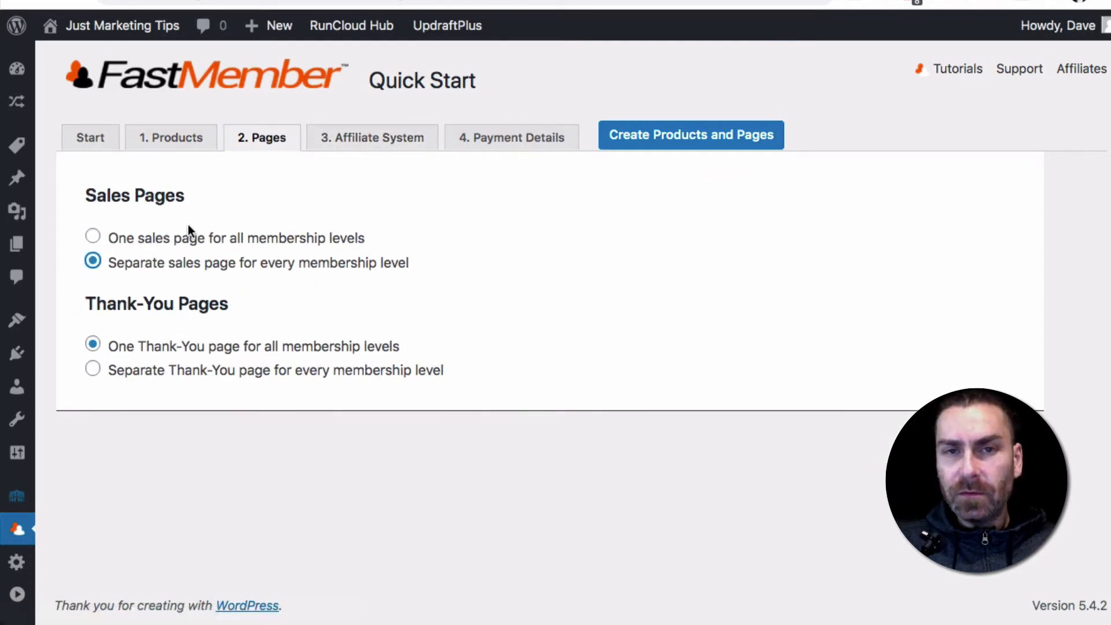
click(94, 236)
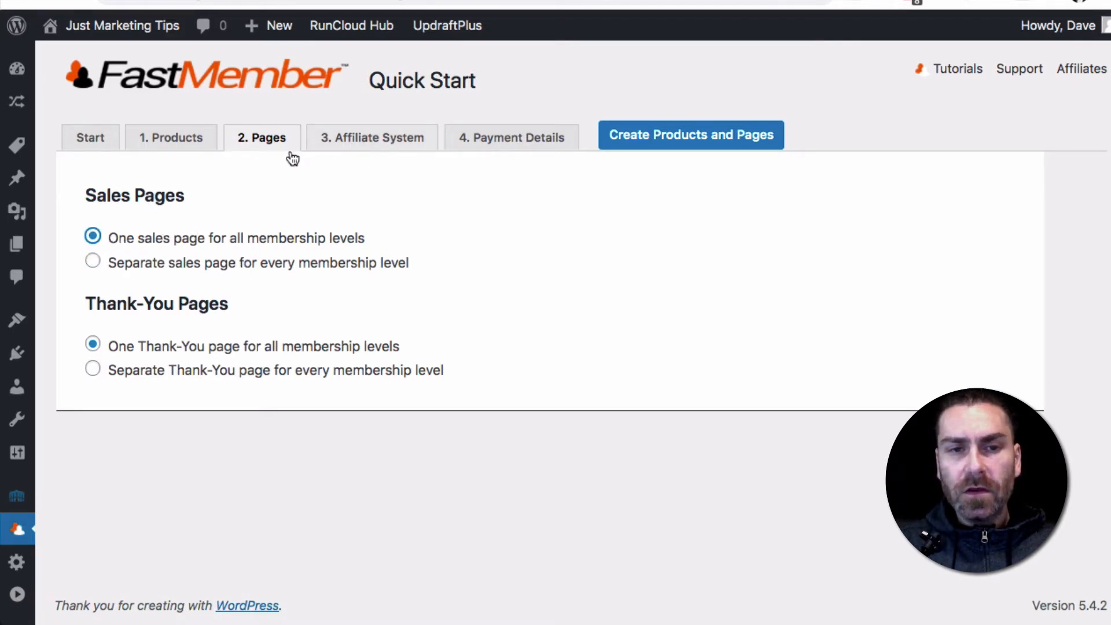
Keep No Affiliate System, enable ClickFunnels and Stripe as payment methods, and create the products and pages
click(368, 144)
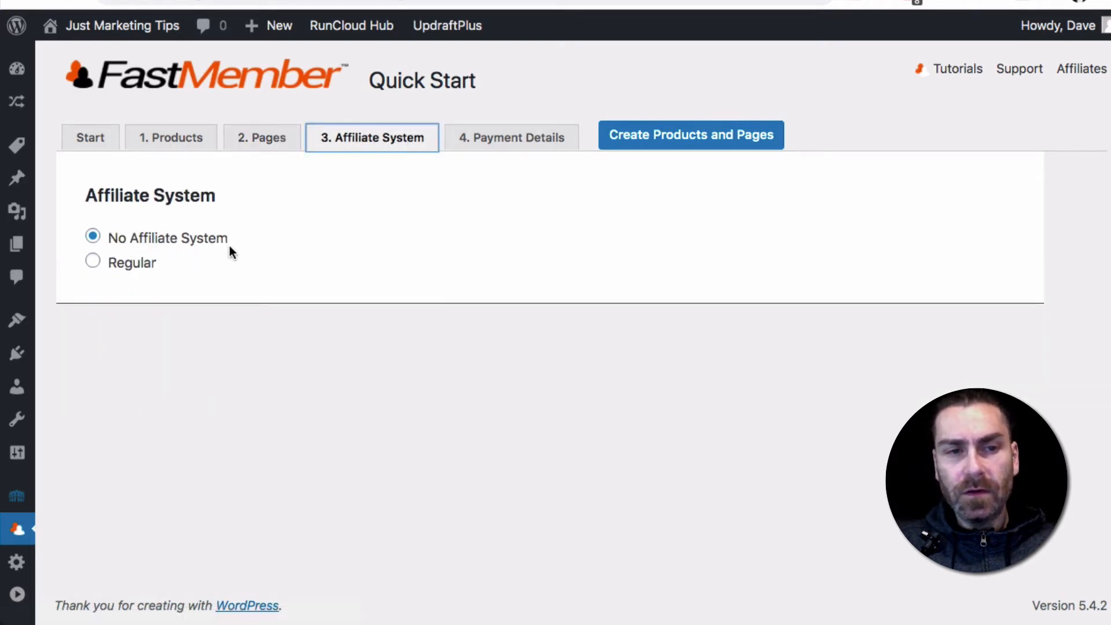
click(504, 145)
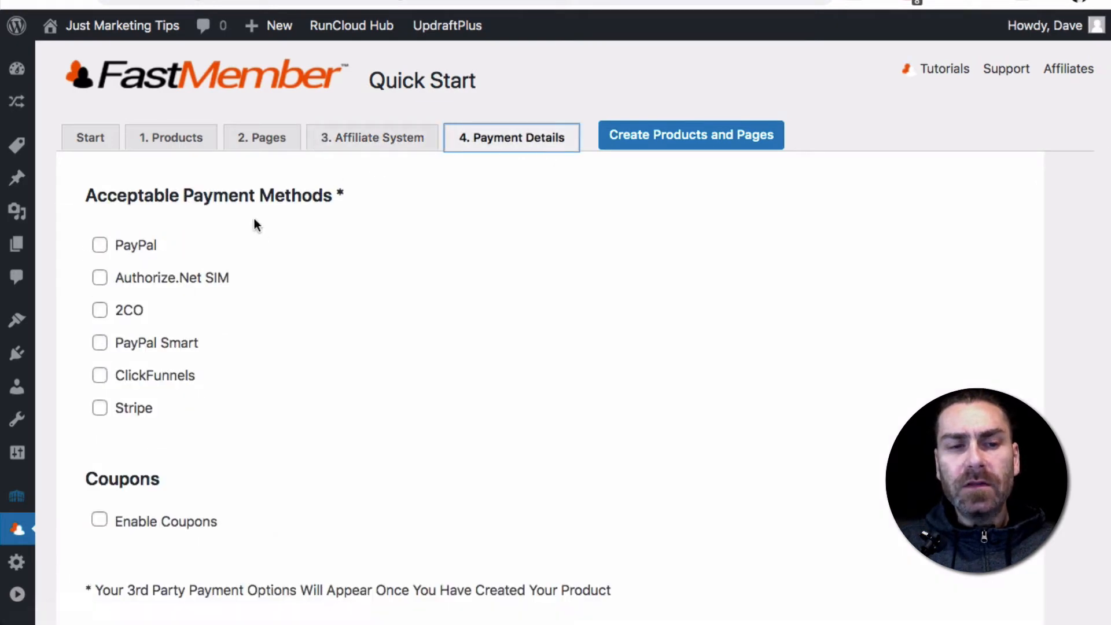
click(100, 378)
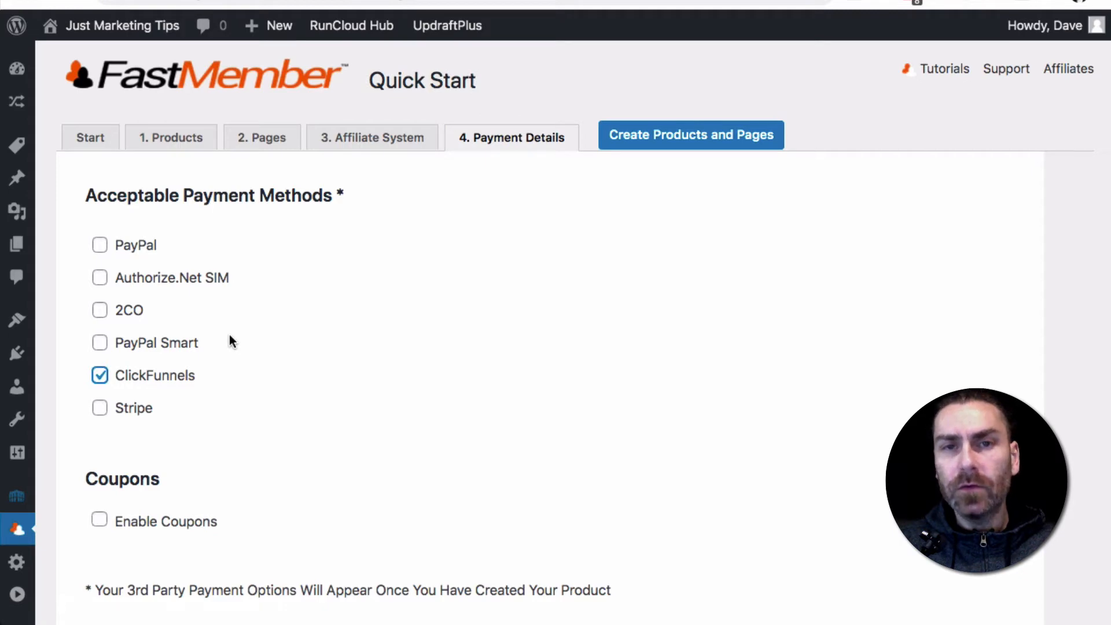
click(100, 415)
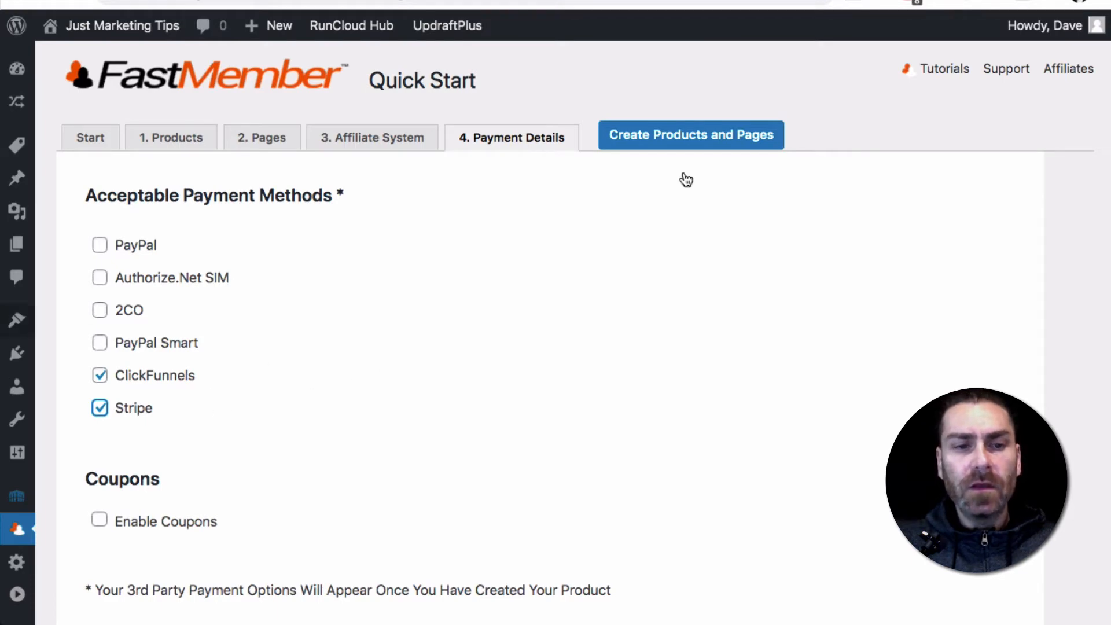
click(681, 144)
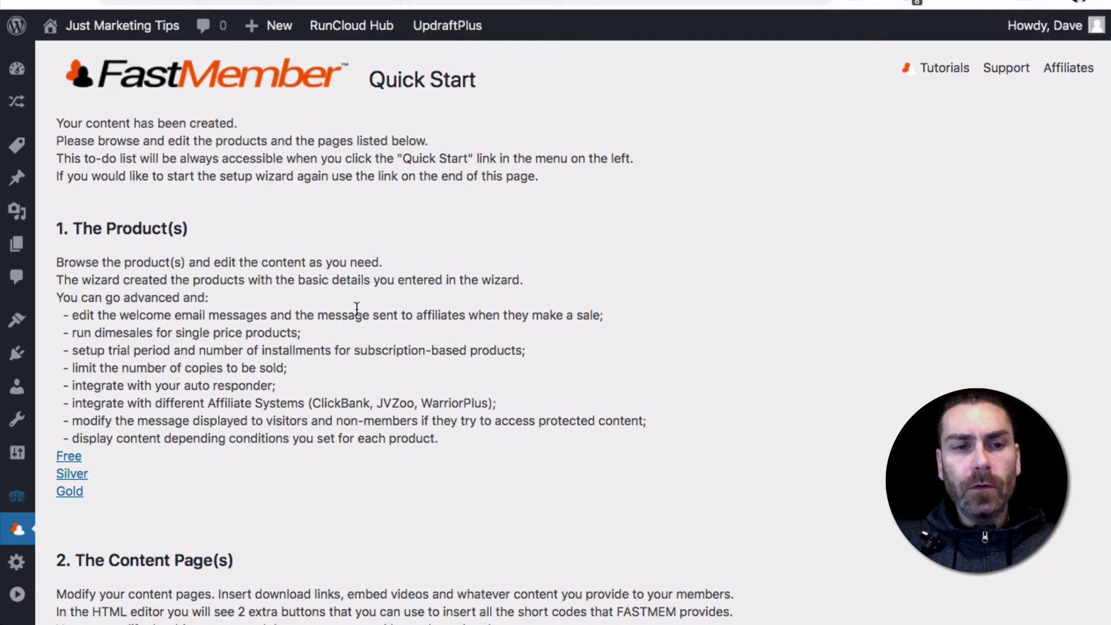
Review the Quick Start to-do list for the created products, content pages and sales pages
scroll(359, 307, down, 5)
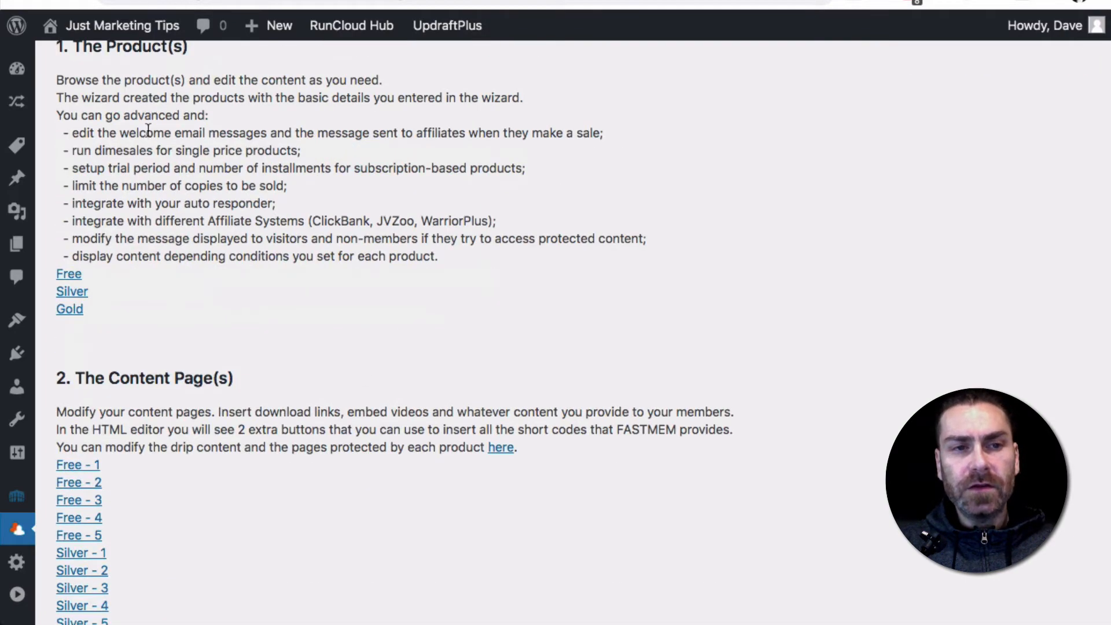
scroll(146, 137, up, 5)
scroll(149, 131, down, 15)
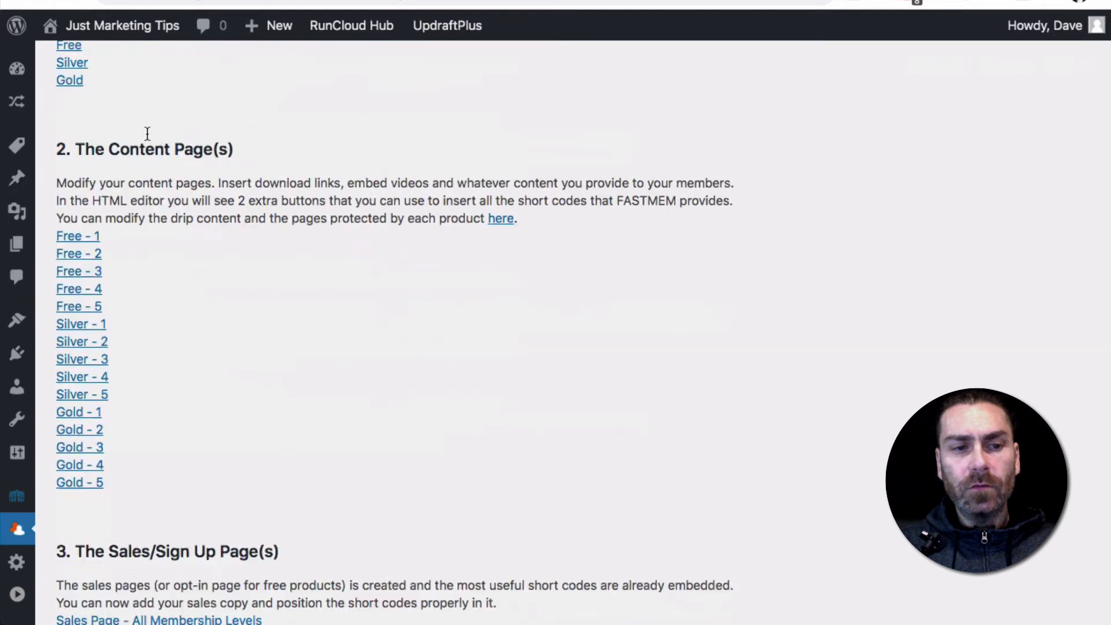
scroll(106, 99, up, 2)
scroll(106, 96, up, 5)
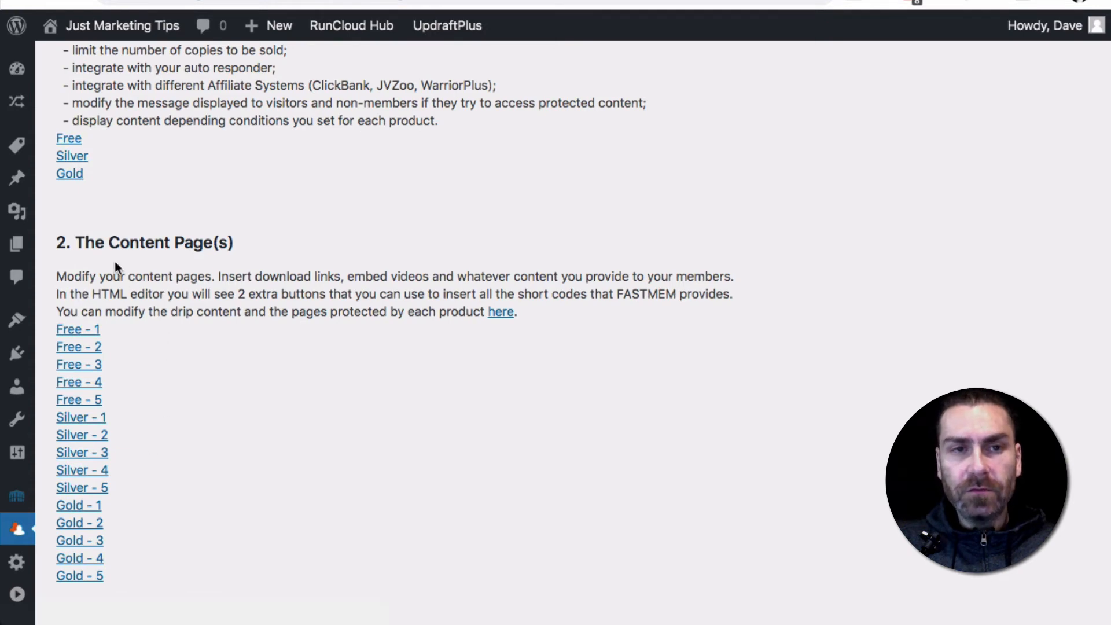
View the Just Marketing Tips site's front end while logged in
mouse_move(99, 31)
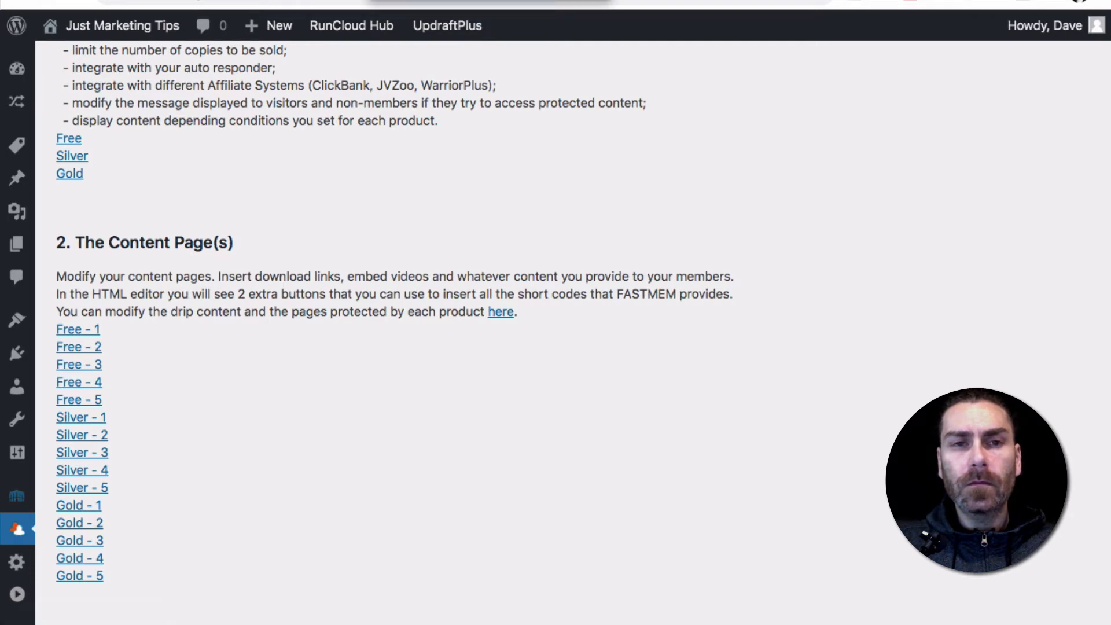
click(463, 0)
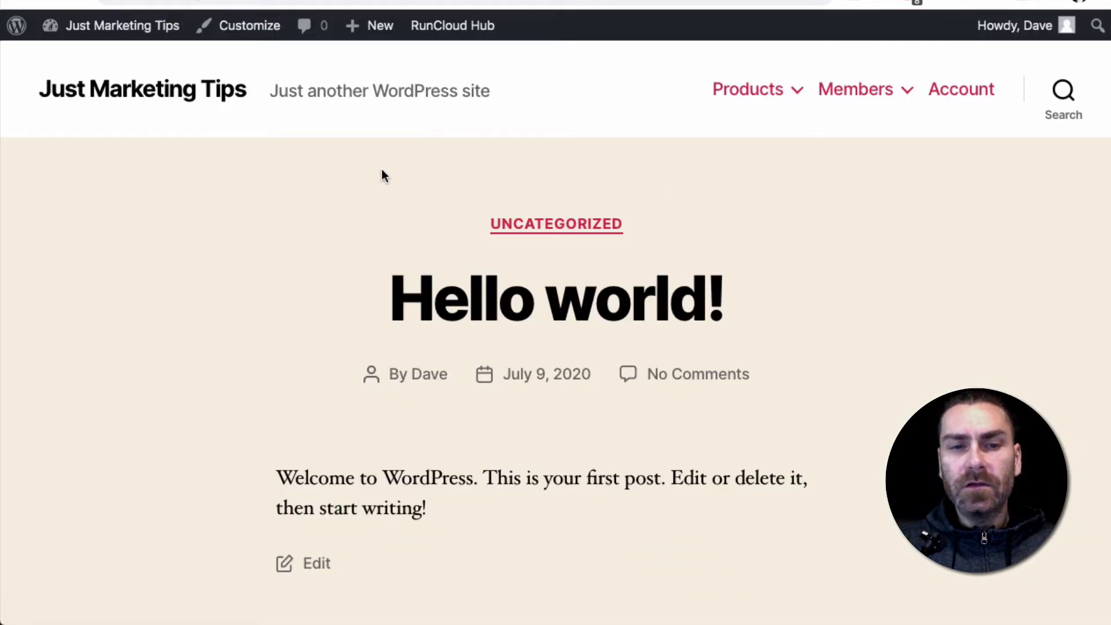
mouse_move(791, 99)
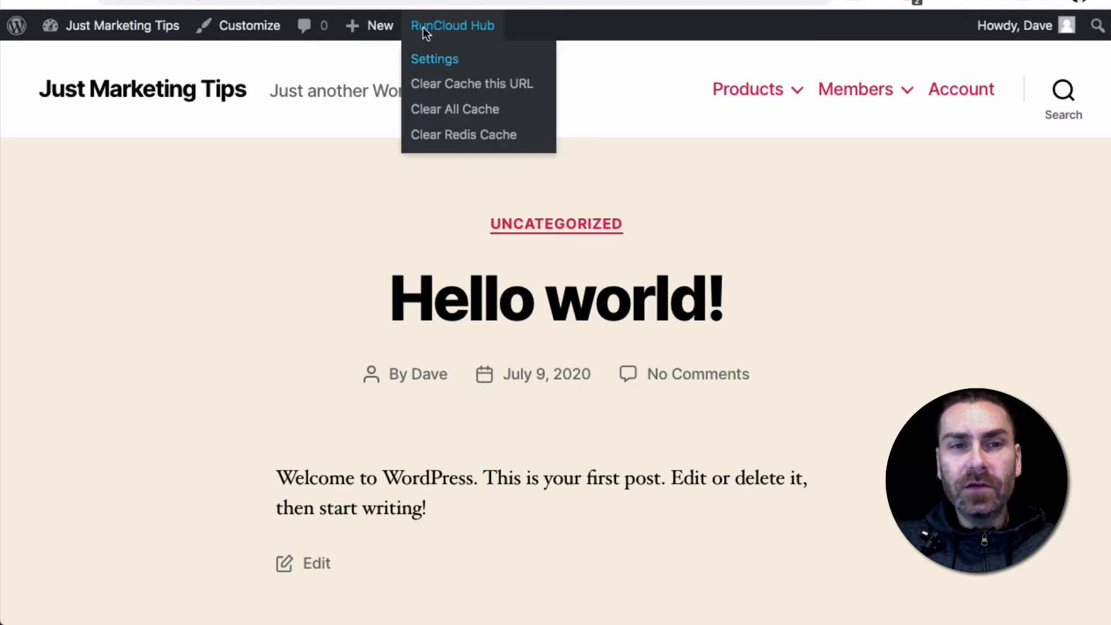
Load the site's home page in an incognito window and compare its visitor navigation with the logged-in navigation
click(392, 3)
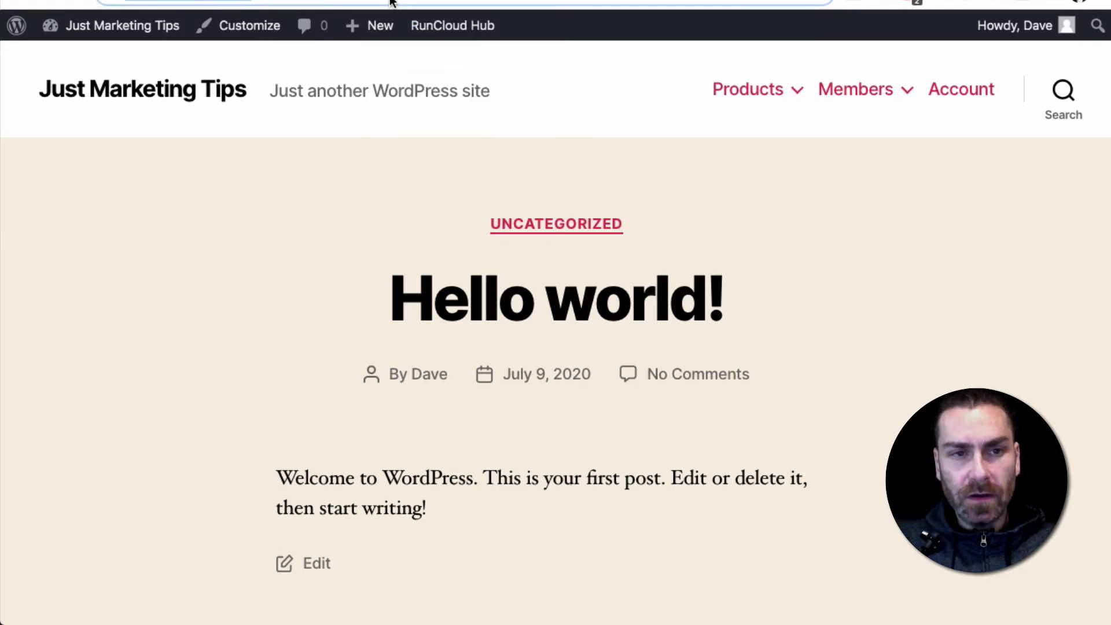
key(super+shift+n)
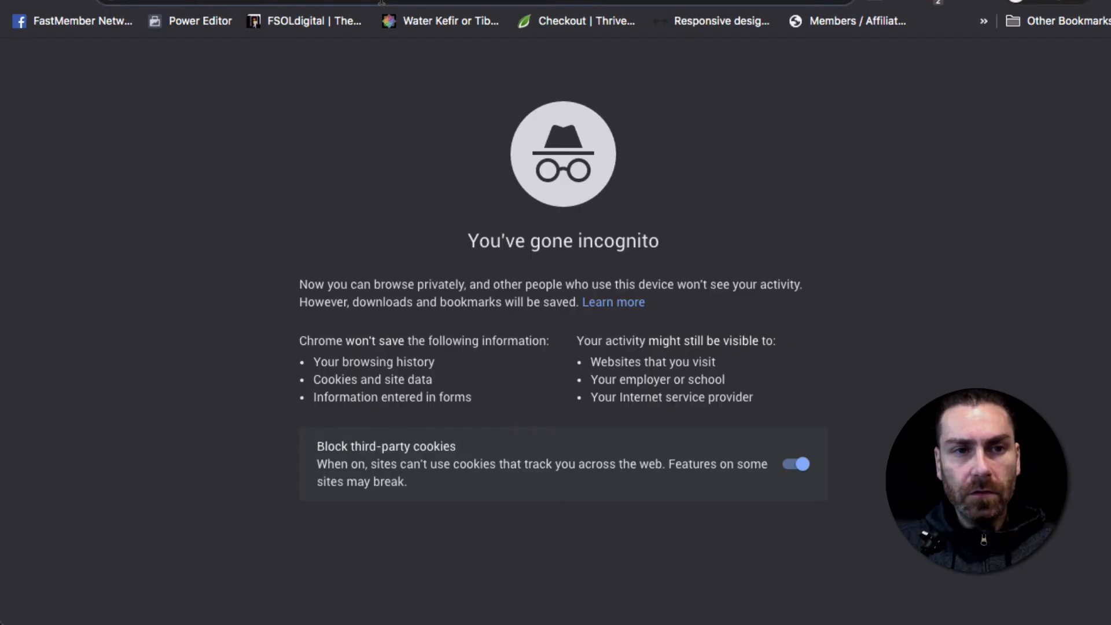
text(https://justmarketingtips.com/)
key(Return)
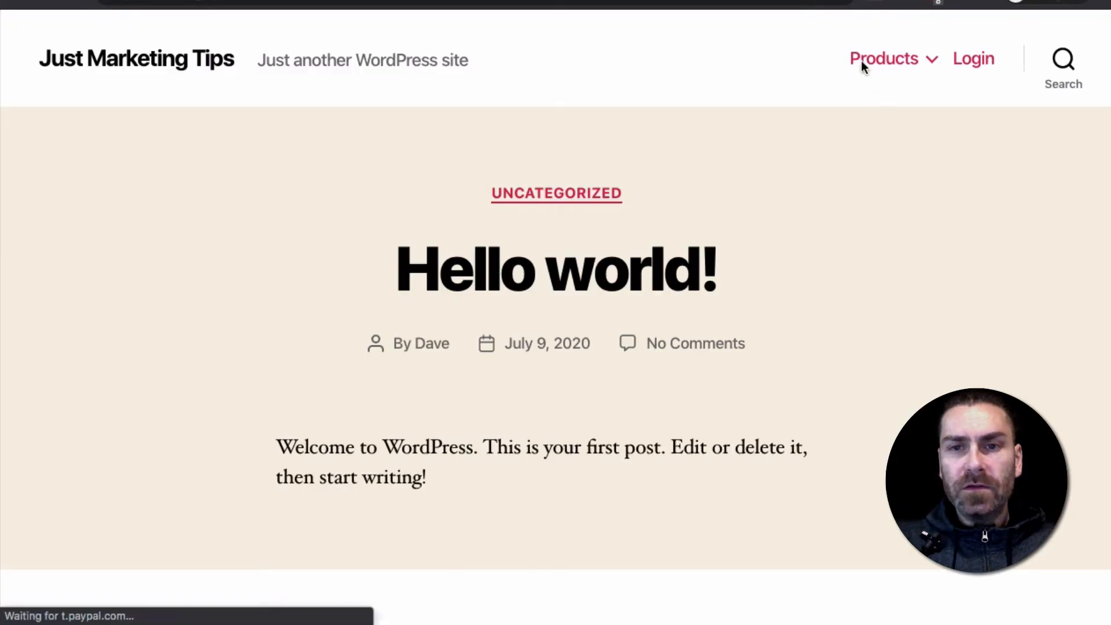
mouse_move(897, 67)
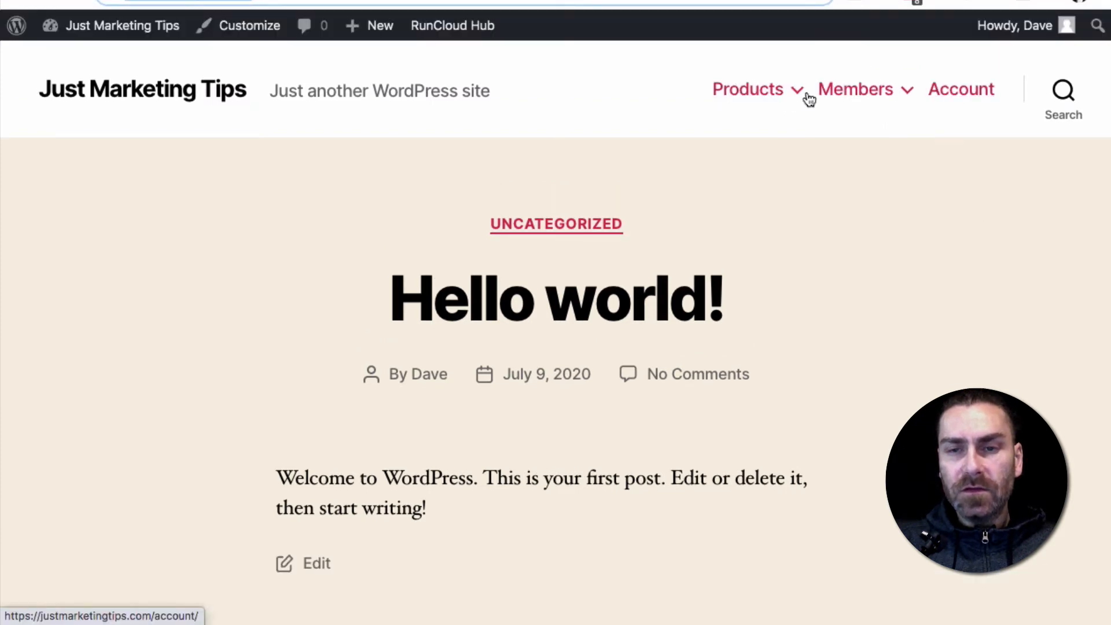
mouse_move(880, 95)
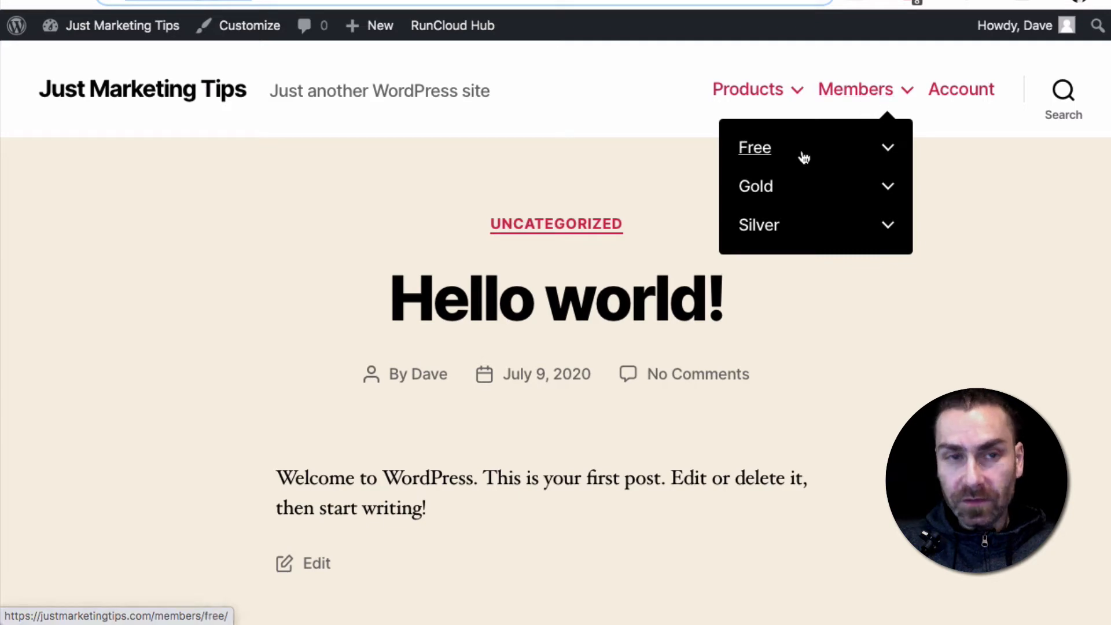
mouse_move(804, 157)
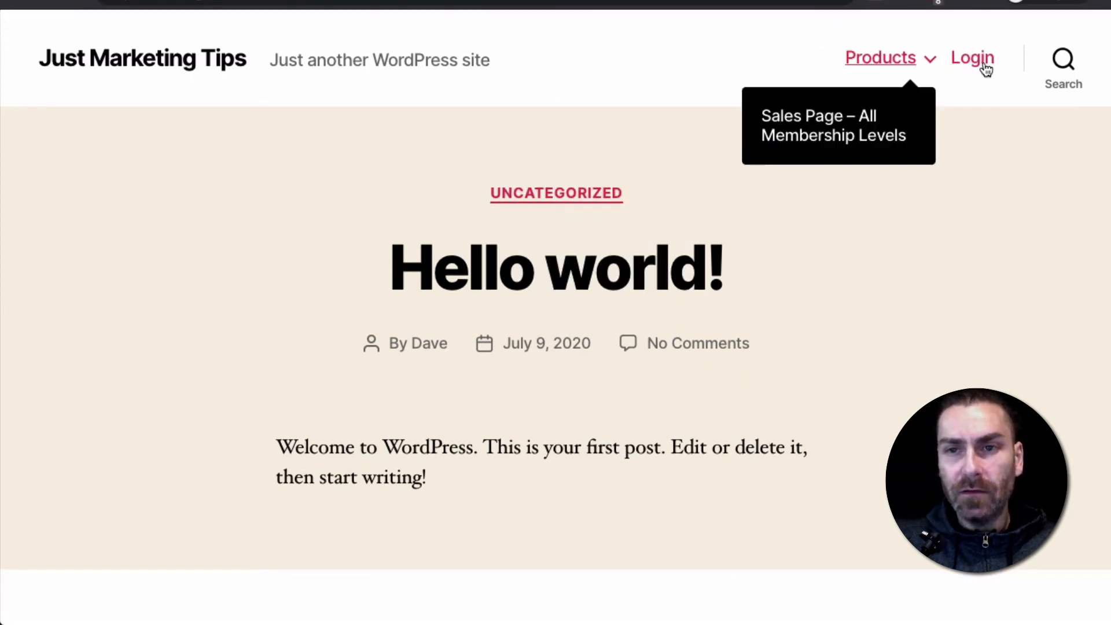
View the Free product from the visitor Products page and examine the prices and payment sections on the sales page for all membership levels
click(887, 61)
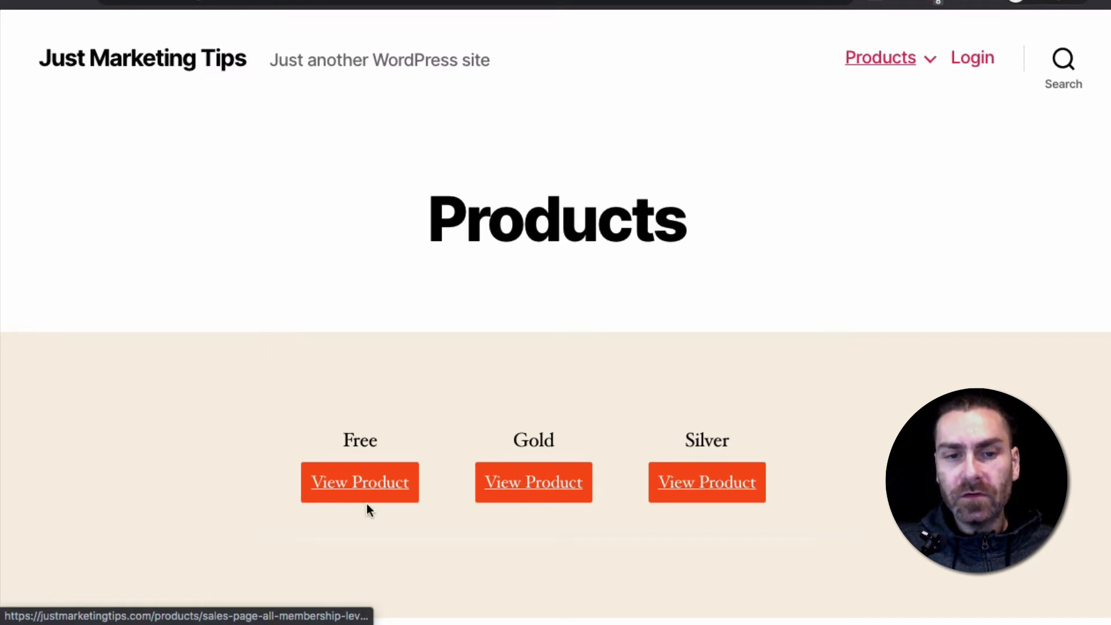
click(347, 483)
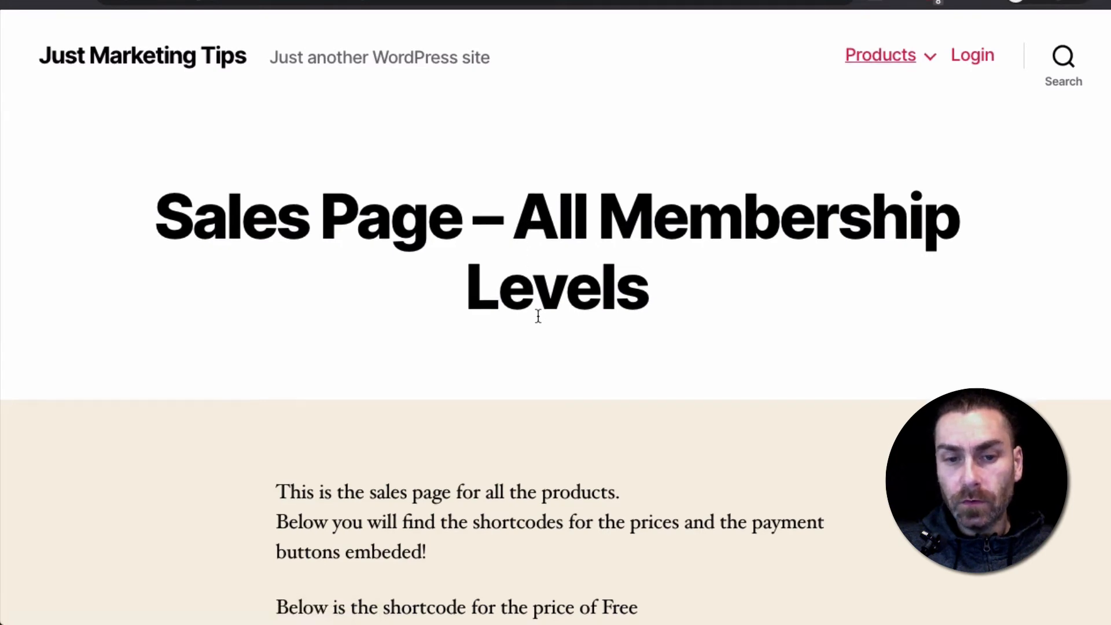
scroll(539, 315, down, 10)
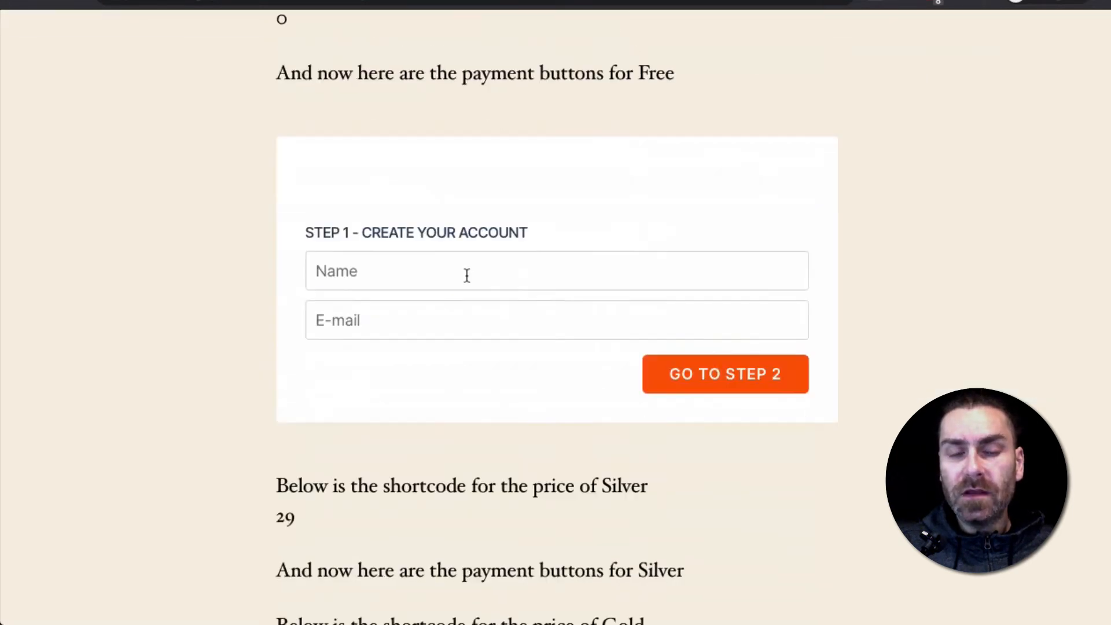
scroll(467, 275, down, 1)
scroll(436, 196, up, 8)
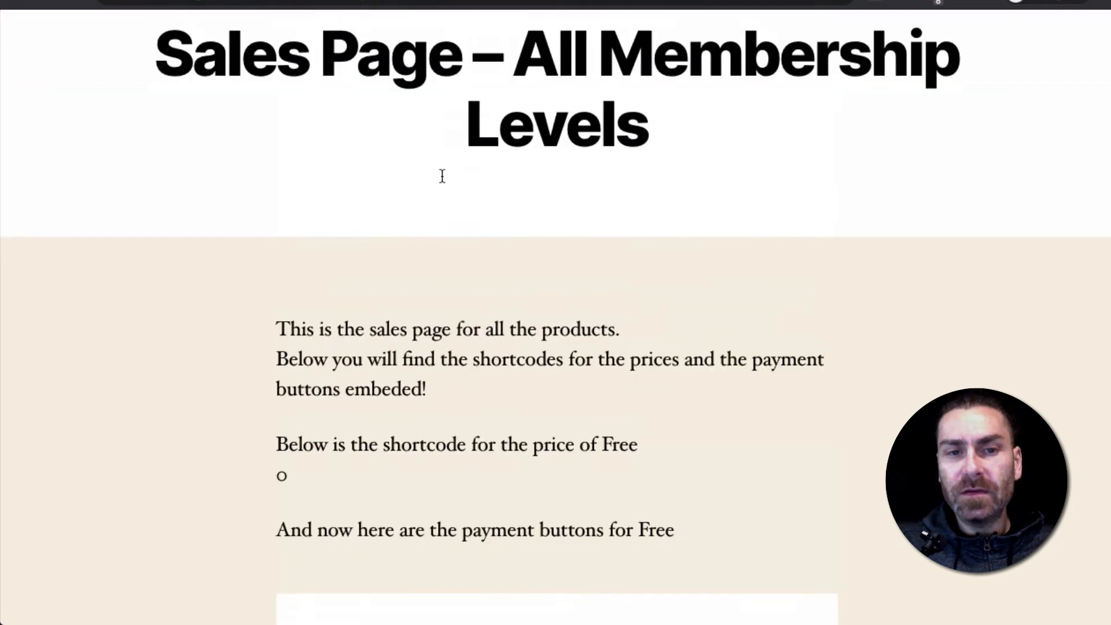
scroll(412, 491, up, 1)
scroll(539, 466, down, 9)
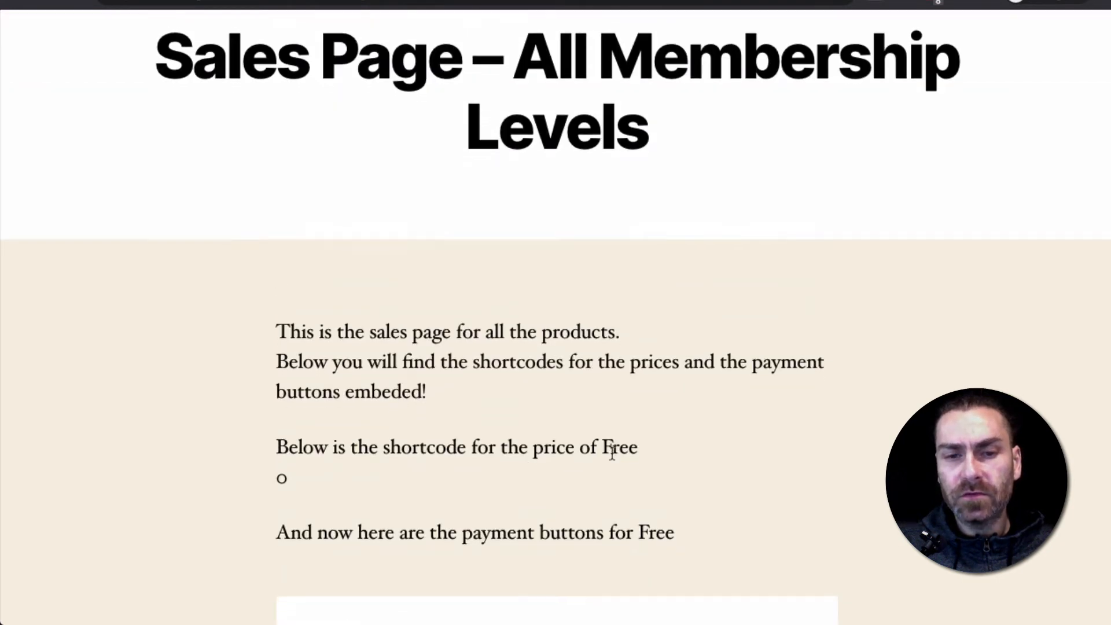
scroll(571, 260, down, 4)
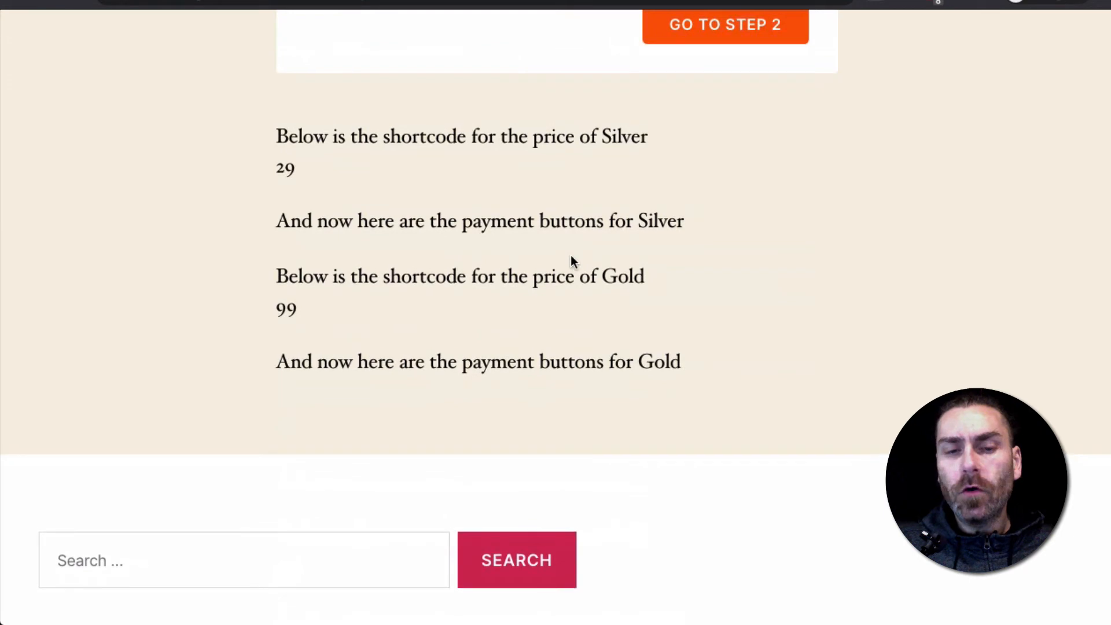
scroll(571, 261, up, 4)
scroll(572, 258, up, 3)
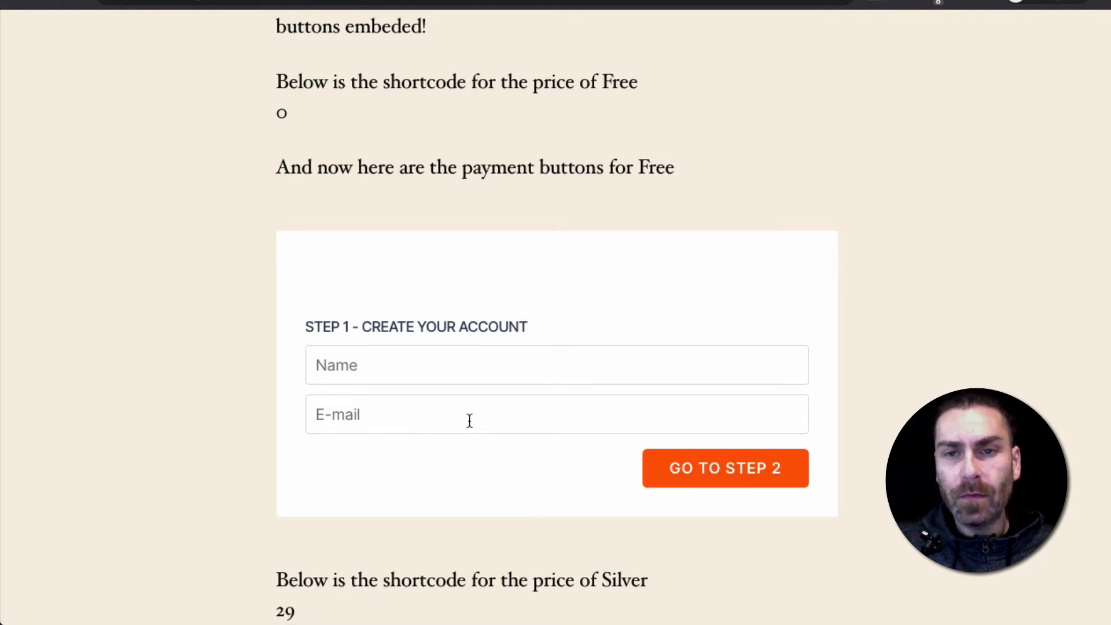
scroll(470, 421, up, 9)
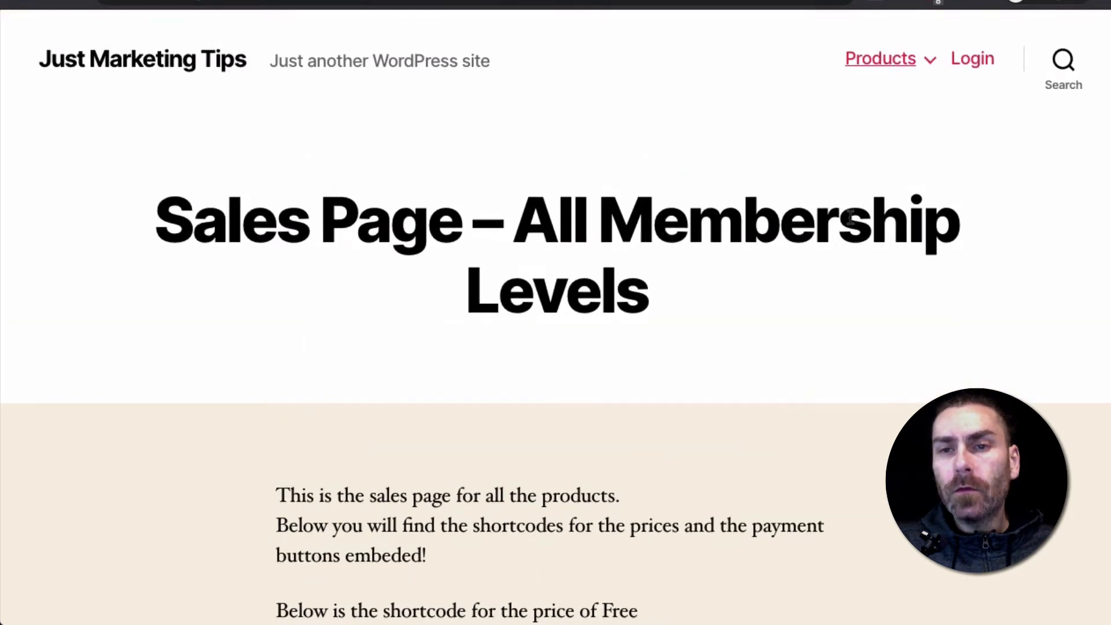
Open the site's Login page as a visitor and look over the login form
click(974, 59)
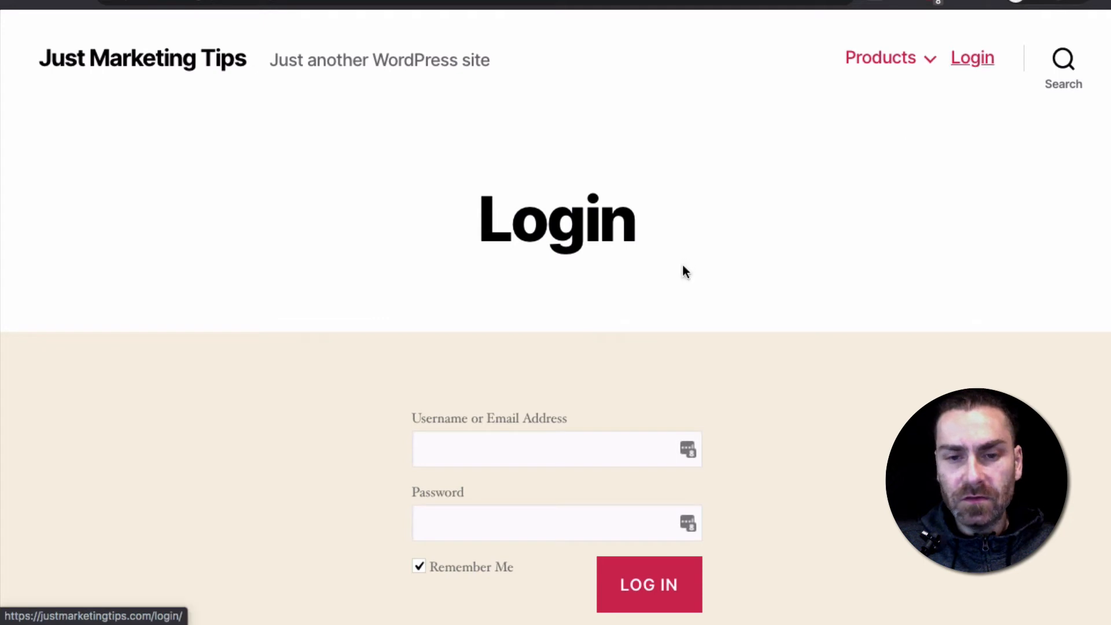
scroll(681, 264, down, 3)
scroll(675, 345, up, 5)
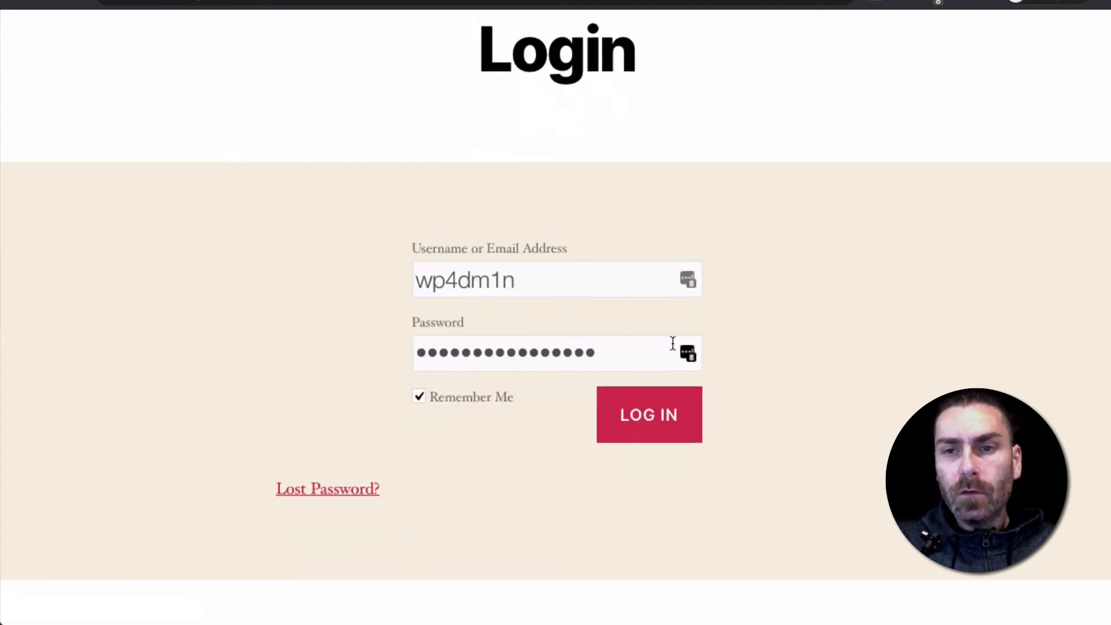
scroll(822, 215, down, 1)
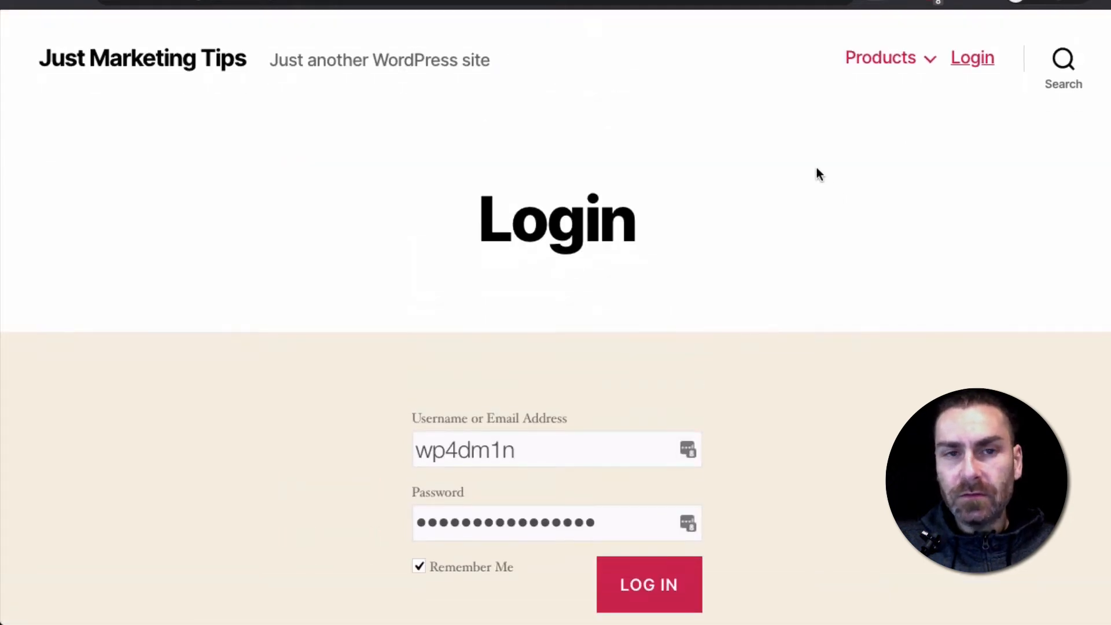
Return to the logged-in window and view the Members page with its Free, Gold and Silver products
key(super+grave)
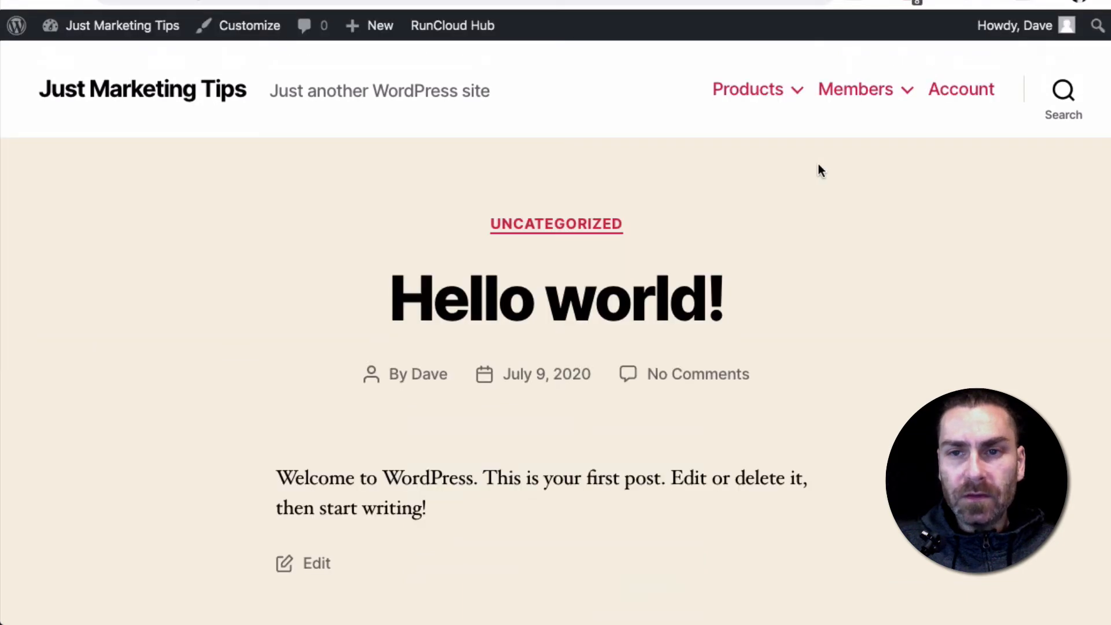
click(858, 92)
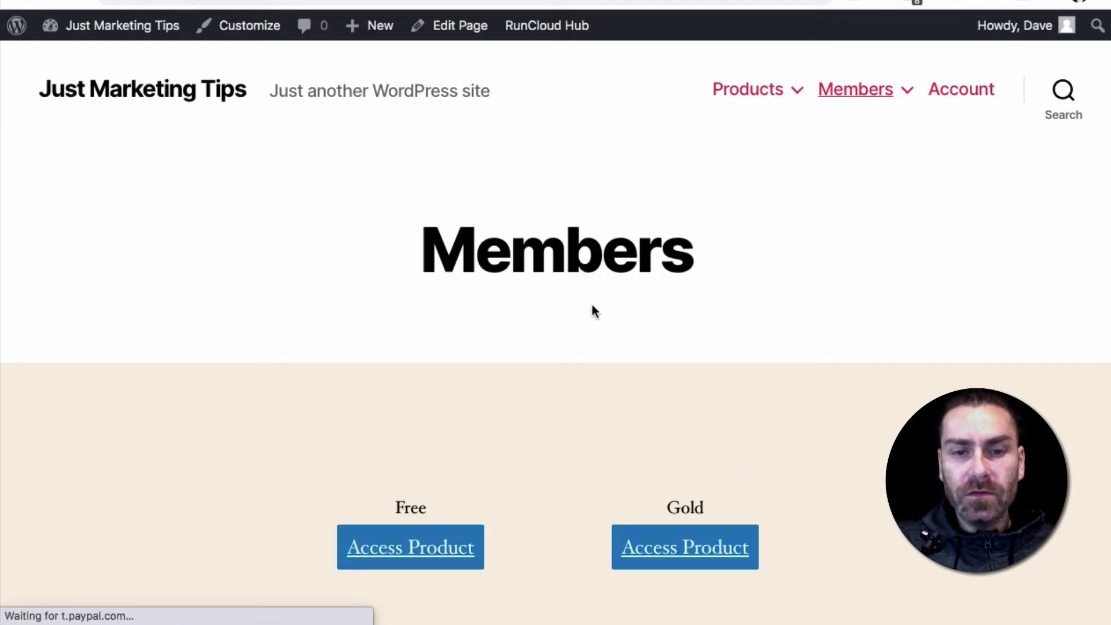
scroll(592, 305, down, 5)
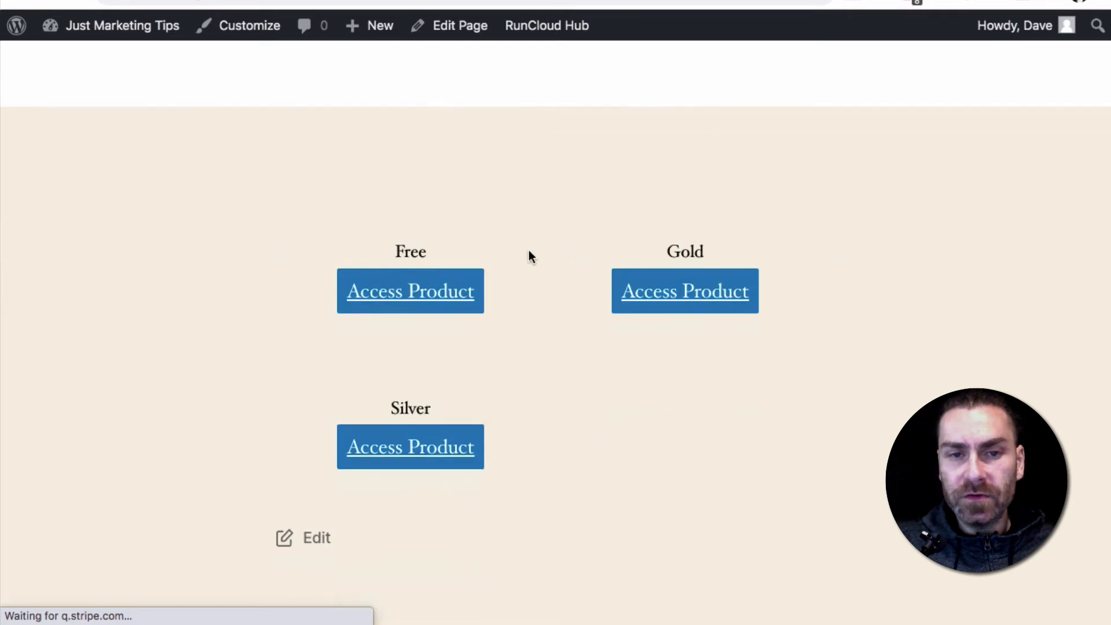
scroll(529, 257, up, 1)
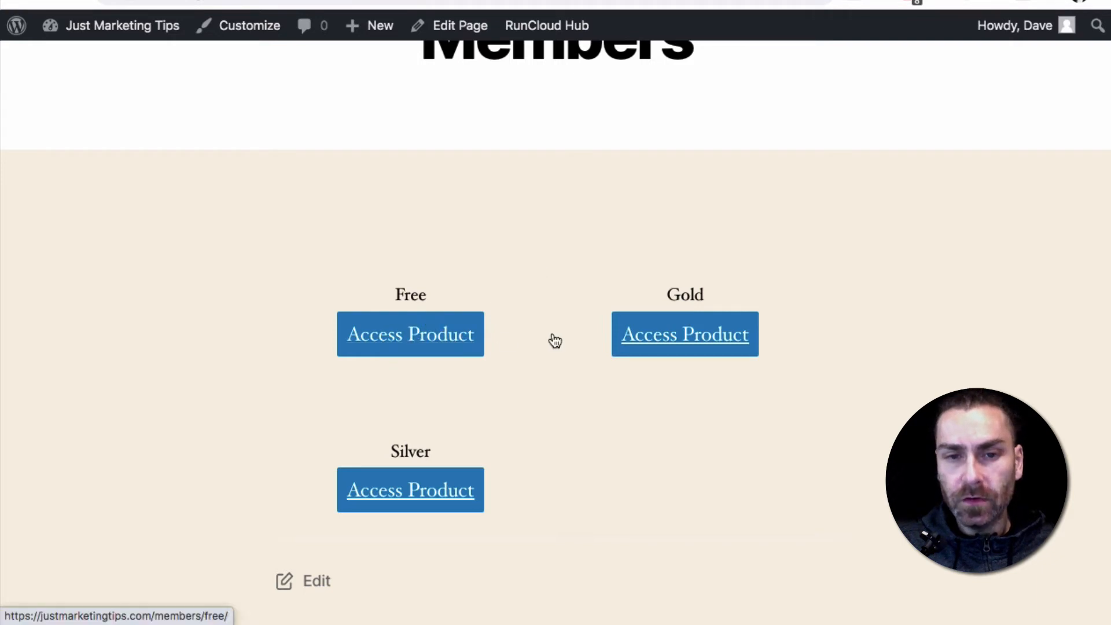
Access the Free product from the Members page and look through its content pages in the site navigation
click(415, 345)
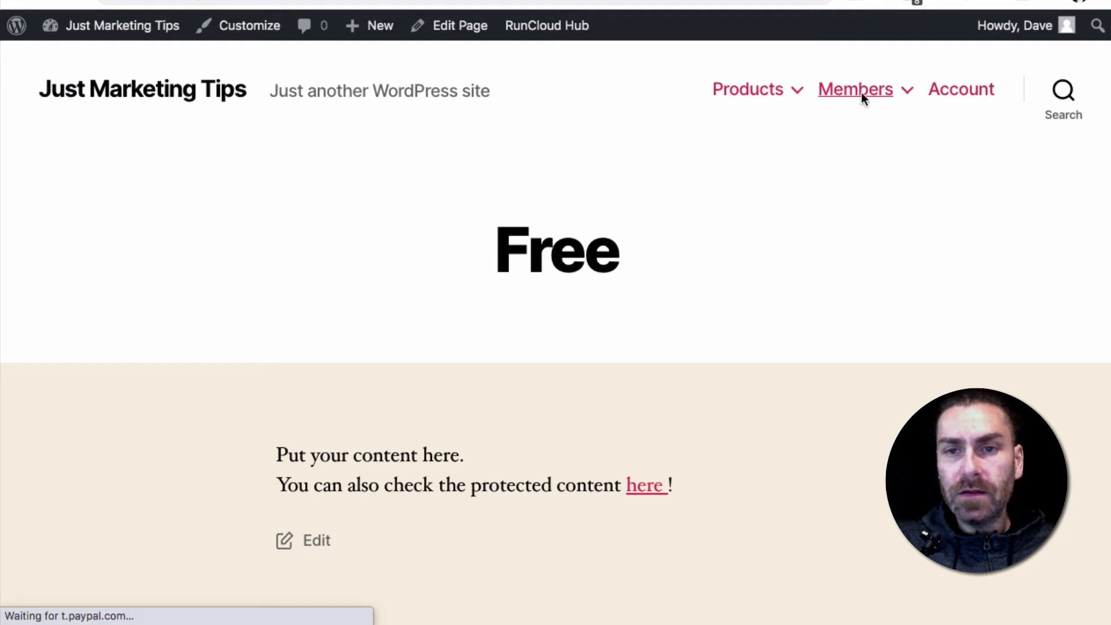
mouse_move(866, 101)
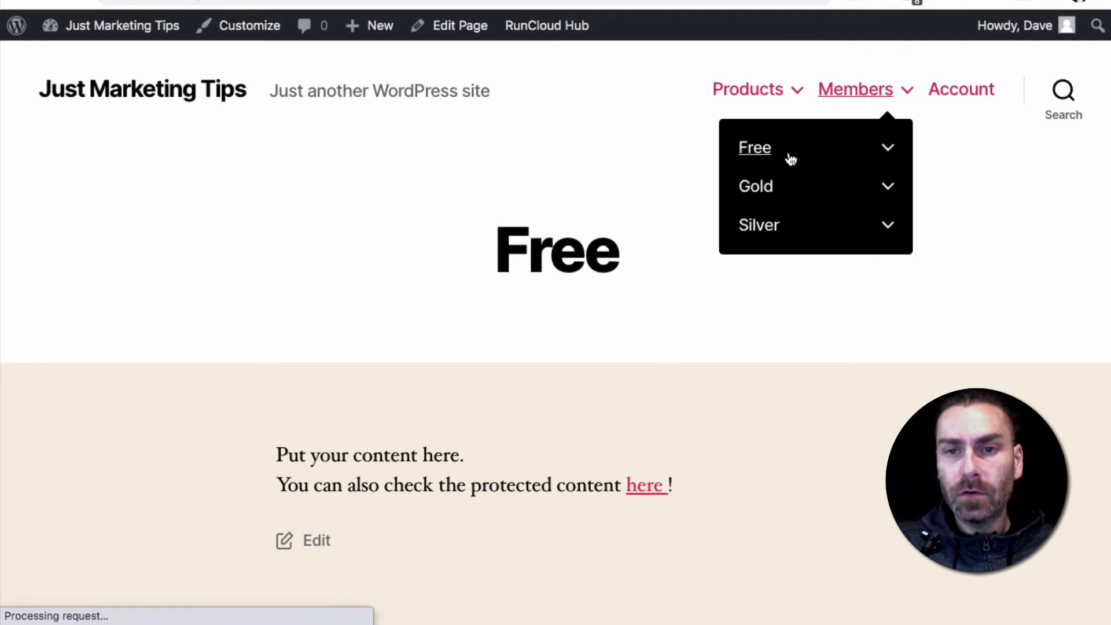
mouse_move(777, 158)
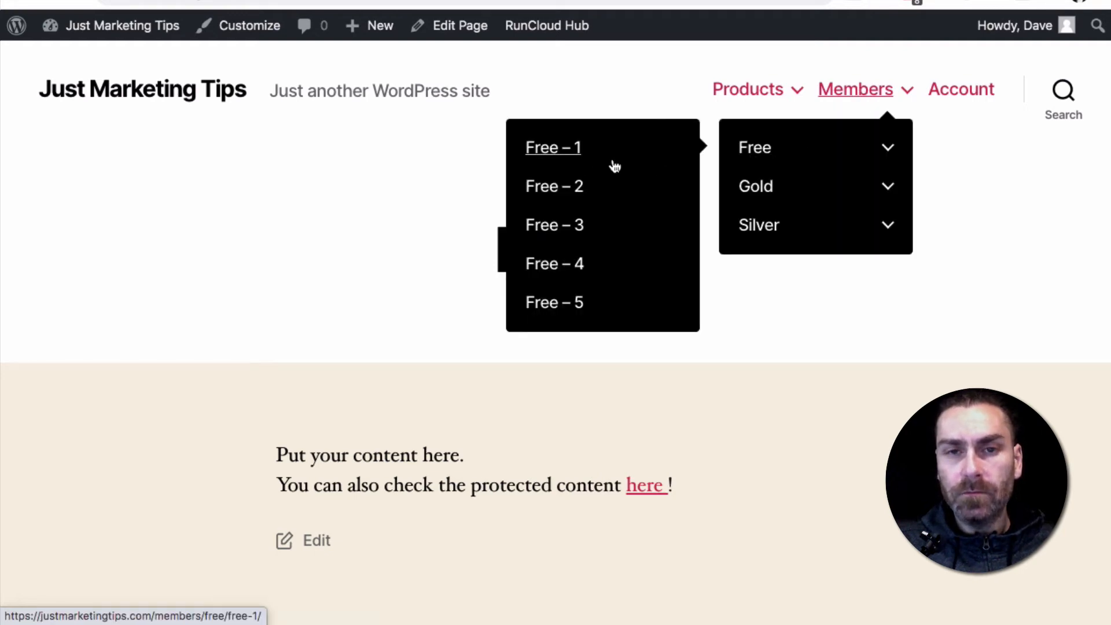
Open the site's Account page and look through its products, upcoming invoices and active subscriptions
click(588, 186)
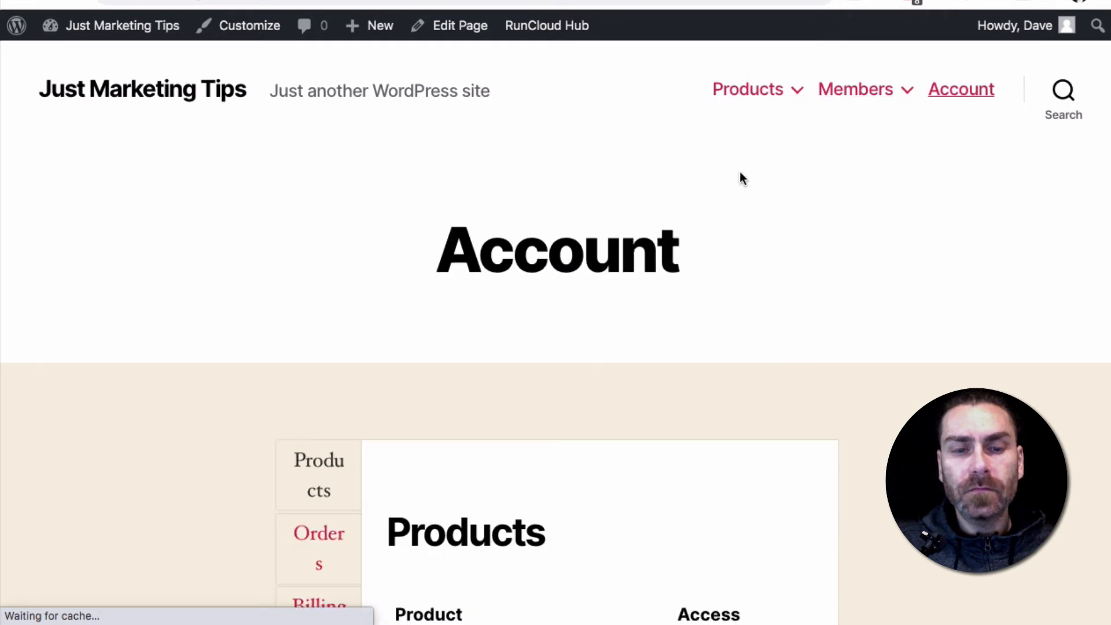
scroll(557, 332, down, 3)
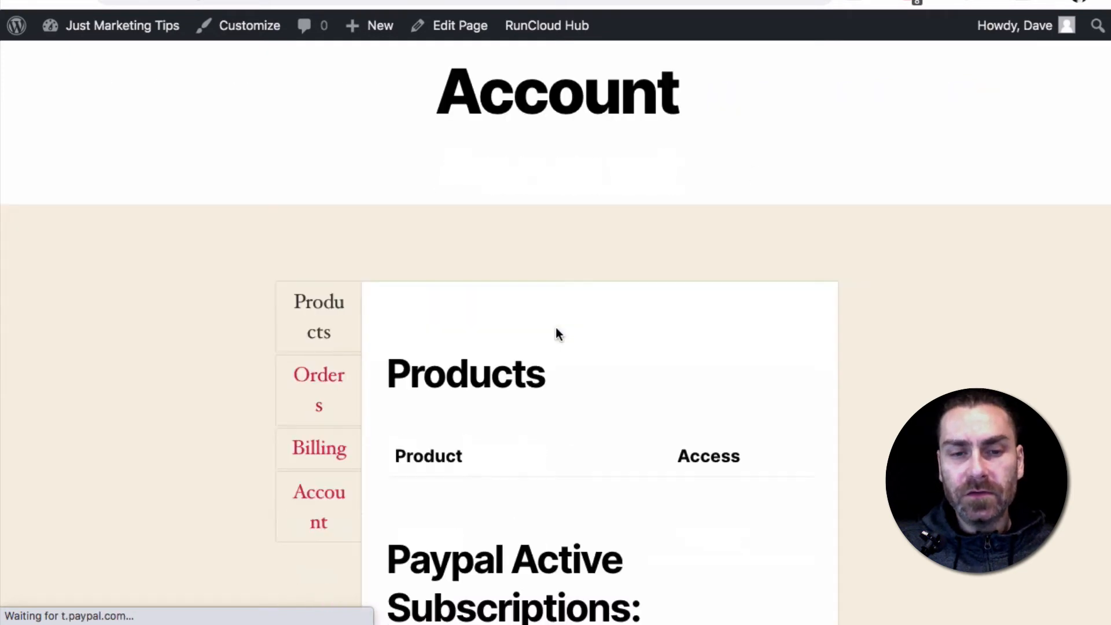
scroll(557, 329, down, 3)
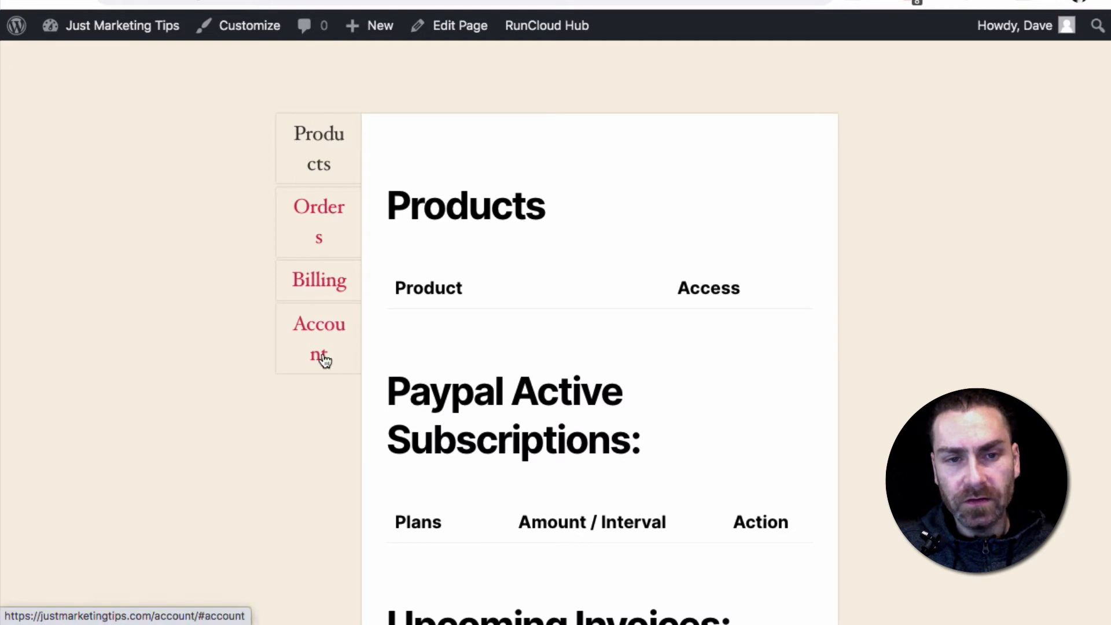
scroll(502, 365, down, 6)
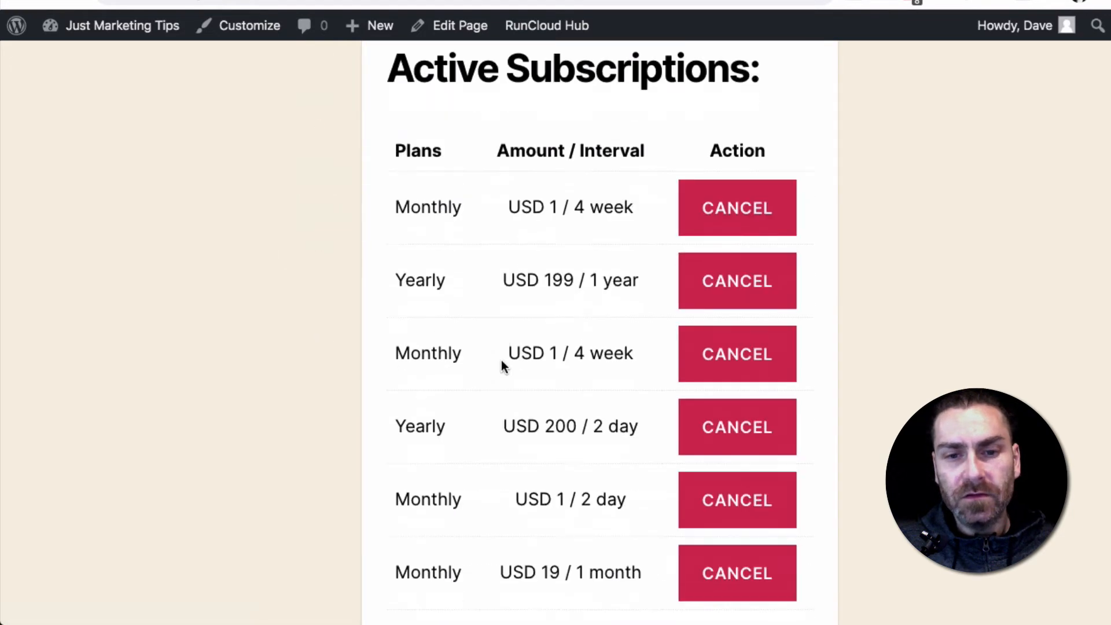
scroll(515, 324, down, 3)
scroll(531, 259, up, 10)
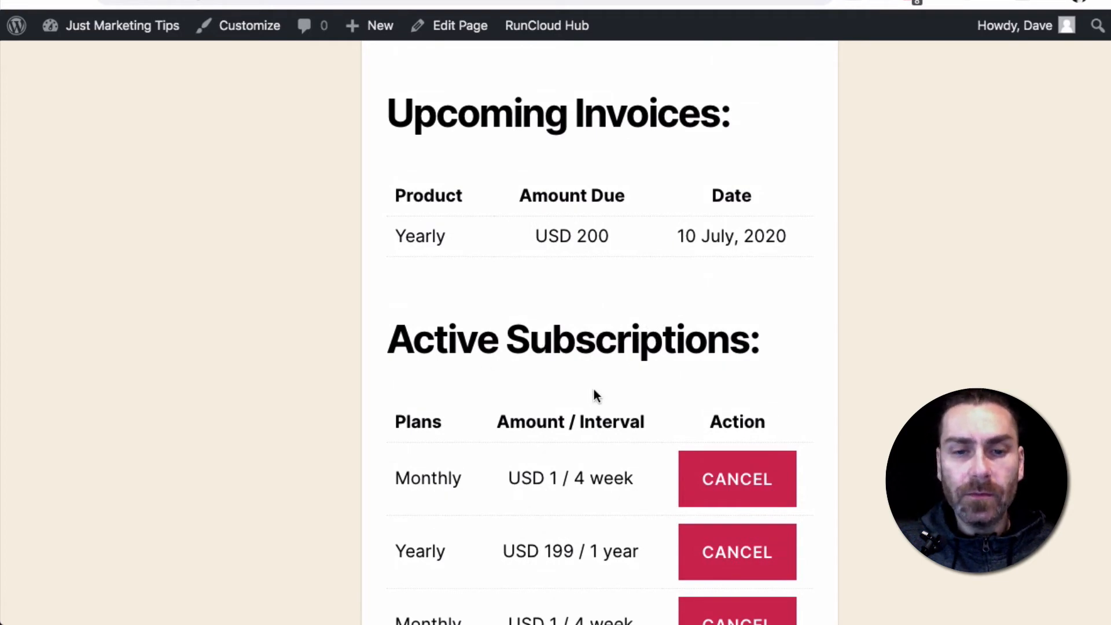
scroll(595, 392, down, 5)
scroll(596, 395, down, 2)
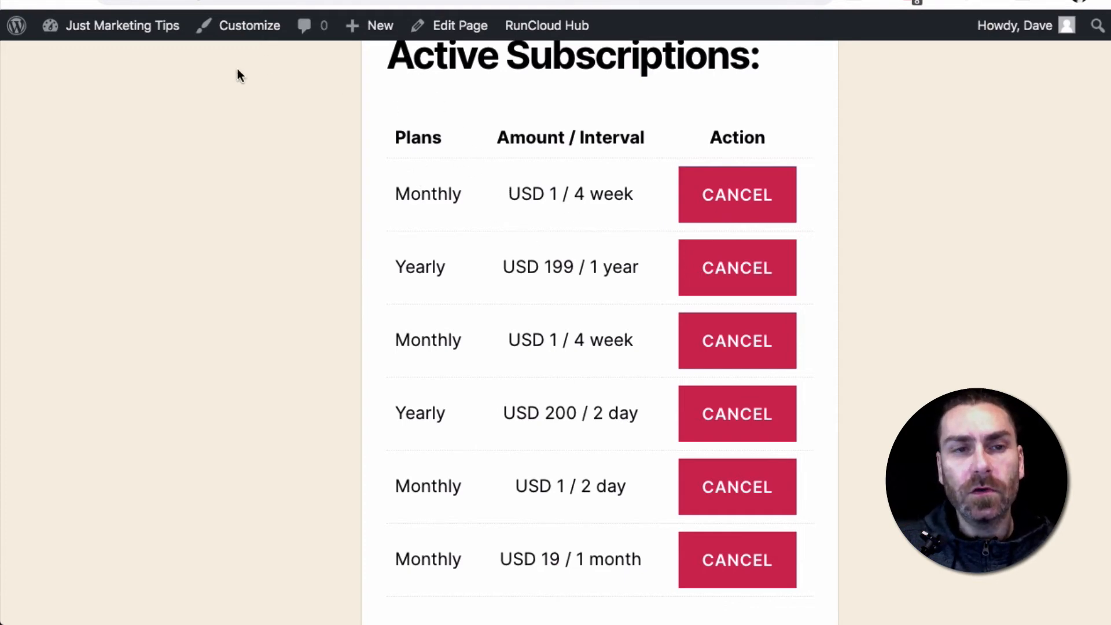
Return to the WordPress dashboard and activate the Astra theme in place of Twenty Twenty
mouse_move(122, 45)
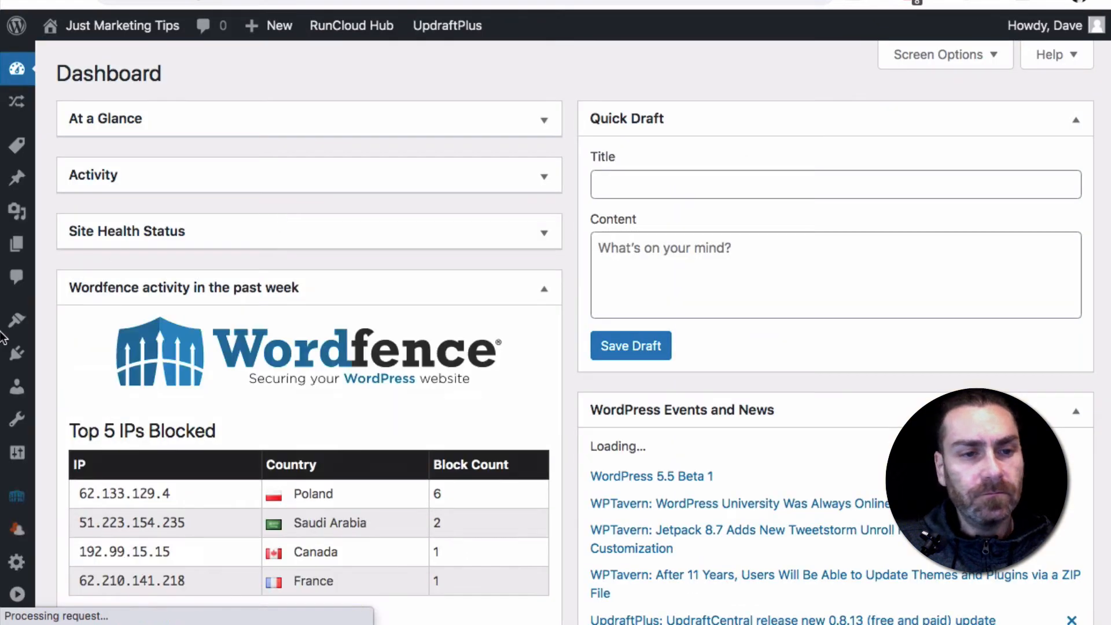
mouse_move(18, 360)
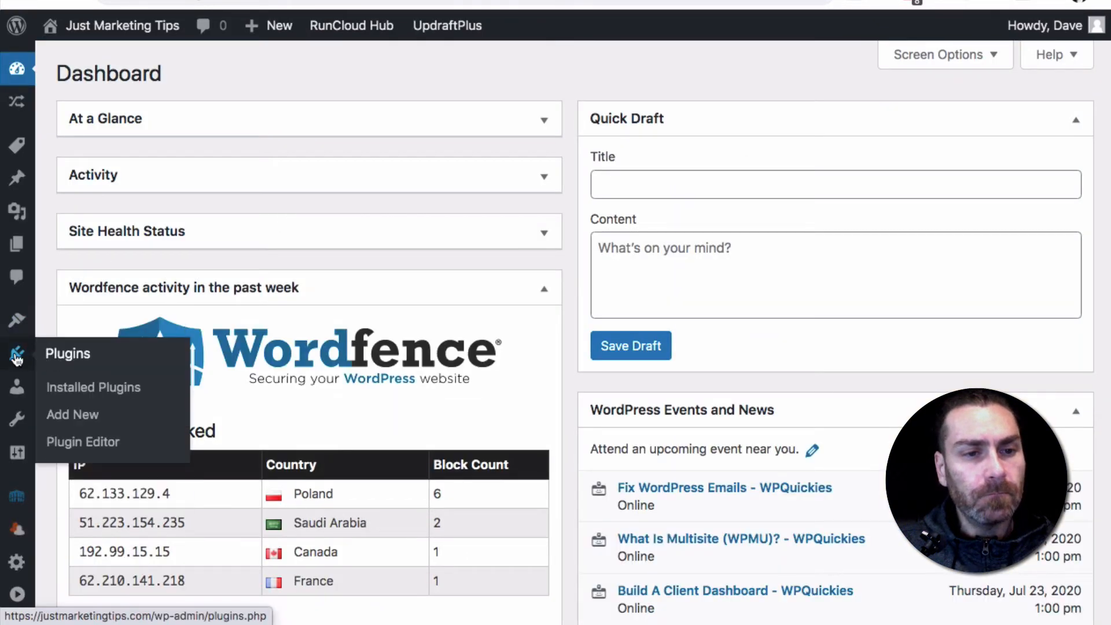
mouse_move(11, 327)
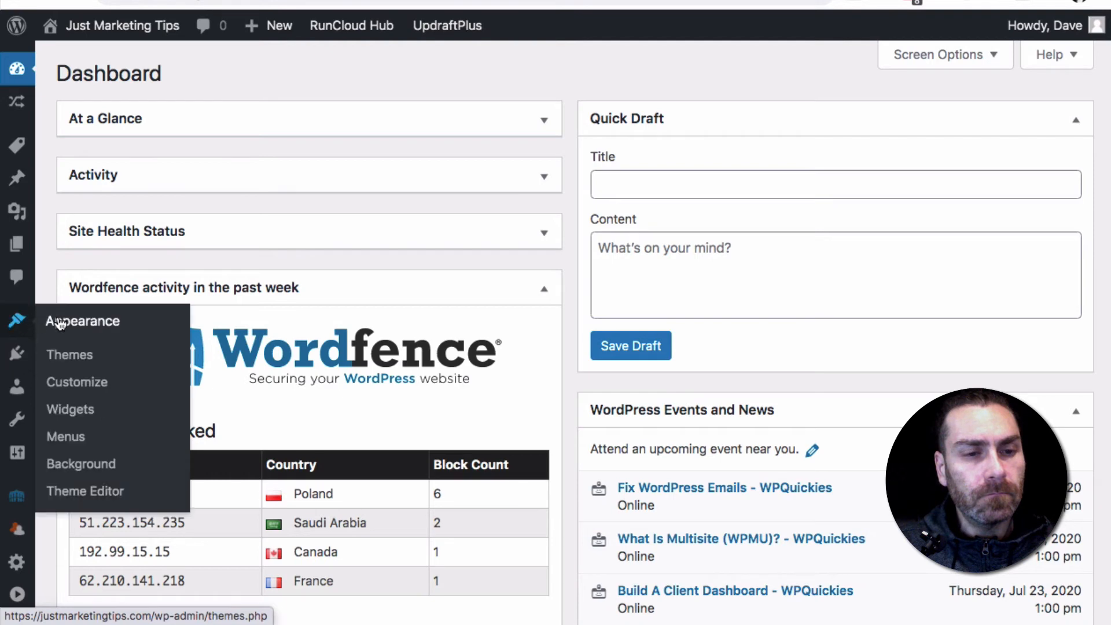
click(71, 357)
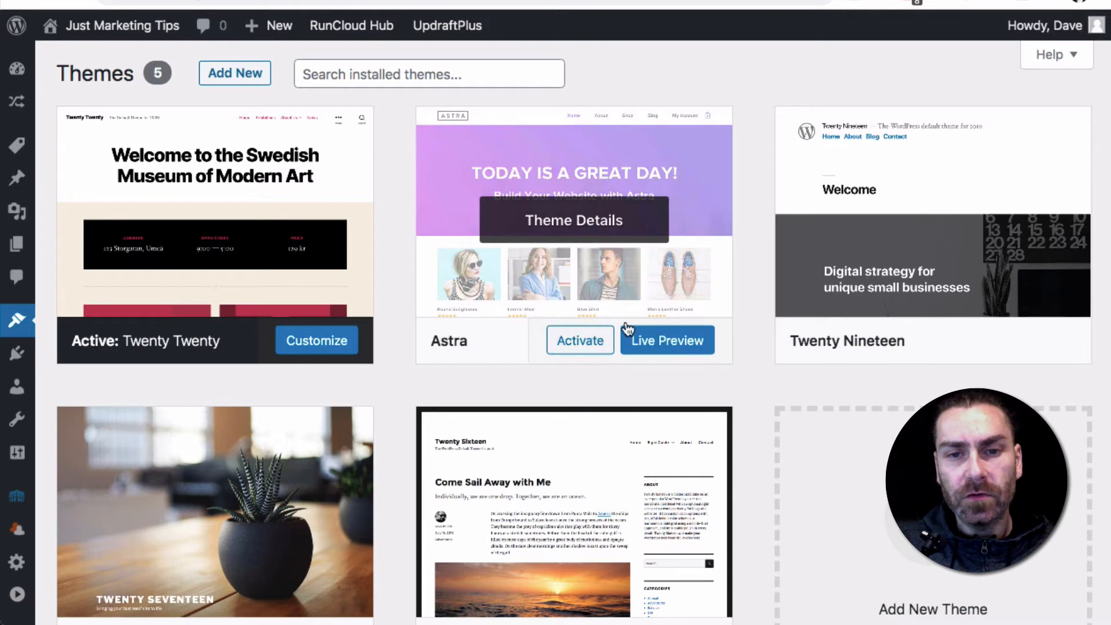
click(574, 341)
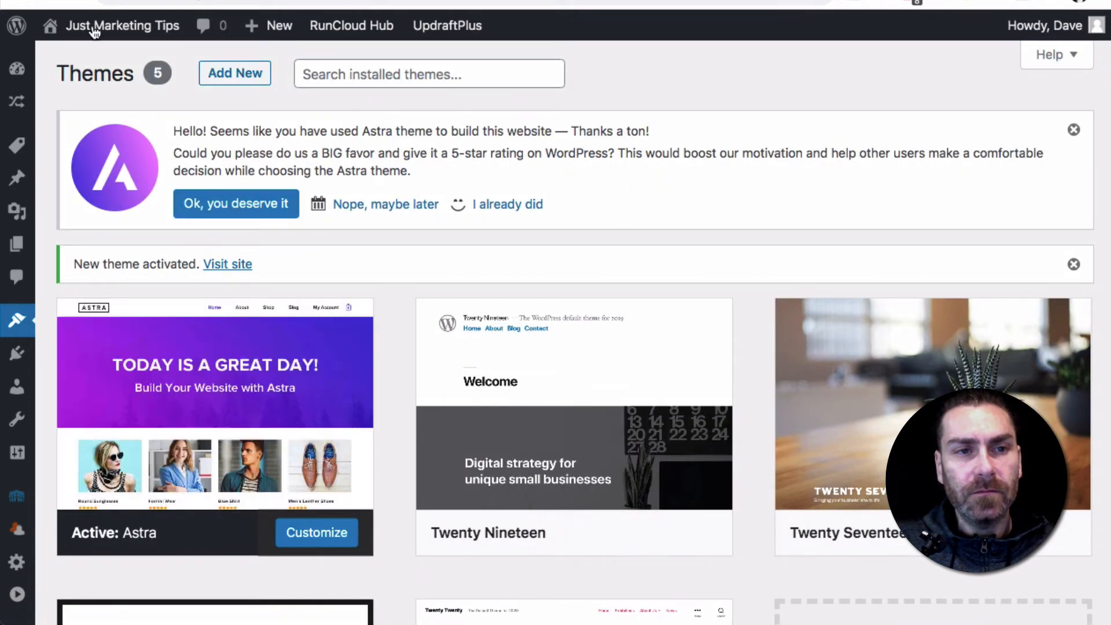
Visit the site's front page and check the Products and Members navigation menus under the Astra theme
mouse_move(92, 33)
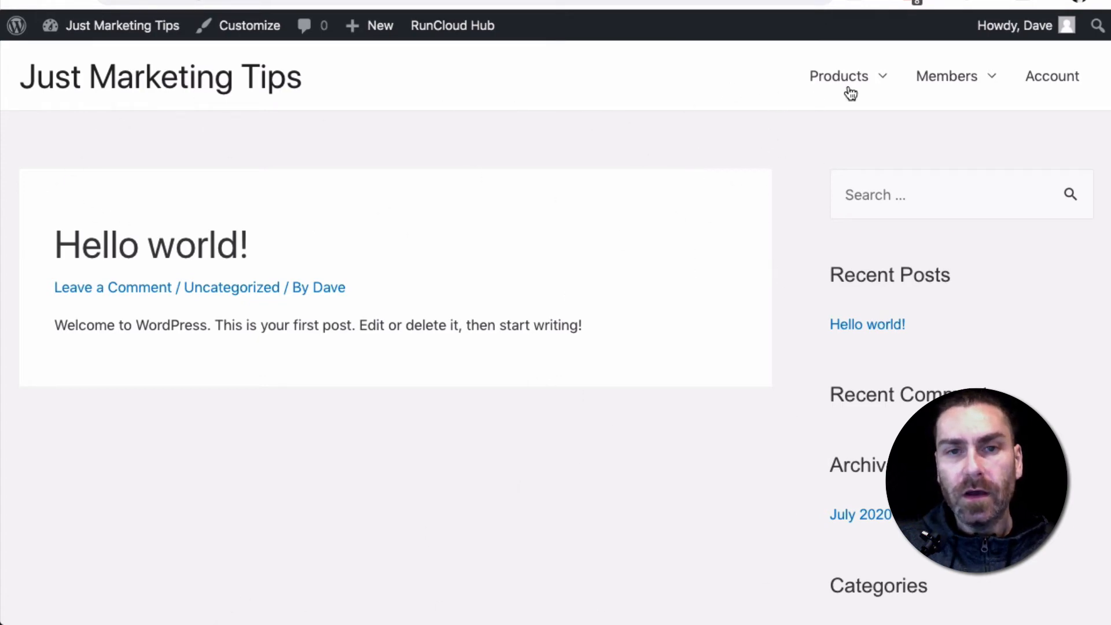
mouse_move(796, 88)
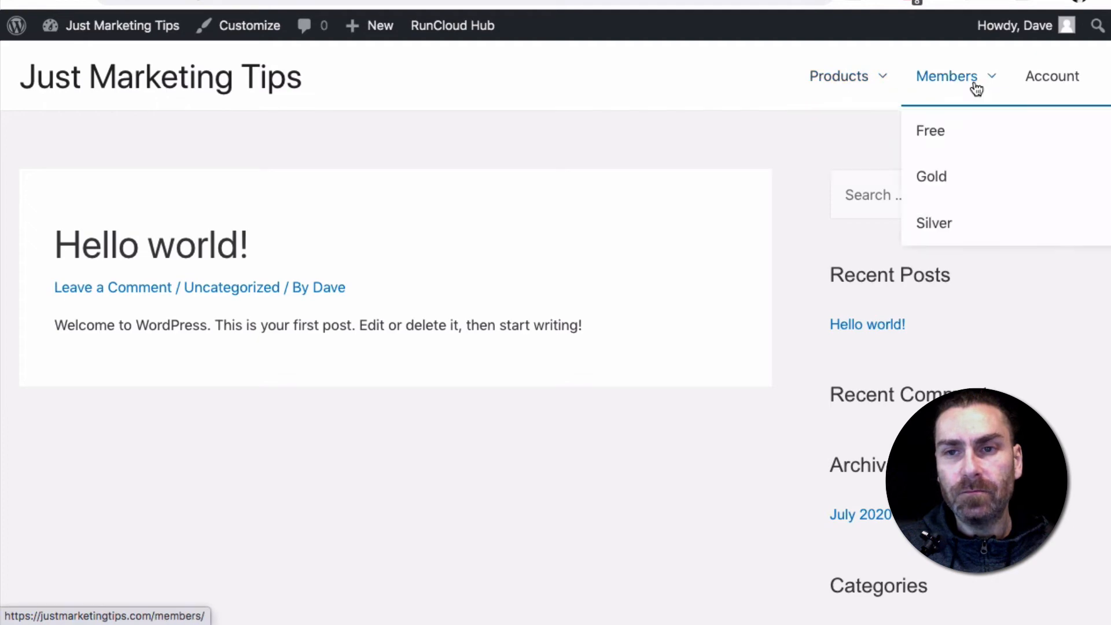
mouse_move(871, 82)
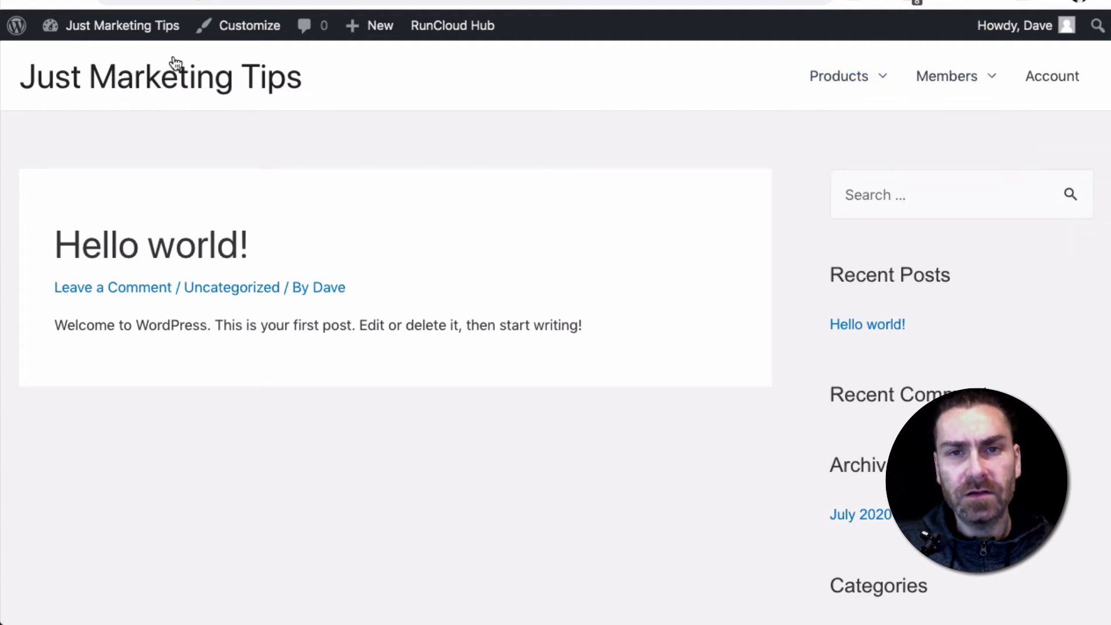
Open the Account page in the Astra theme and look over its products, invoices and subscriptions
click(1059, 81)
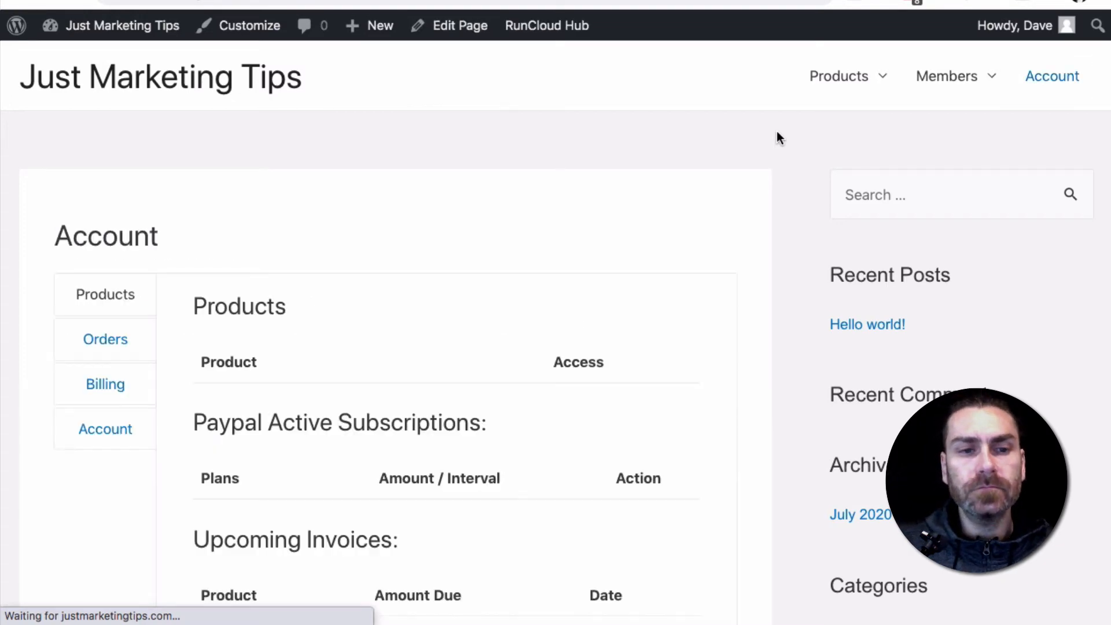
scroll(473, 217, down, 5)
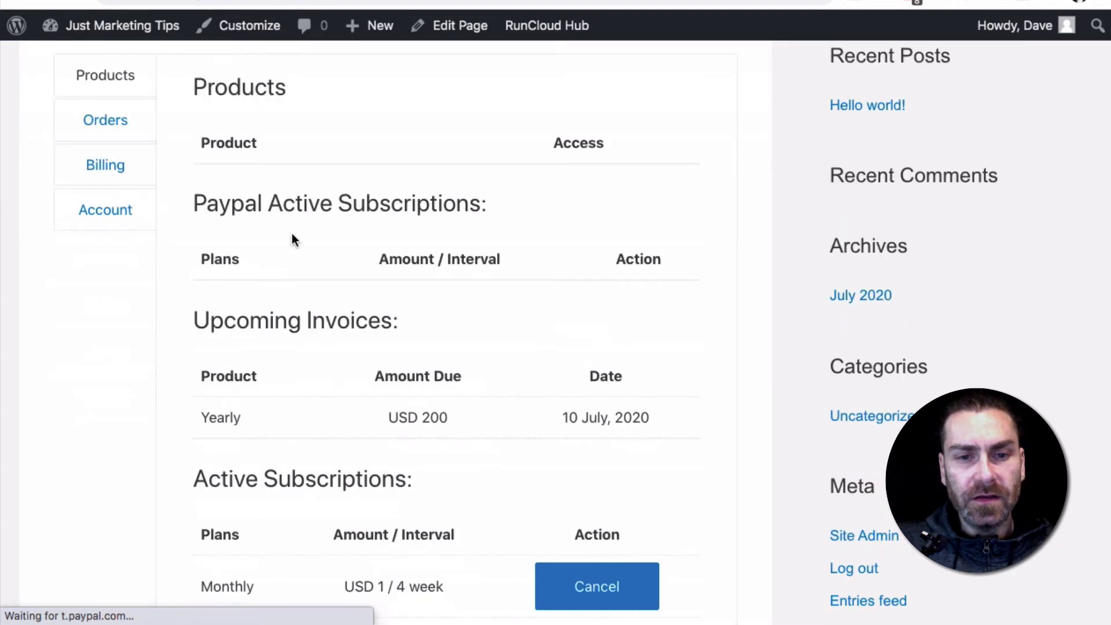
scroll(403, 476, down, 10)
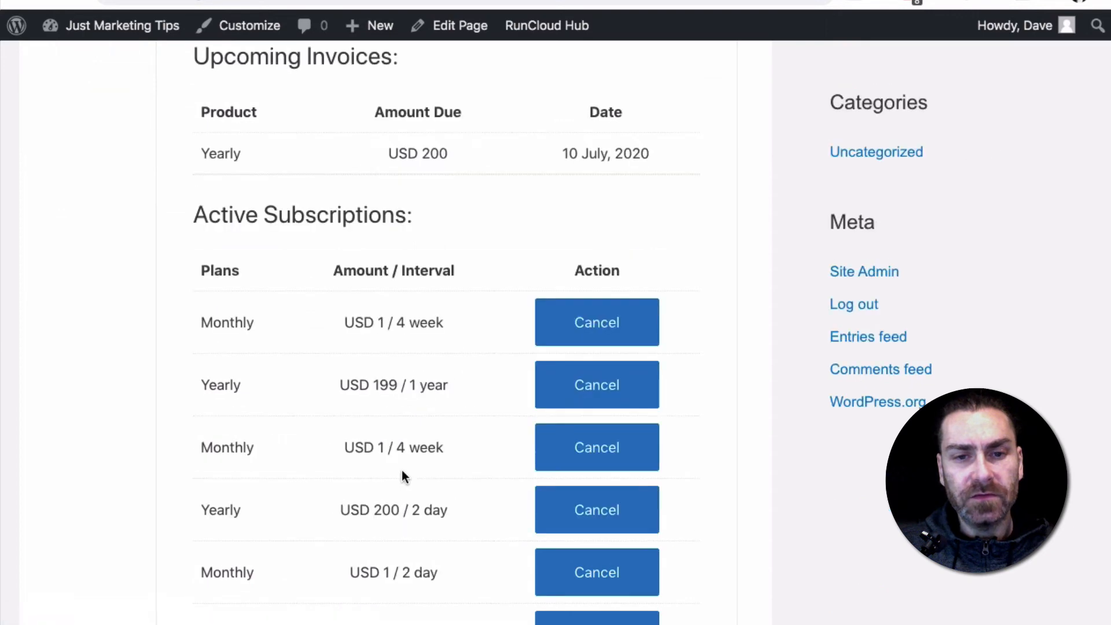
scroll(403, 476, up, 12)
scroll(401, 470, up, 3)
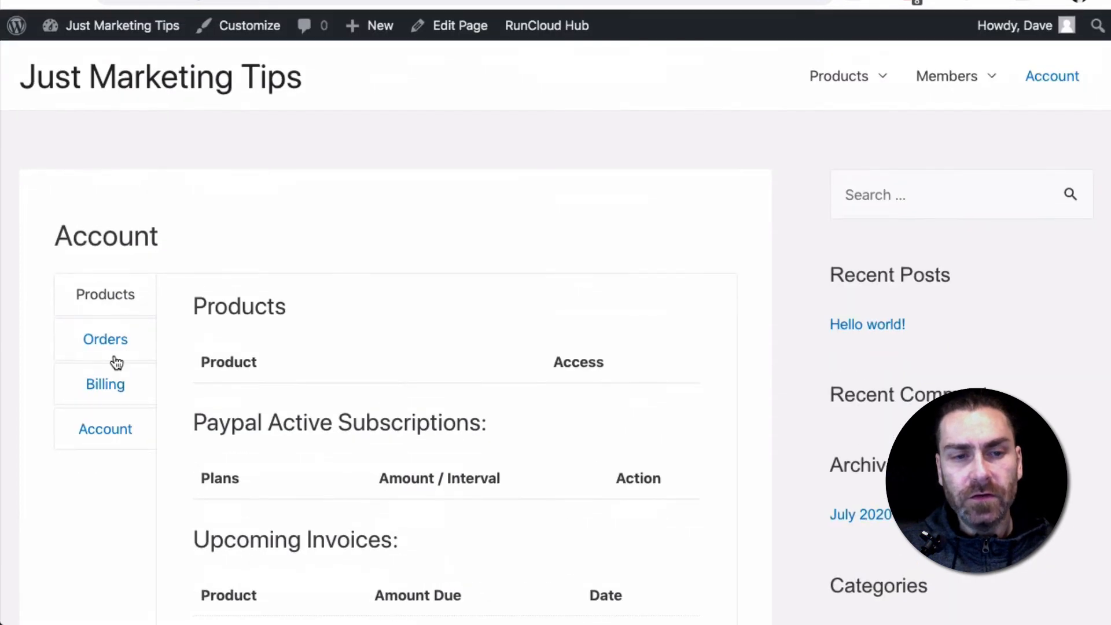
Look through the Orders, Billing and Account profile sections of the member's Account page
click(110, 346)
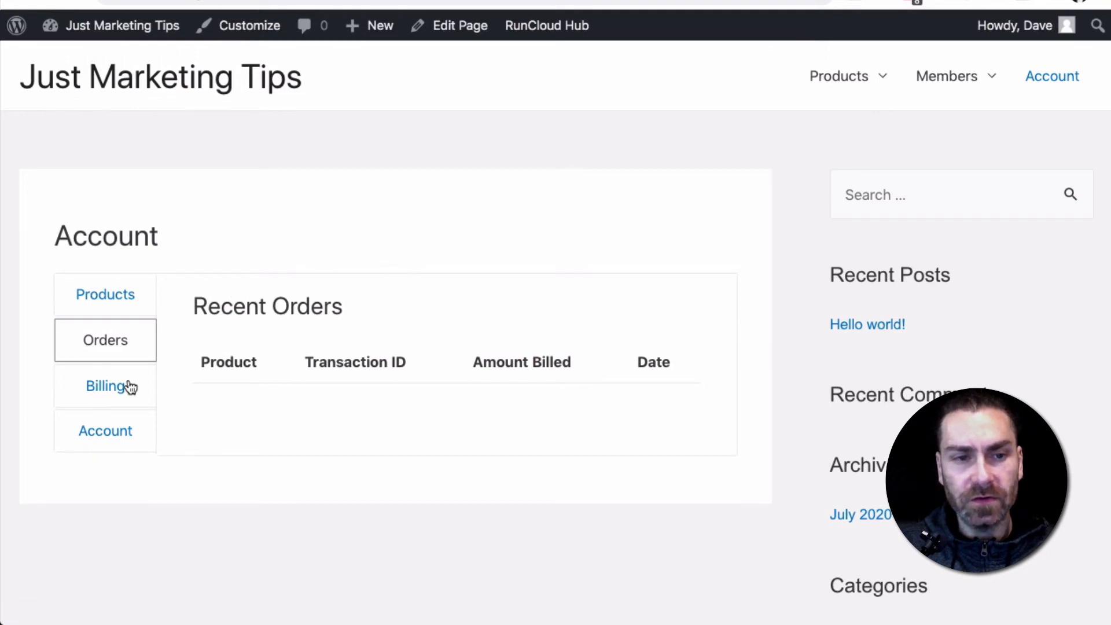
click(105, 393)
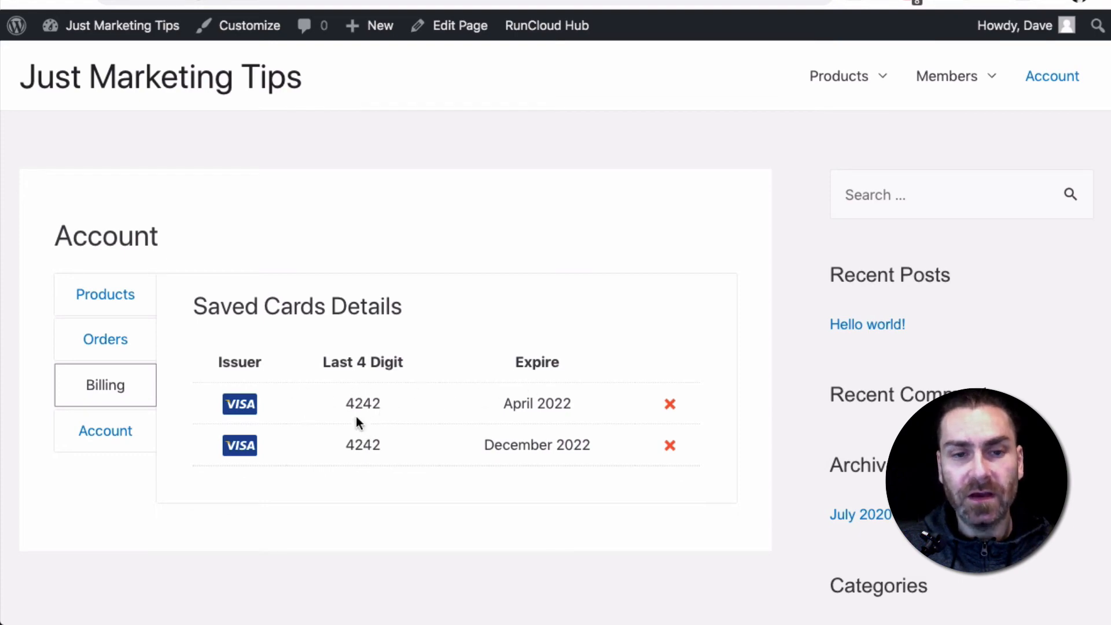
click(110, 432)
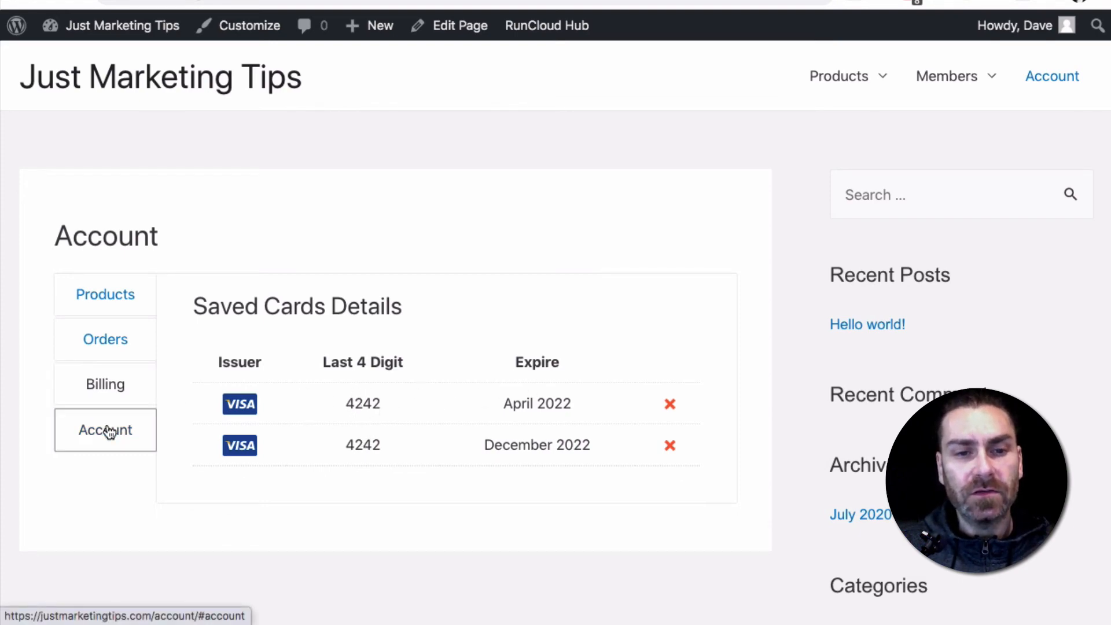
scroll(320, 388, down, 5)
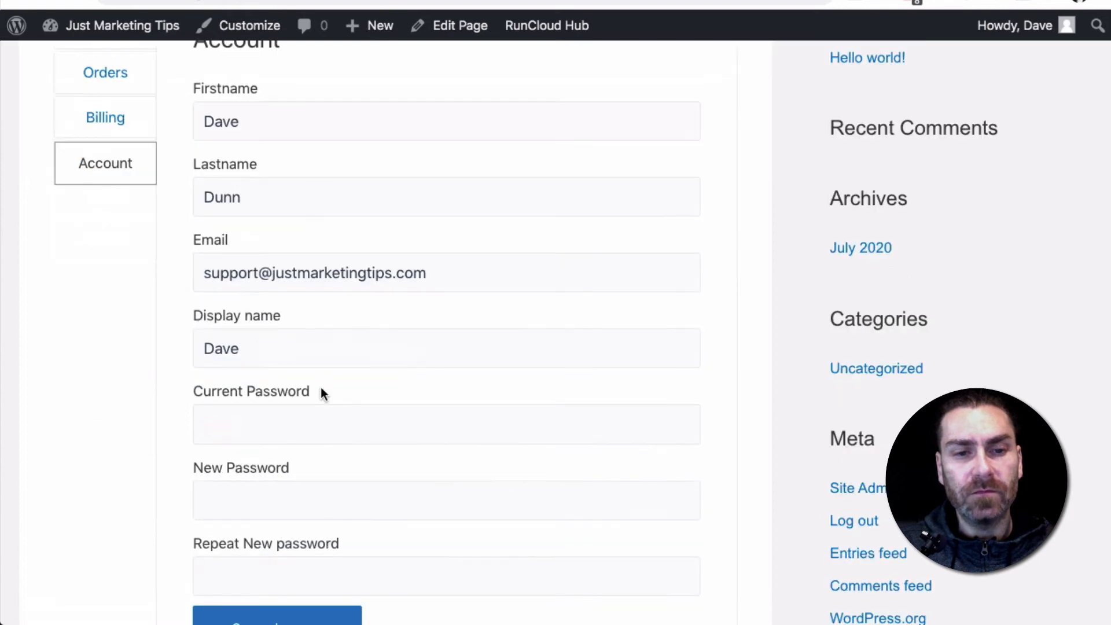
scroll(320, 387, down, 5)
scroll(321, 387, up, 10)
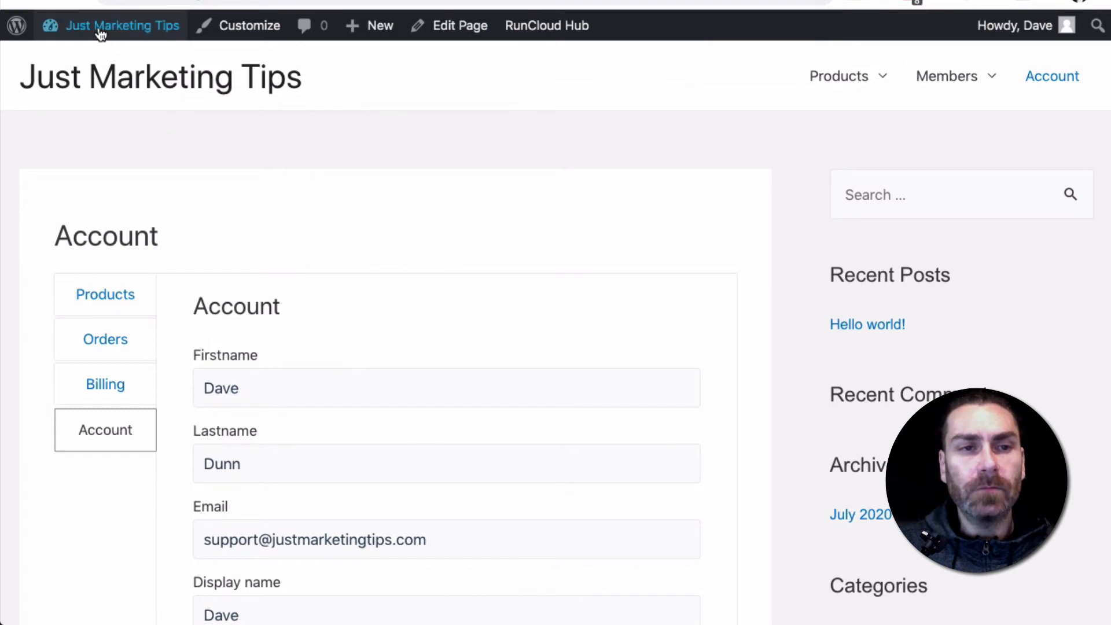
Go back to Fast Member Quick Start, dismiss the Astra rating notice and open the Silver product for editing
mouse_move(99, 33)
click(133, 63)
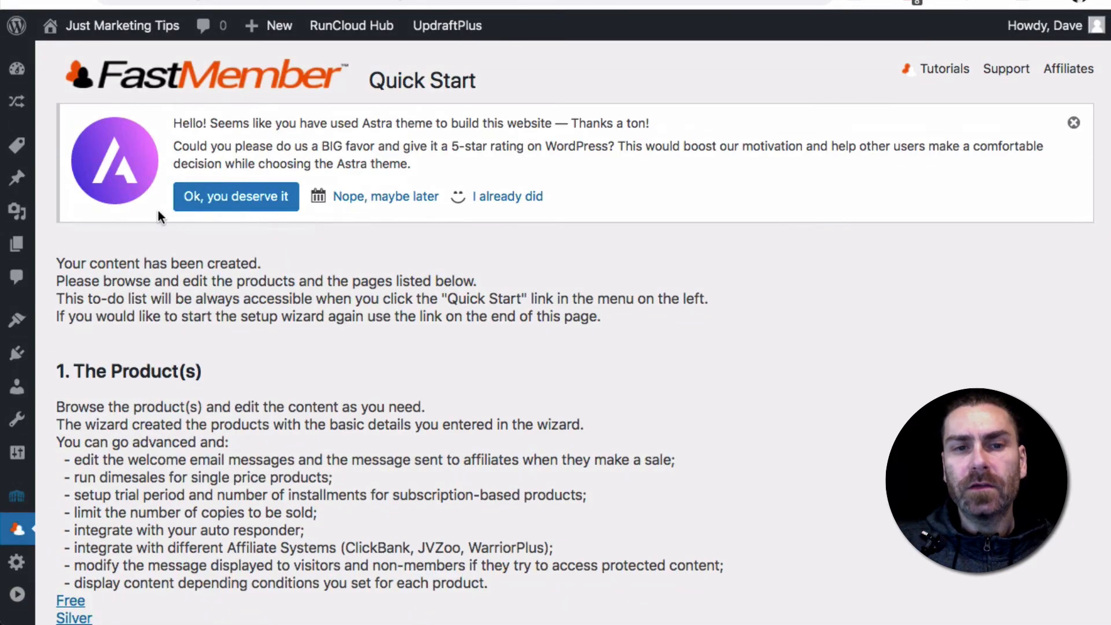
click(1073, 122)
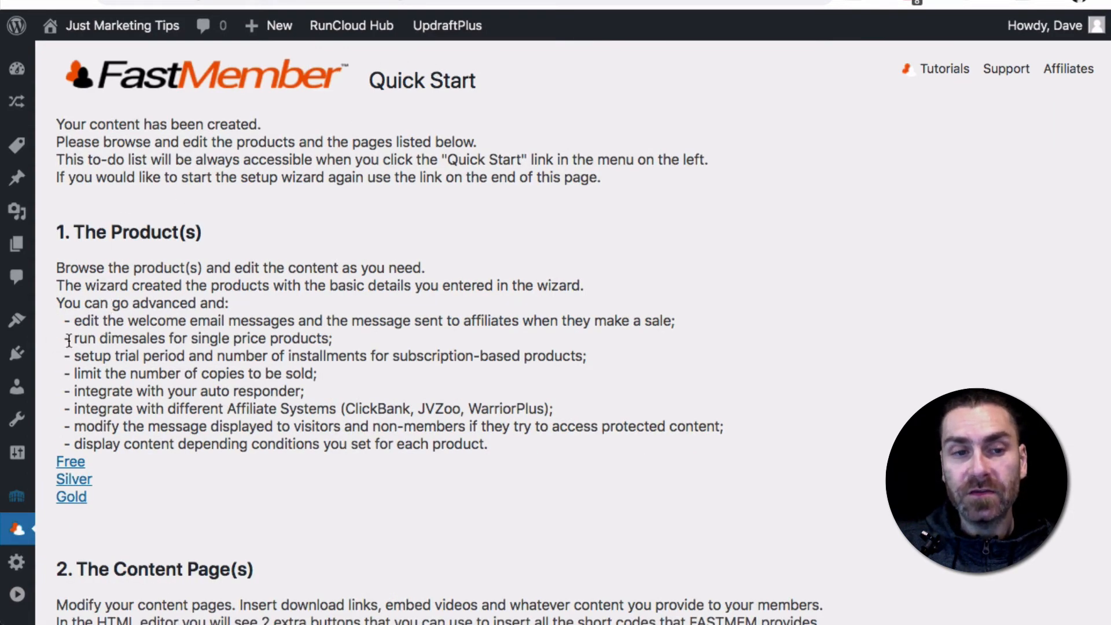
click(71, 483)
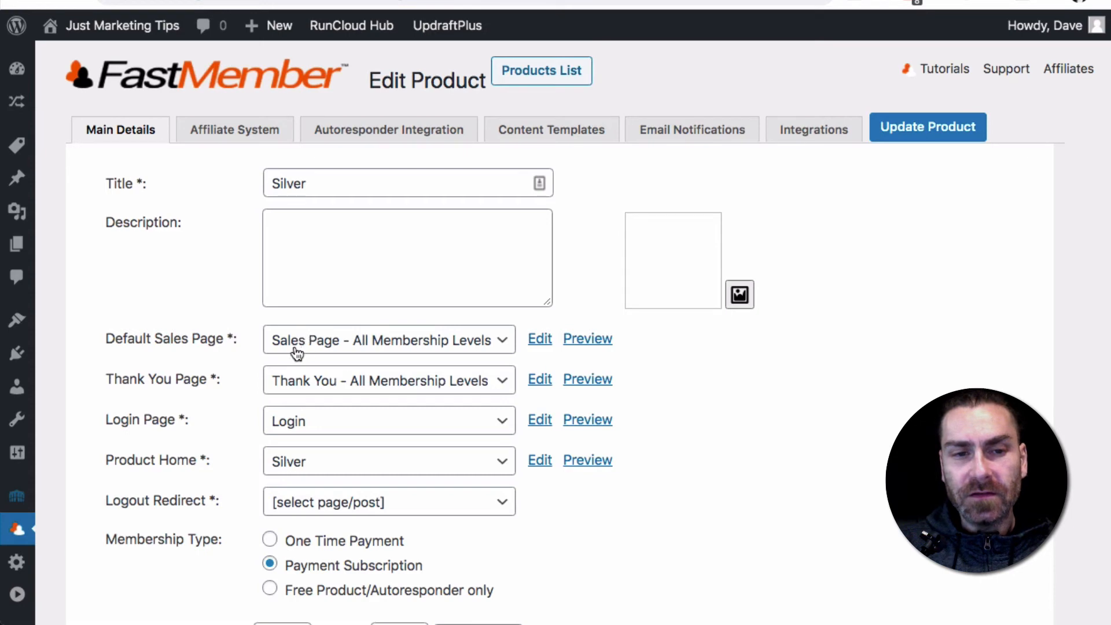
Set the Silver product's Default Sales Page to the [Custom URL] option, leaving the URL blank
click(383, 345)
key(Escape)
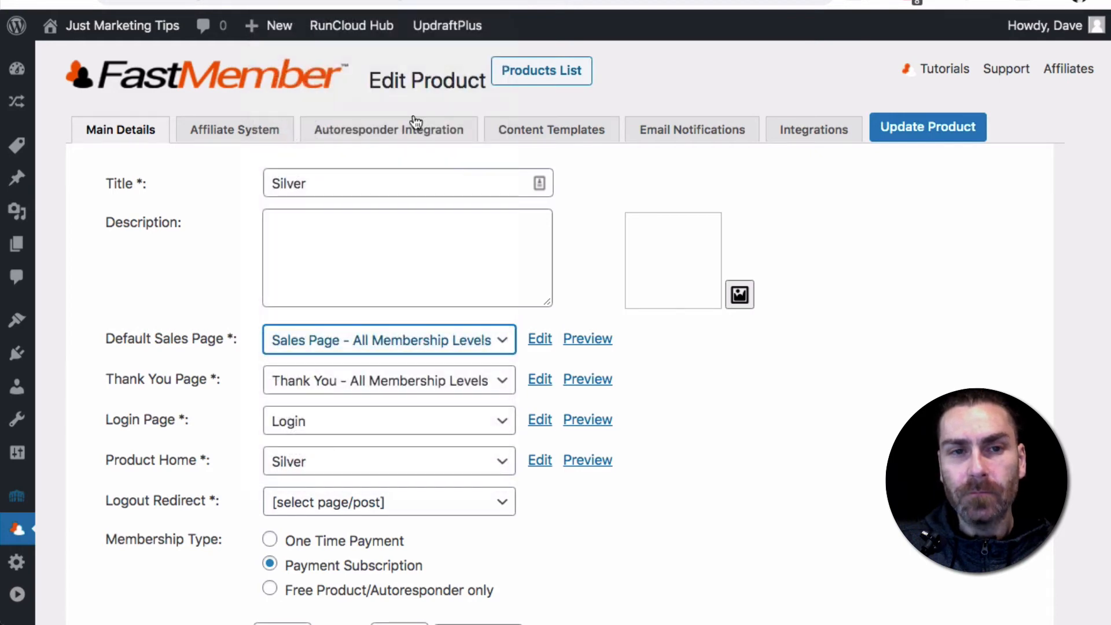
click(355, 339)
click(325, 25)
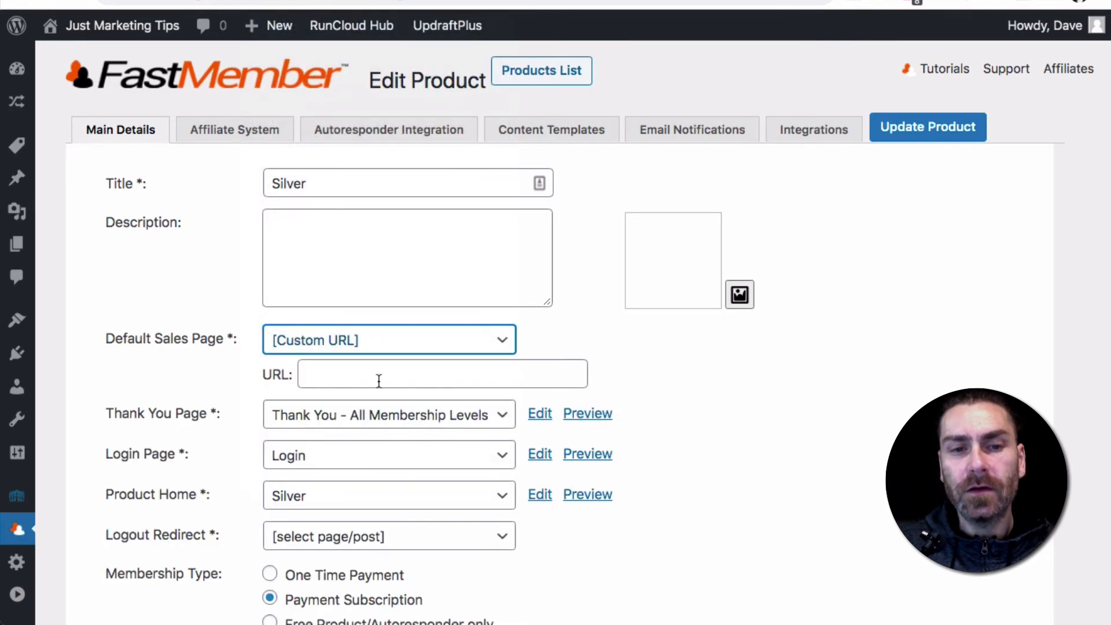
click(390, 342)
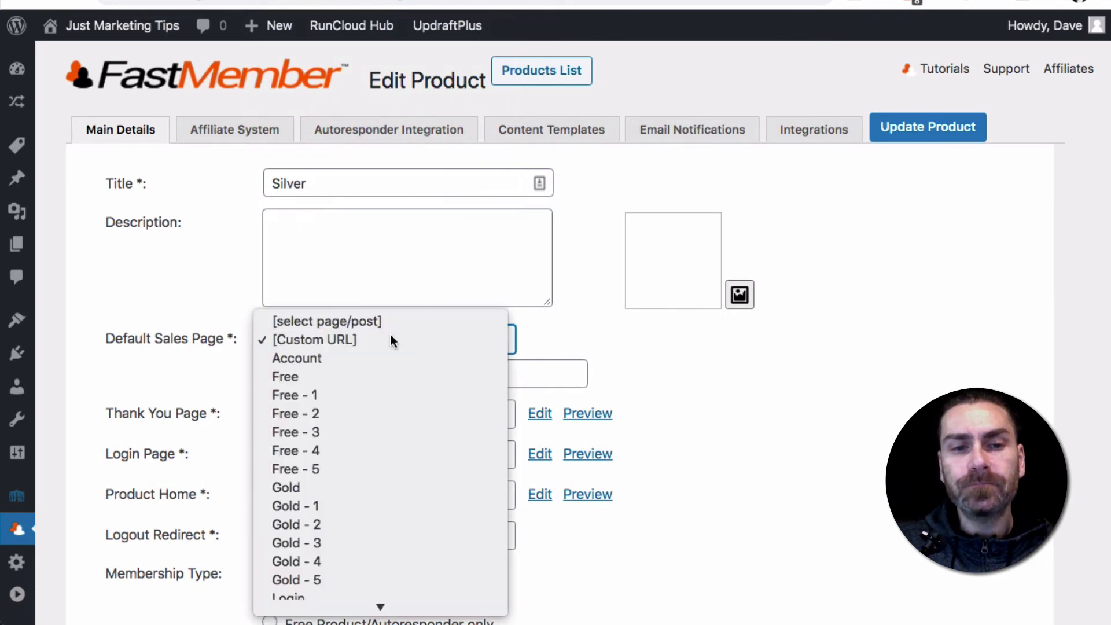
click(390, 335)
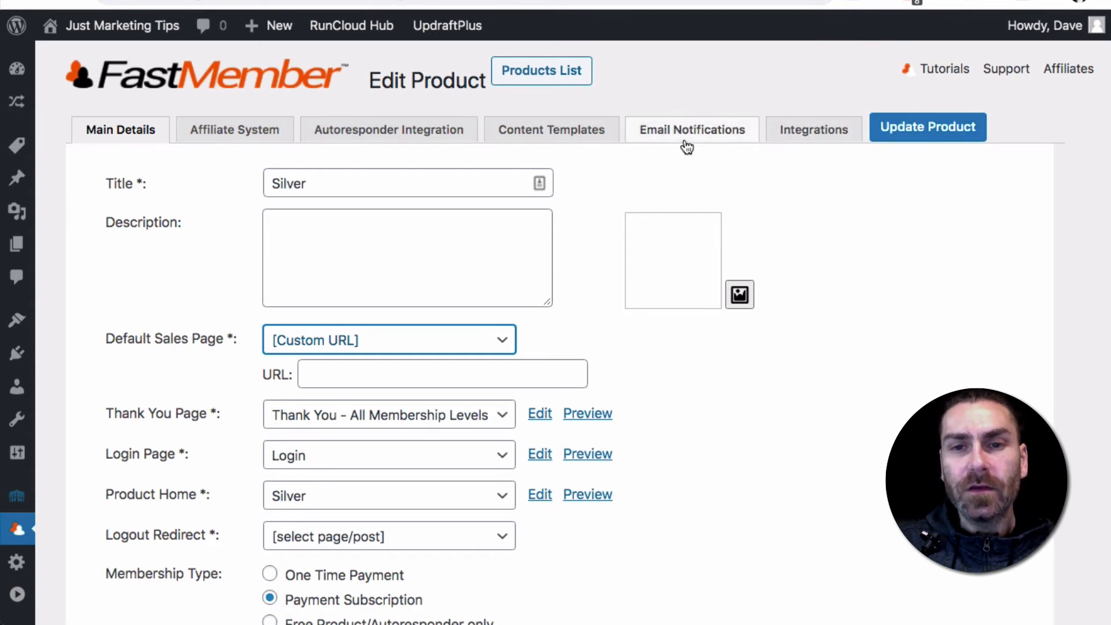
Open the Silver product's ClickFunnels integration settings and examine the webhook URL and the ClickFunnels Product ID field
click(816, 136)
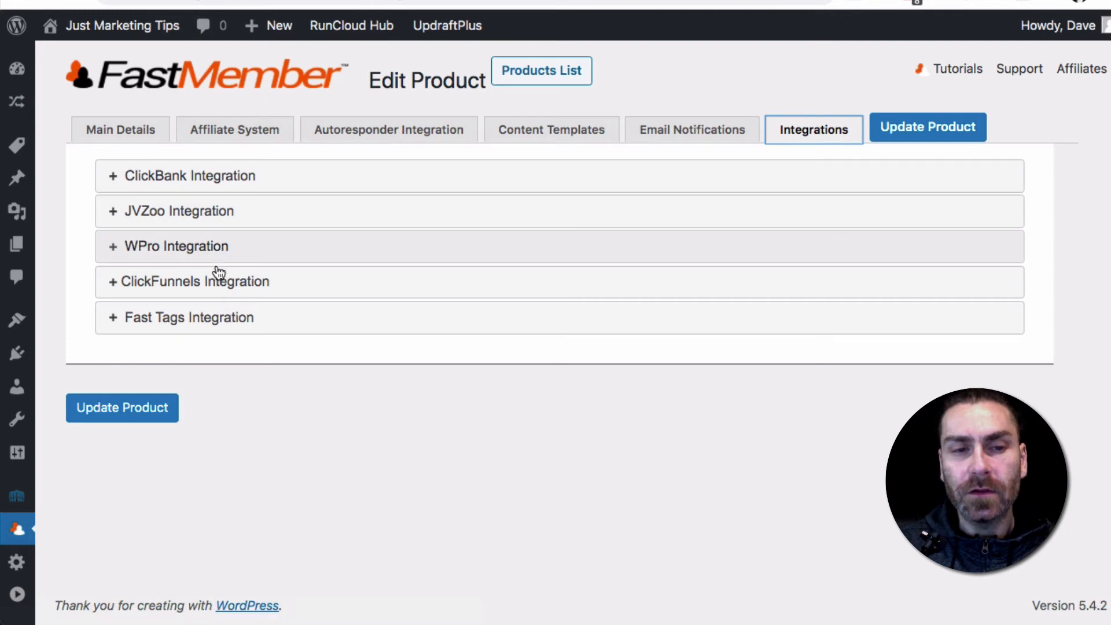
click(180, 287)
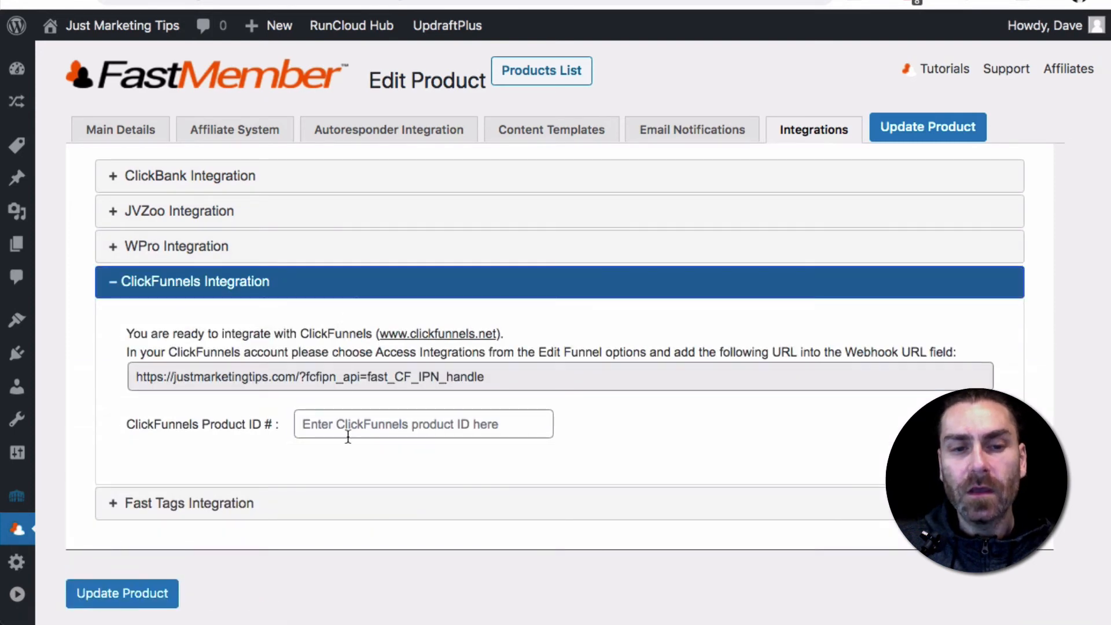
triple_click(429, 377)
key(ctrl+c)
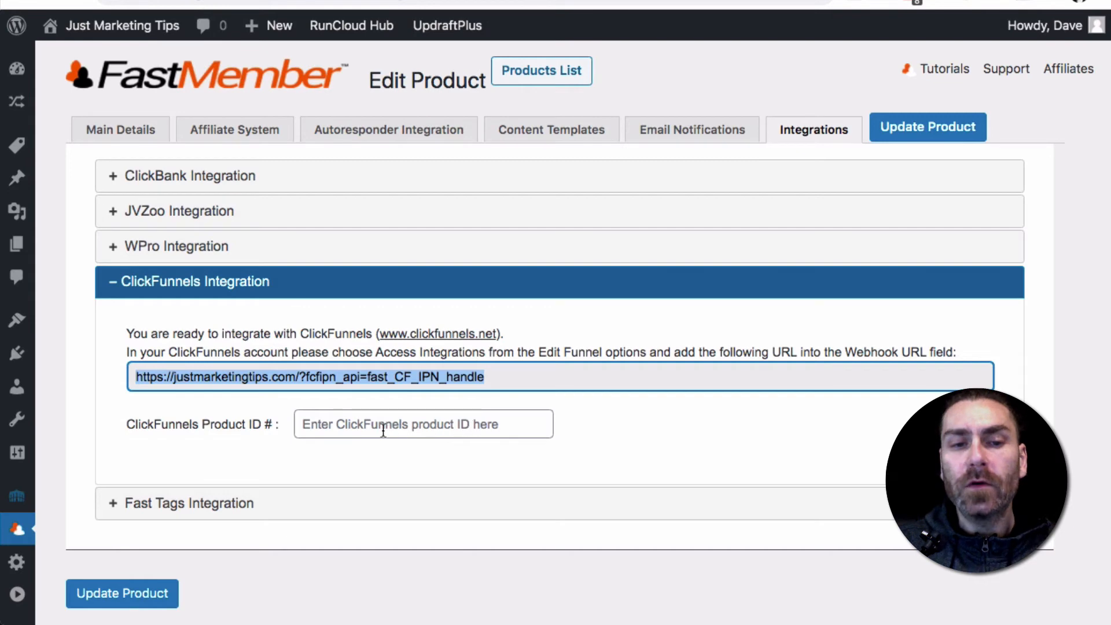
click(402, 427)
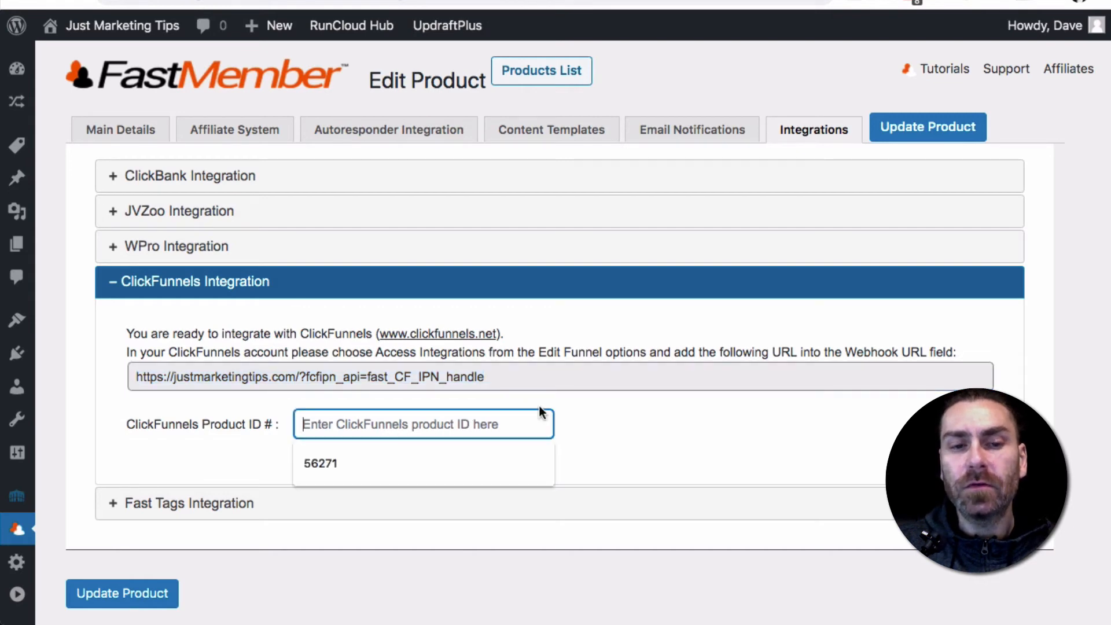
click(646, 392)
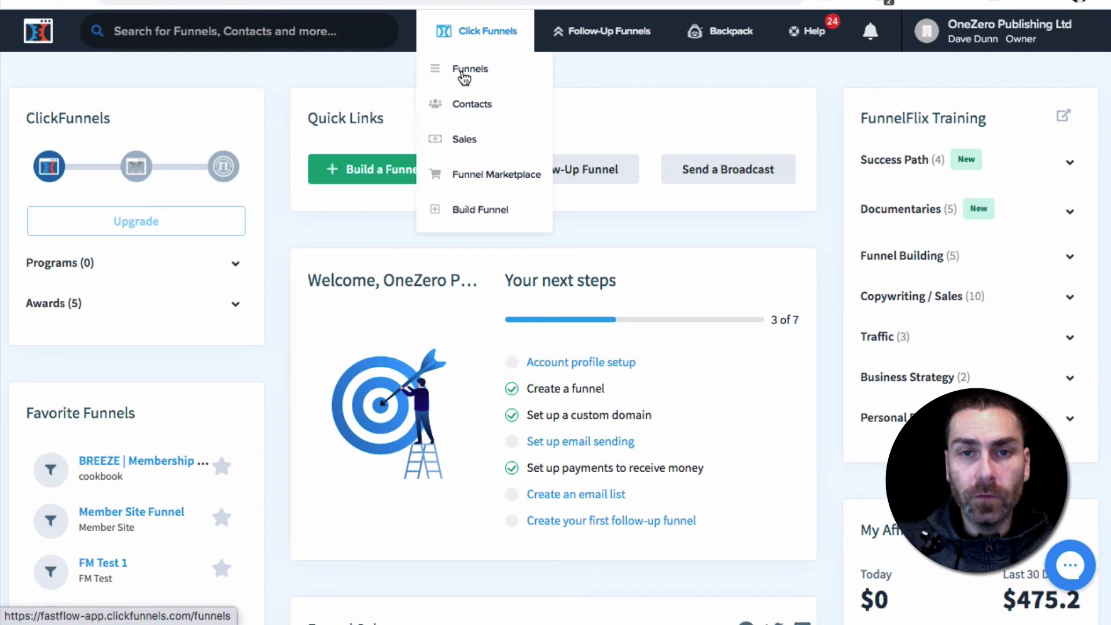
In ClickFunnels, open the BREEZE | Membership Funnel and show the products of its VSL order step
click(464, 72)
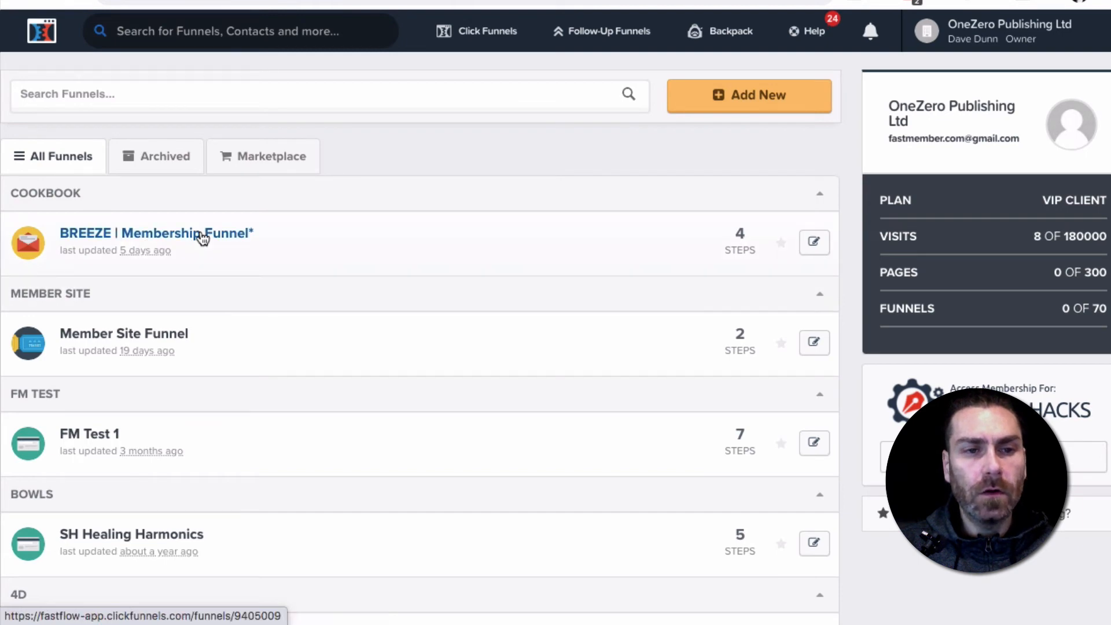
click(201, 234)
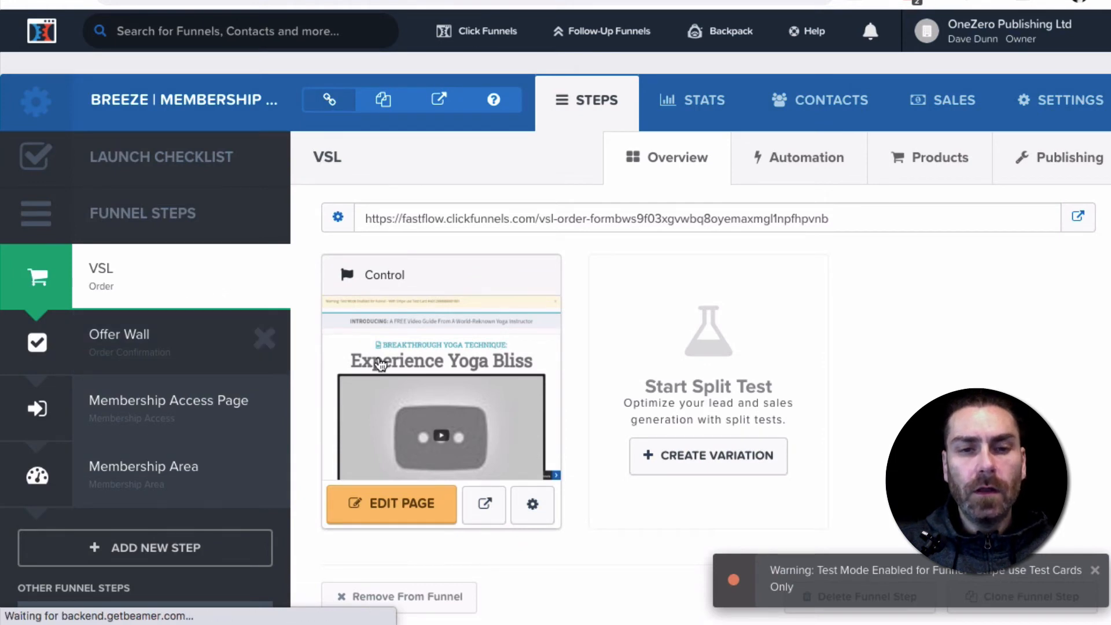
scroll(485, 335, down, 1)
scroll(485, 334, down, 3)
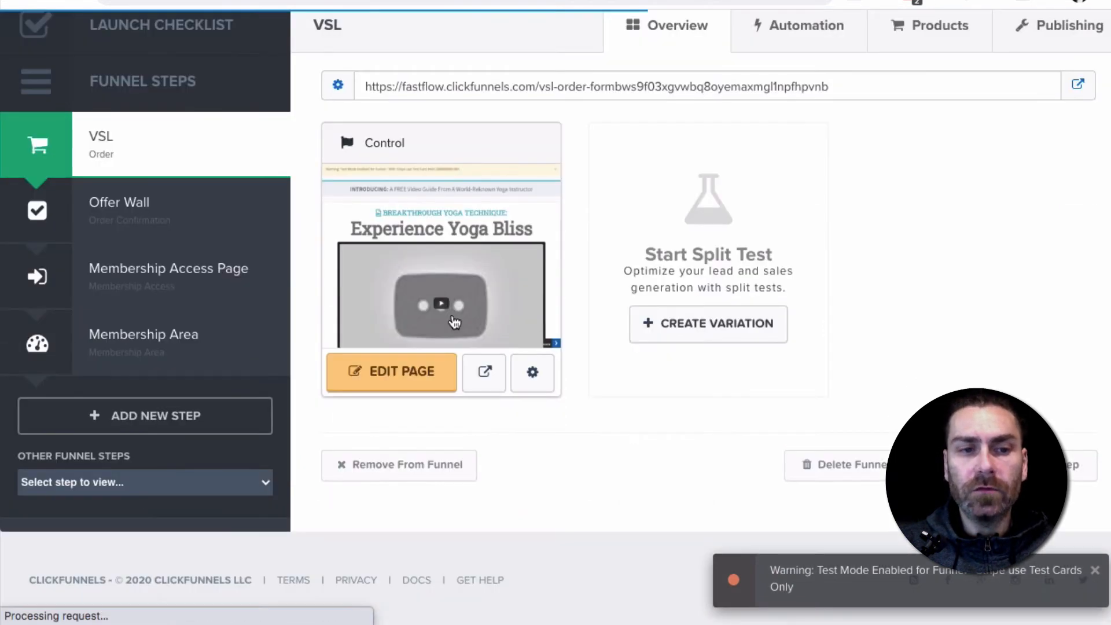
scroll(445, 320, up, 4)
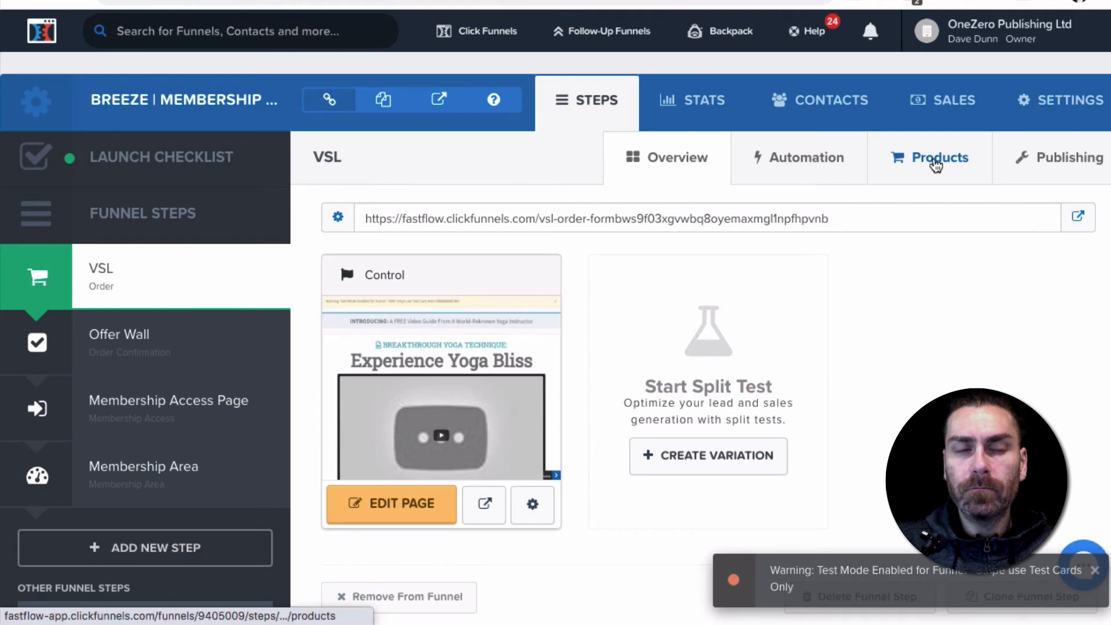
click(936, 165)
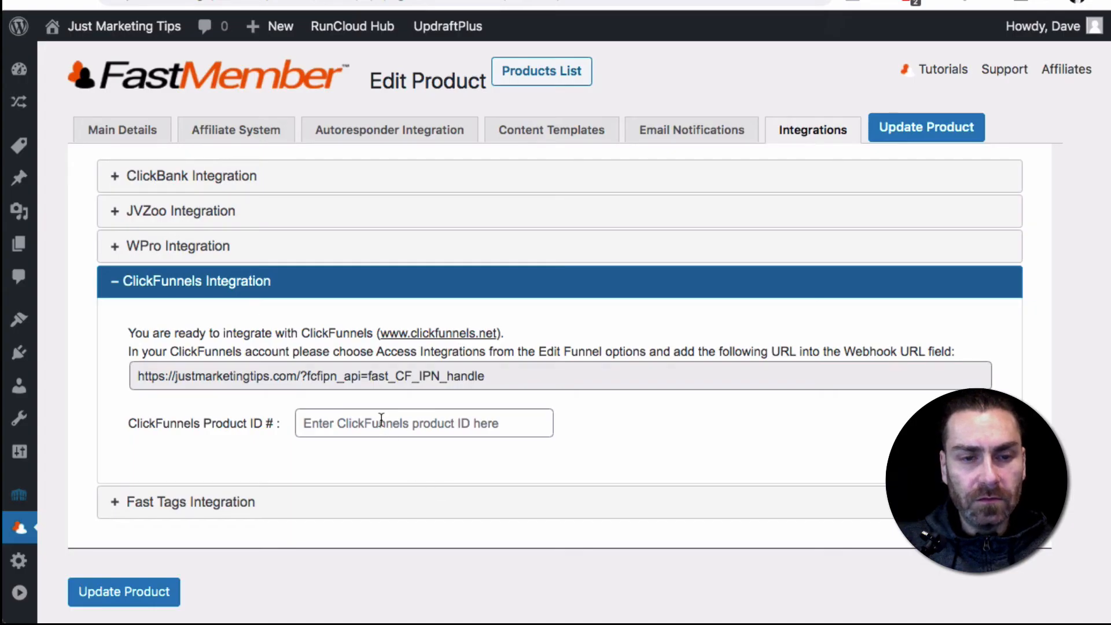
In Fast Member, set the Silver product's ClickFunnels Product ID to 2889656, copy the webhook URL and update the product
click(382, 418)
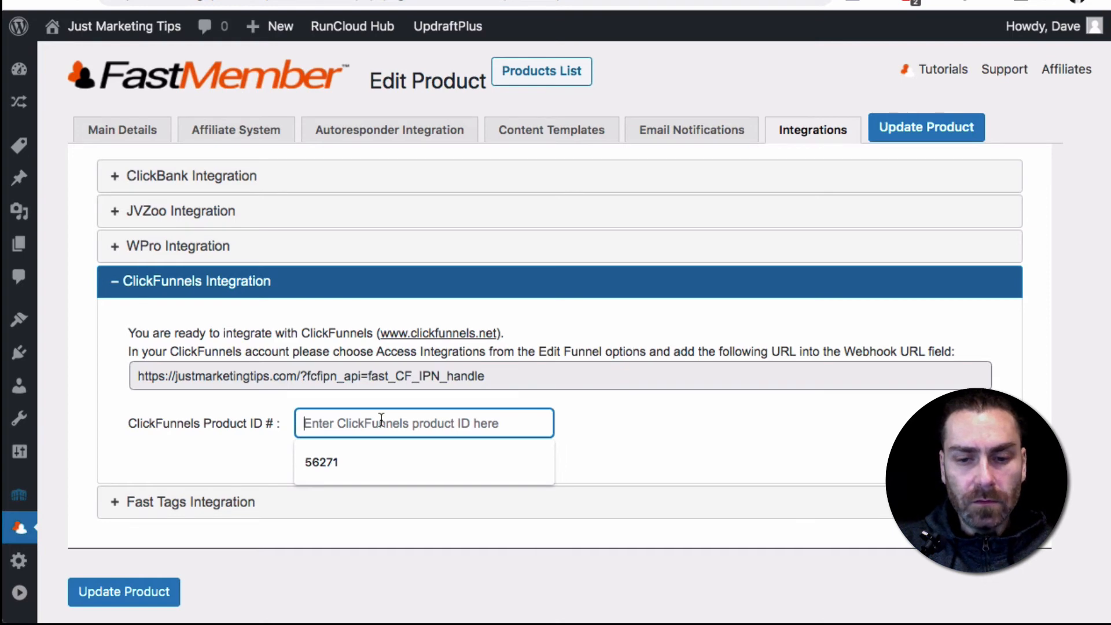
text(2889656)
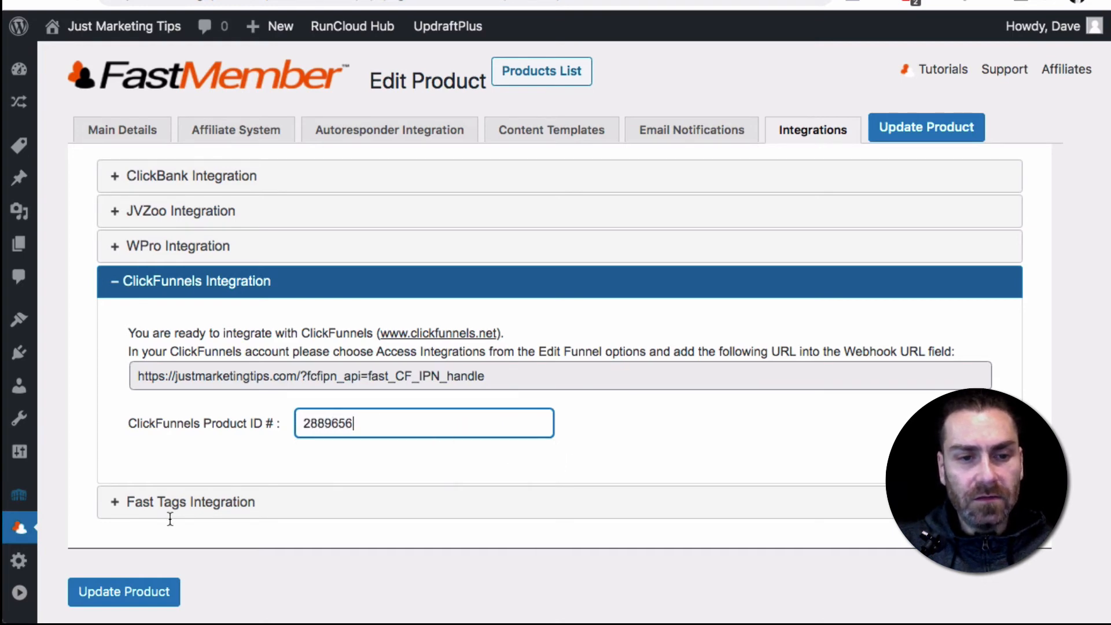
click(311, 377)
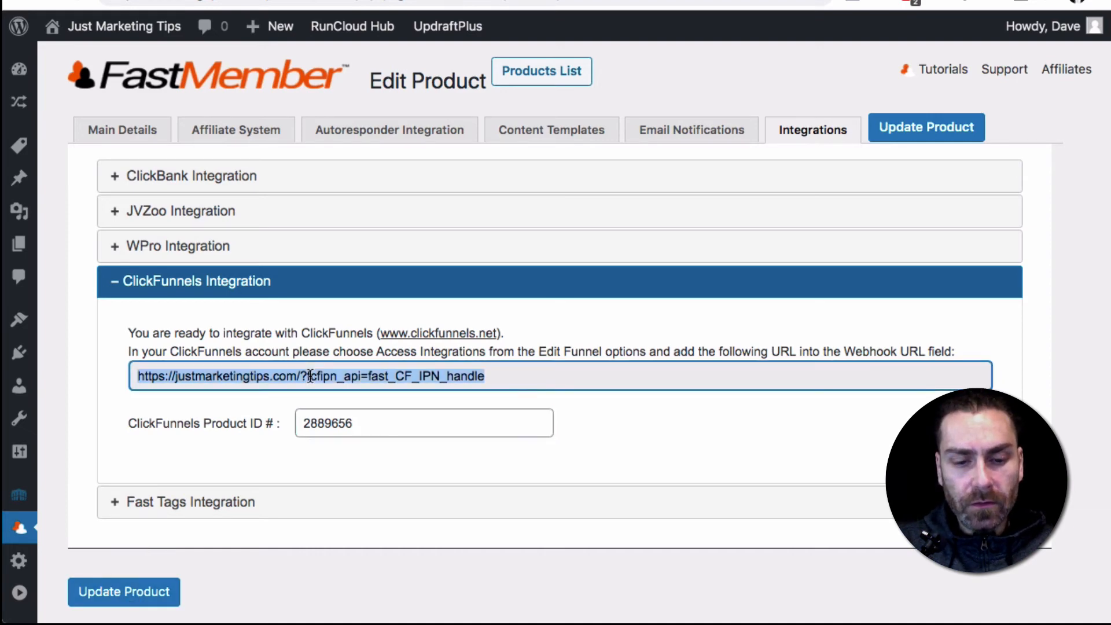
click(130, 595)
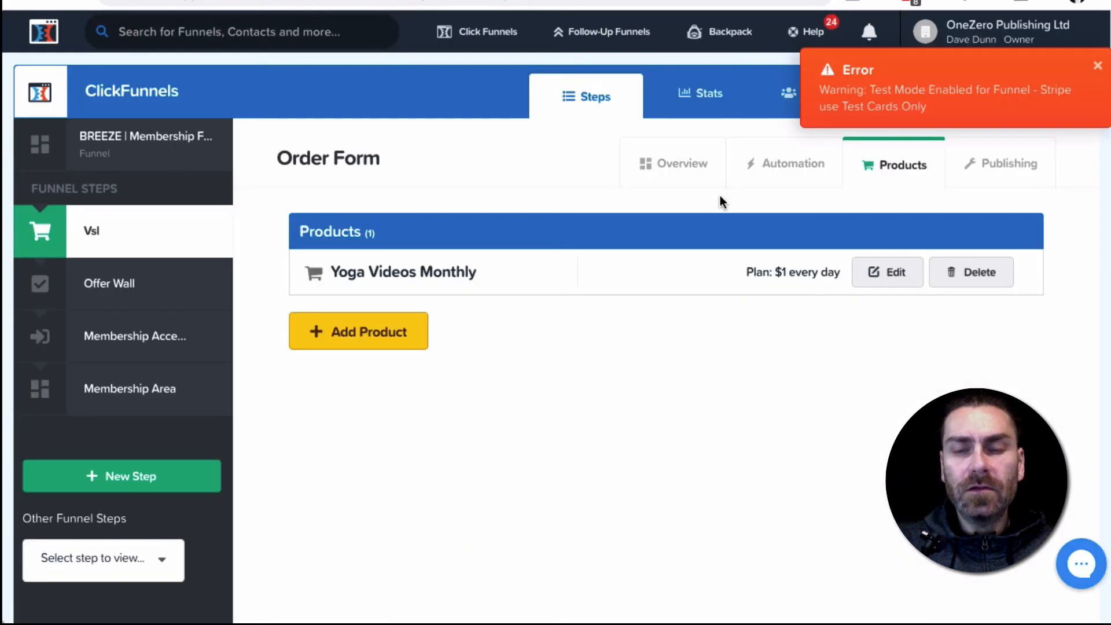
Back in ClickFunnels, dismiss the test mode warning and open the webhook management page from the BREEZE funnel's settings
click(1097, 66)
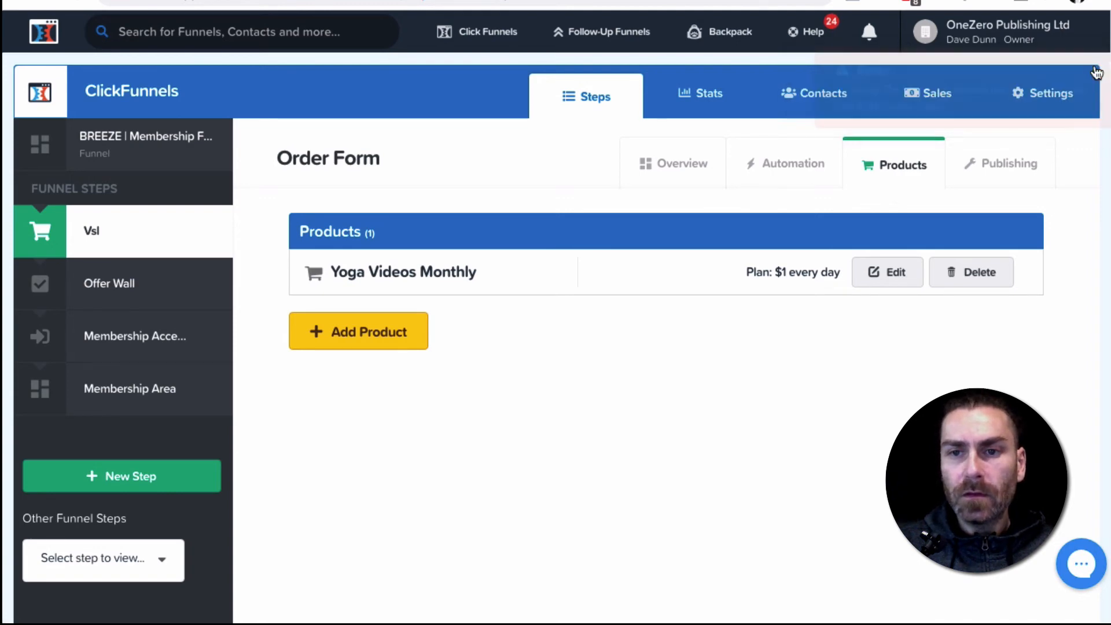
click(1043, 96)
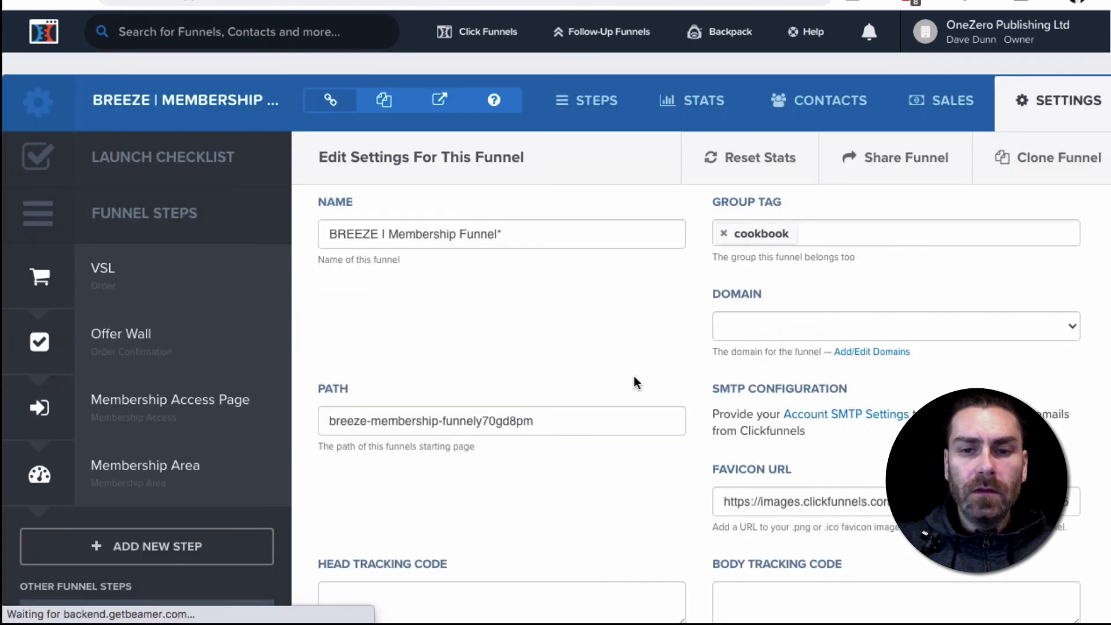
scroll(636, 380, down, 5)
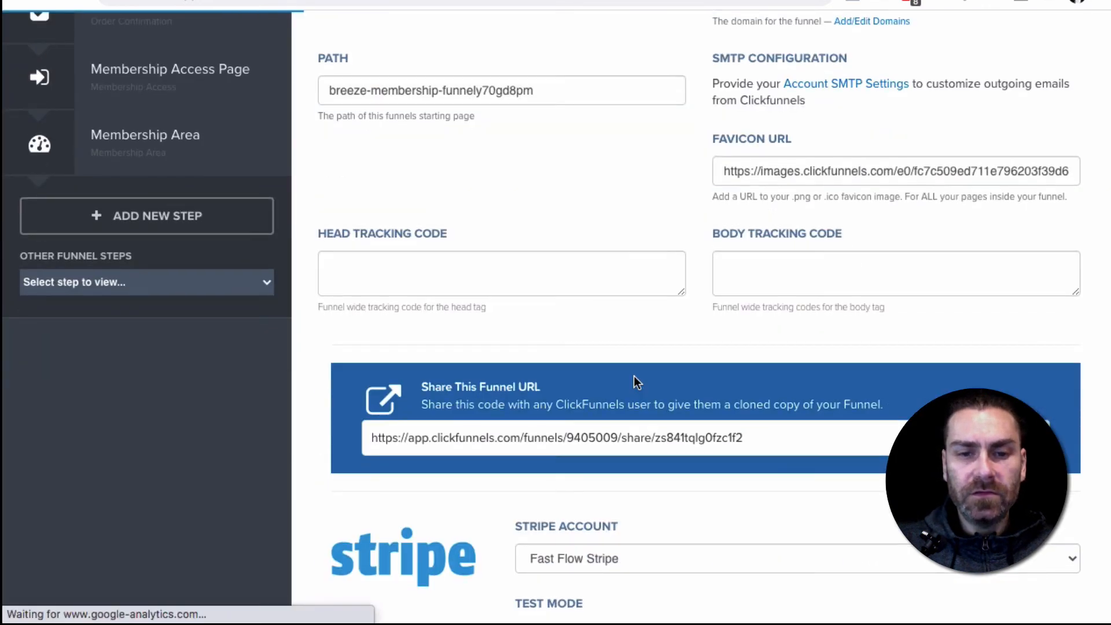
scroll(587, 370, down, 4)
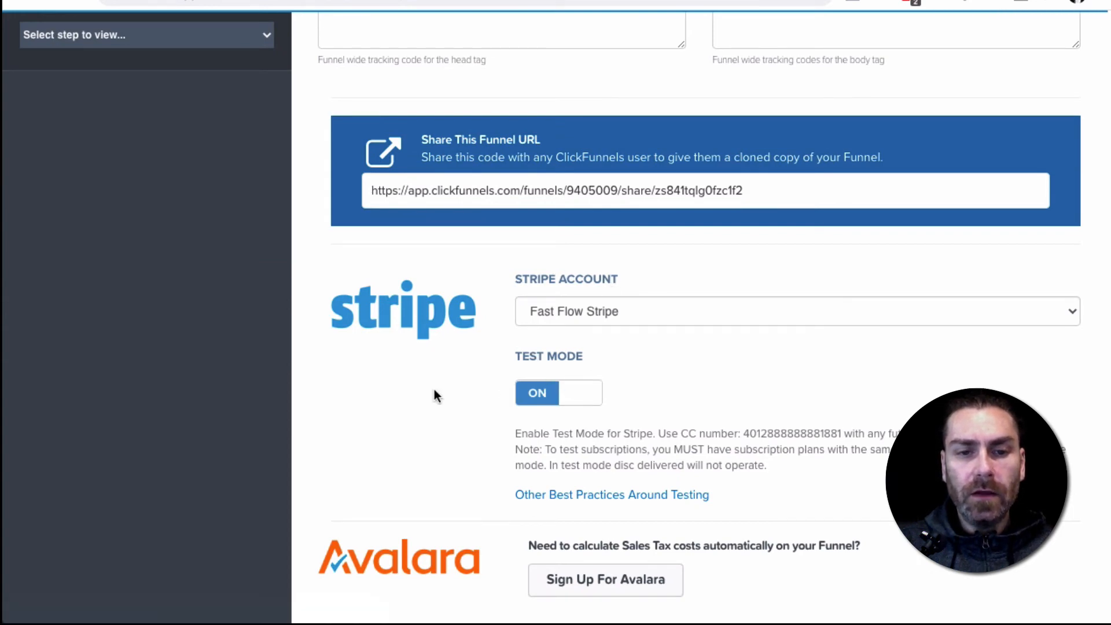
scroll(434, 391, down, 10)
scroll(436, 392, down, 8)
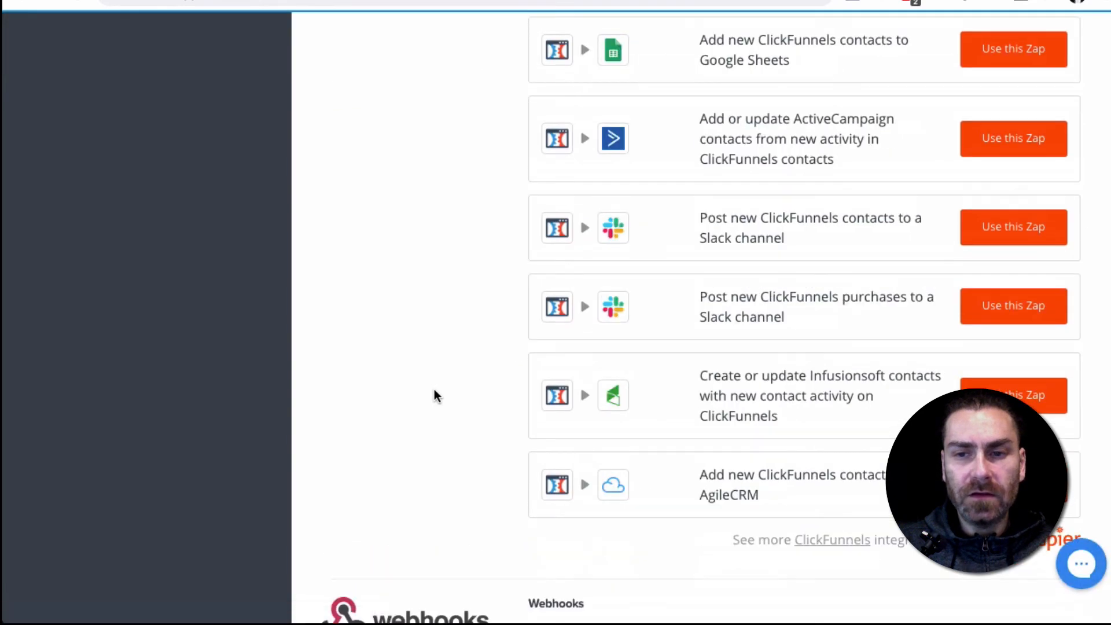
scroll(454, 389, down, 1)
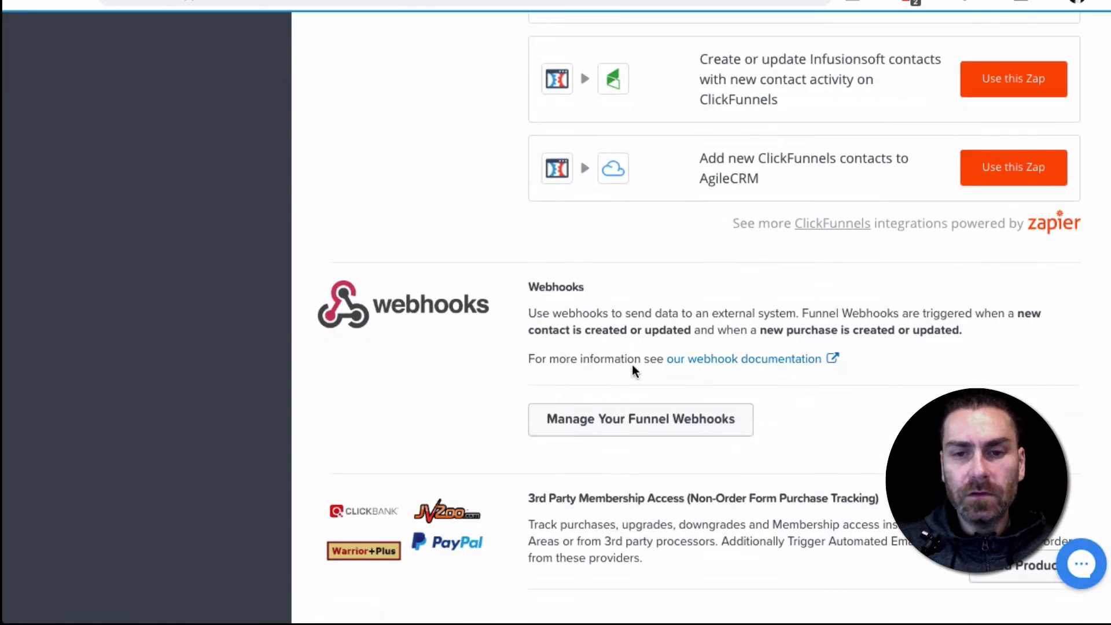
click(628, 419)
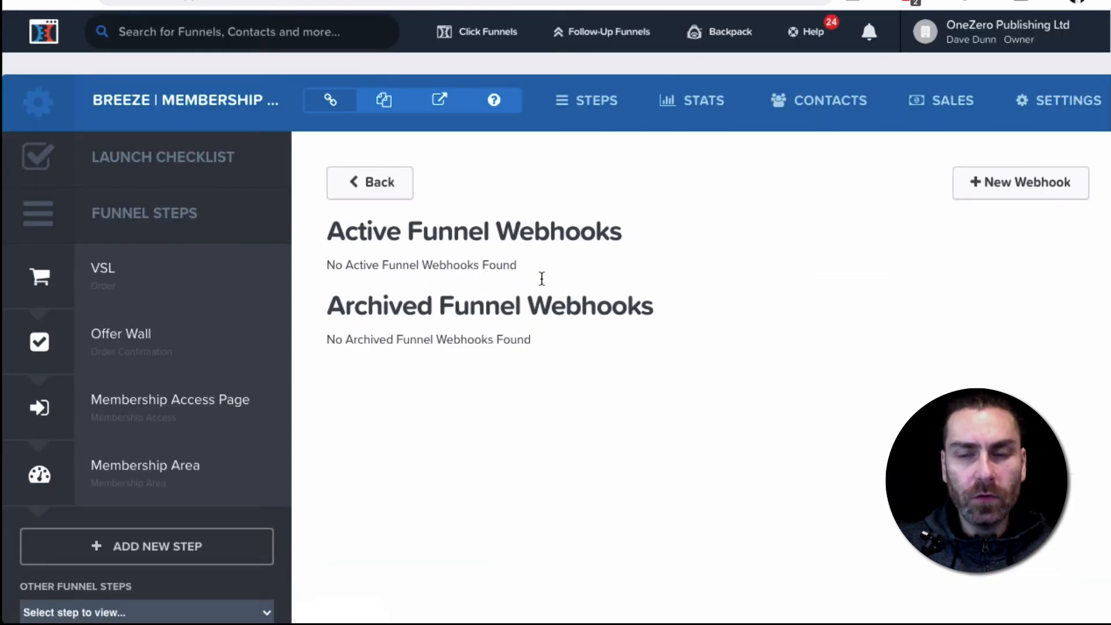
click(1022, 184)
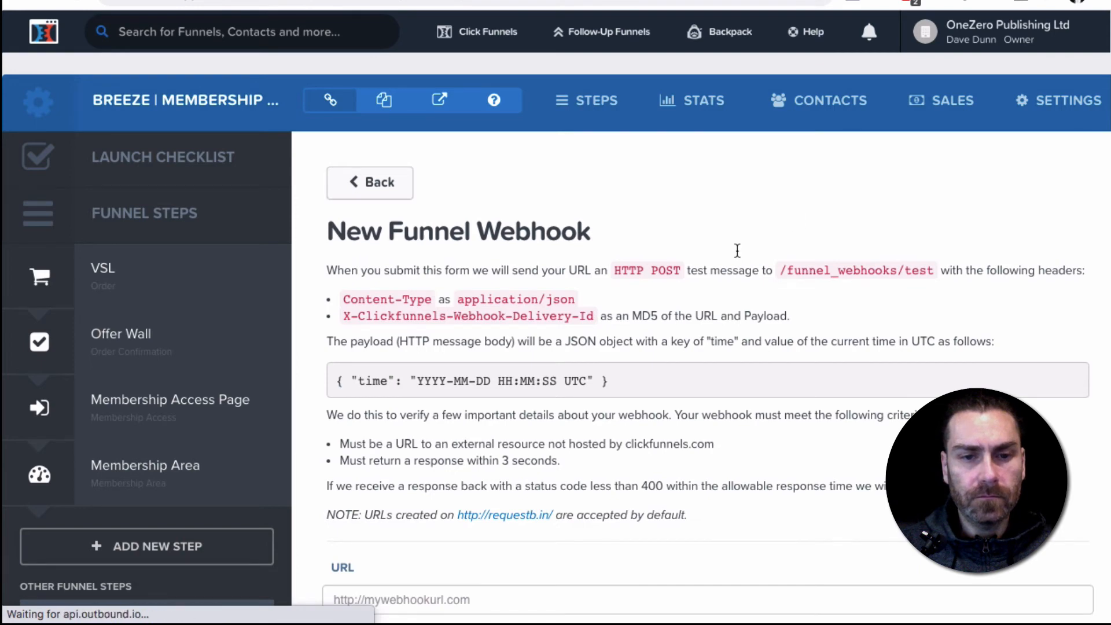
scroll(737, 251, down, 3)
scroll(737, 252, down, 2)
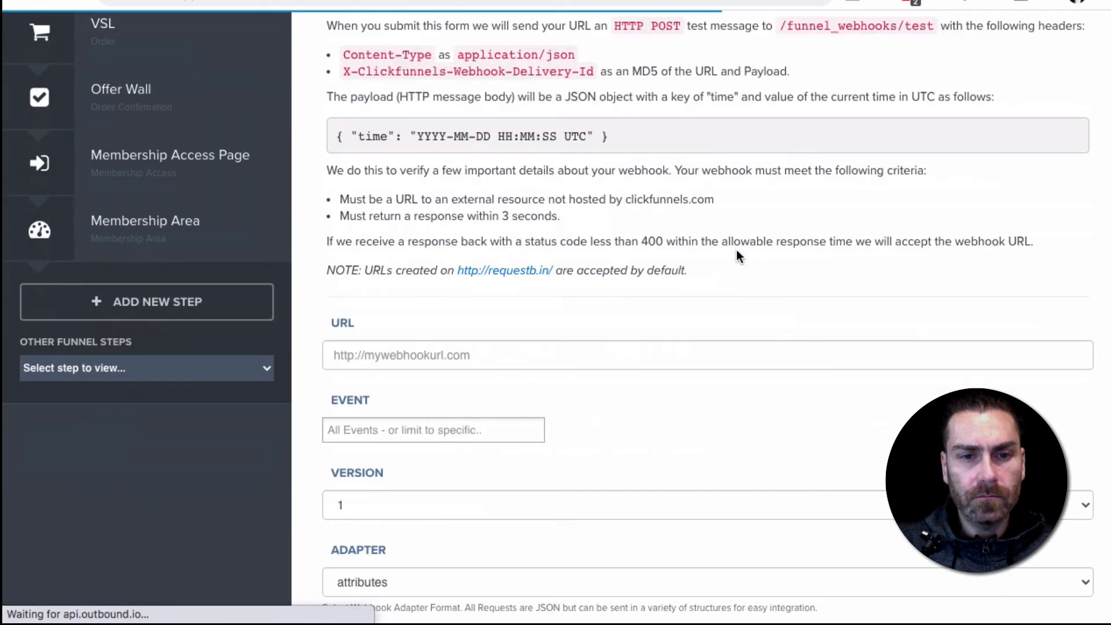
click(464, 351)
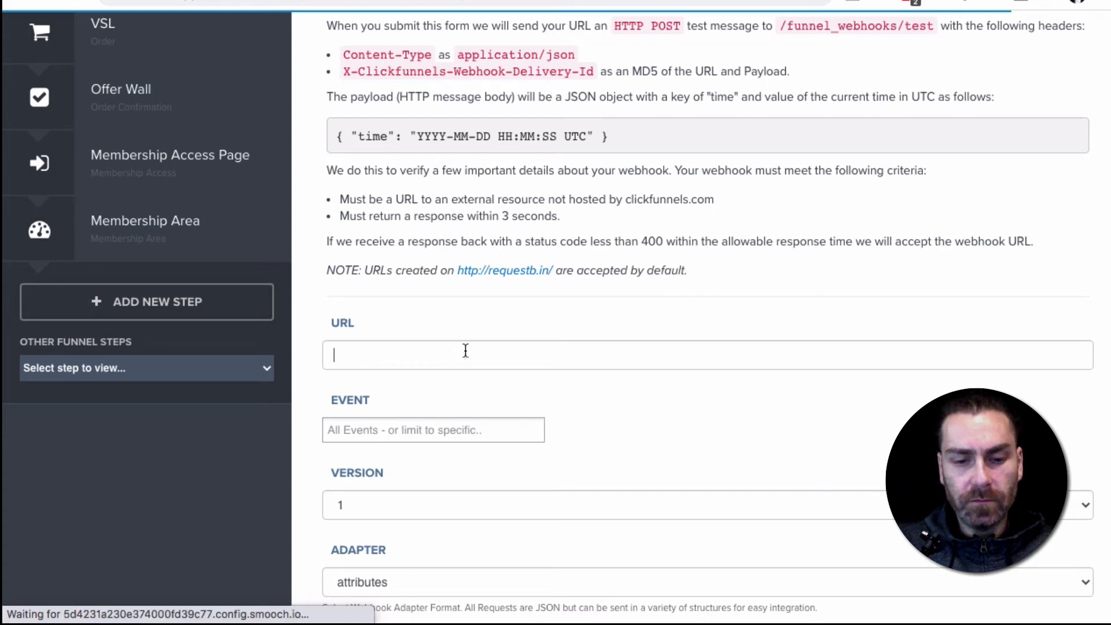
key(ctrl+v)
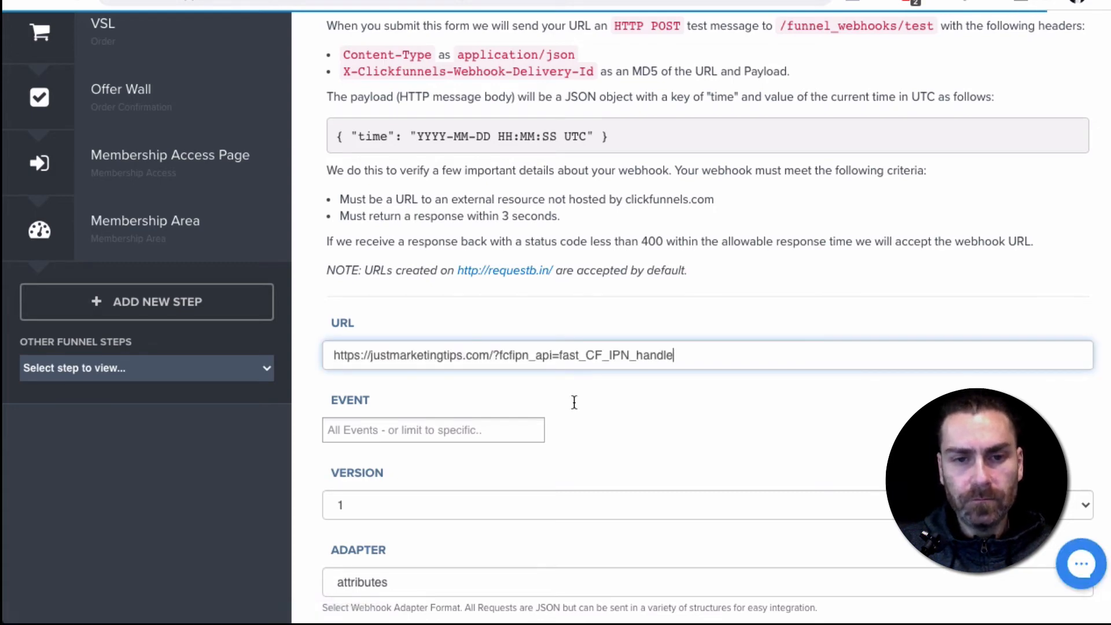
click(470, 430)
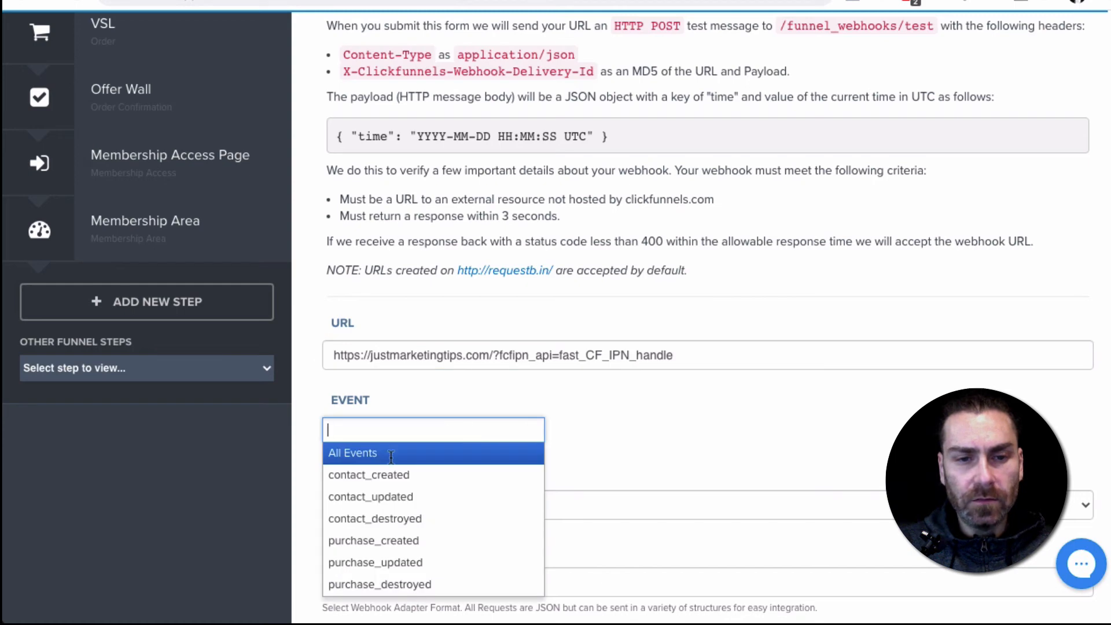
click(368, 454)
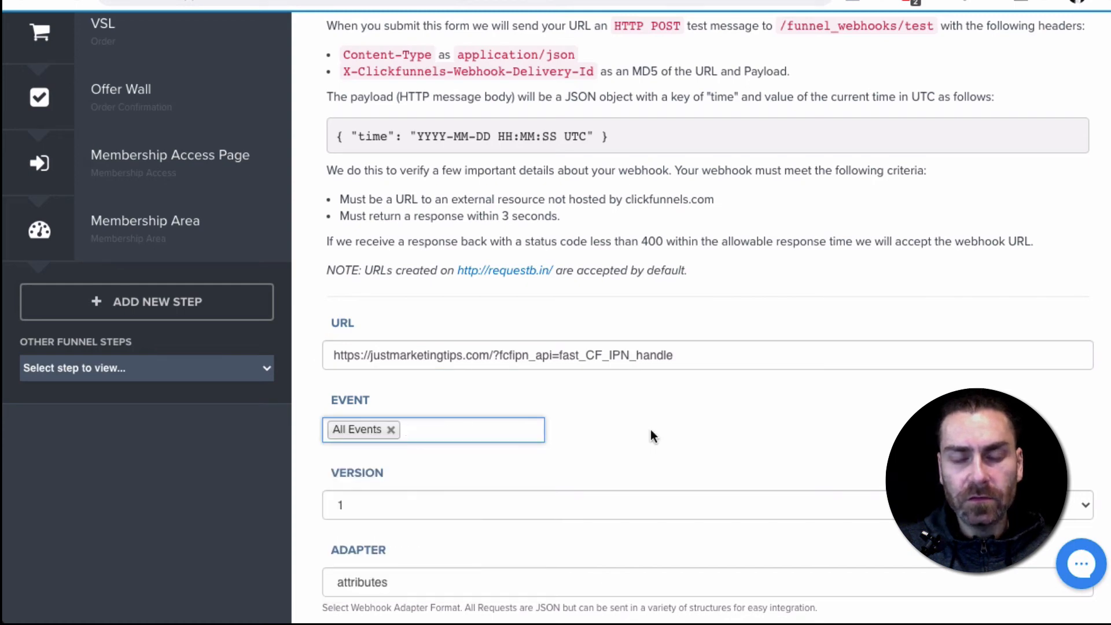
Keep the webhook on version 1, set its adapter to json_api and create the funnel webhook
scroll(653, 437, down, 3)
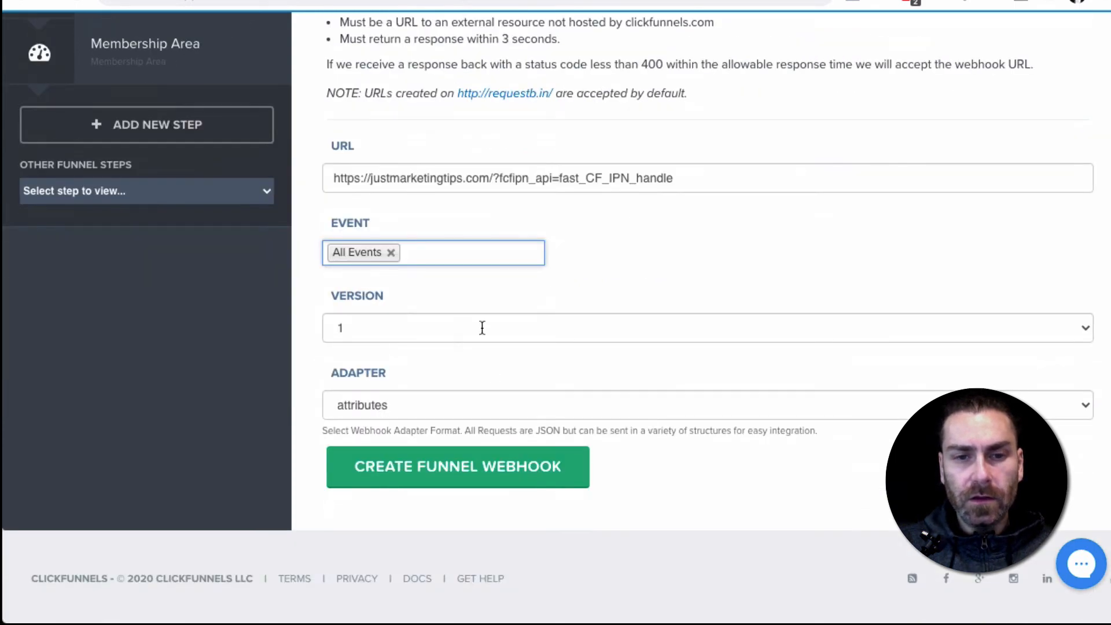
click(482, 333)
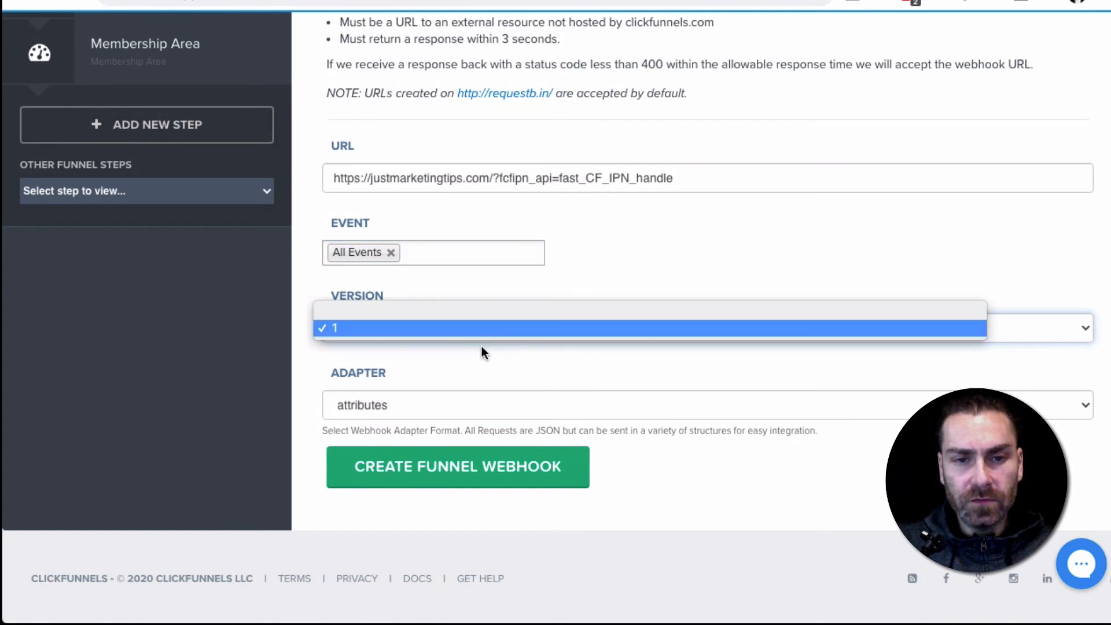
click(484, 361)
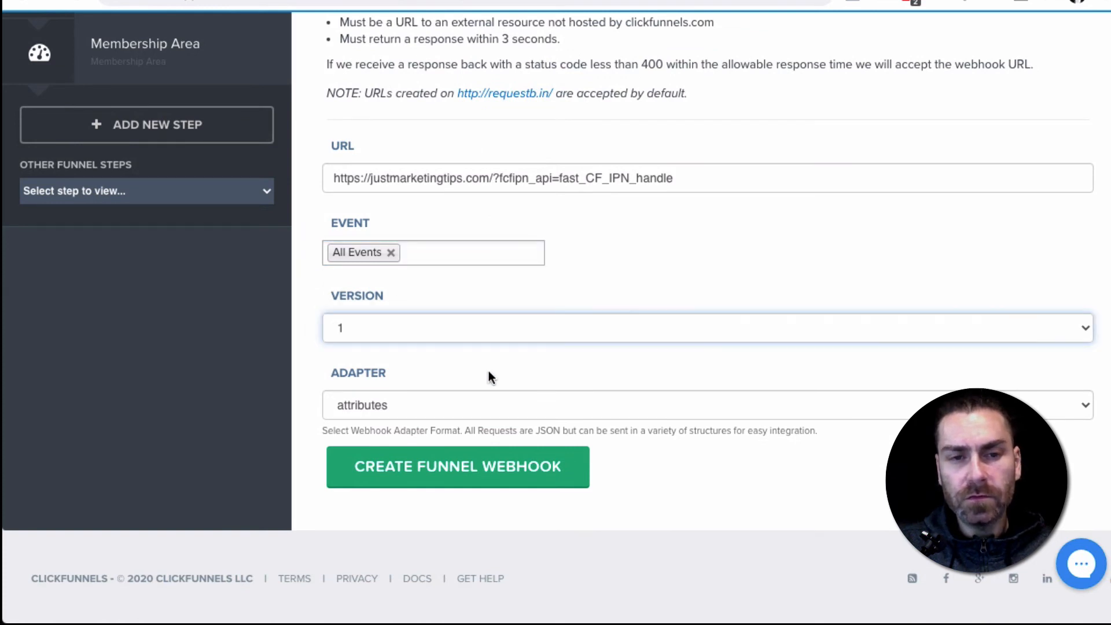
click(428, 406)
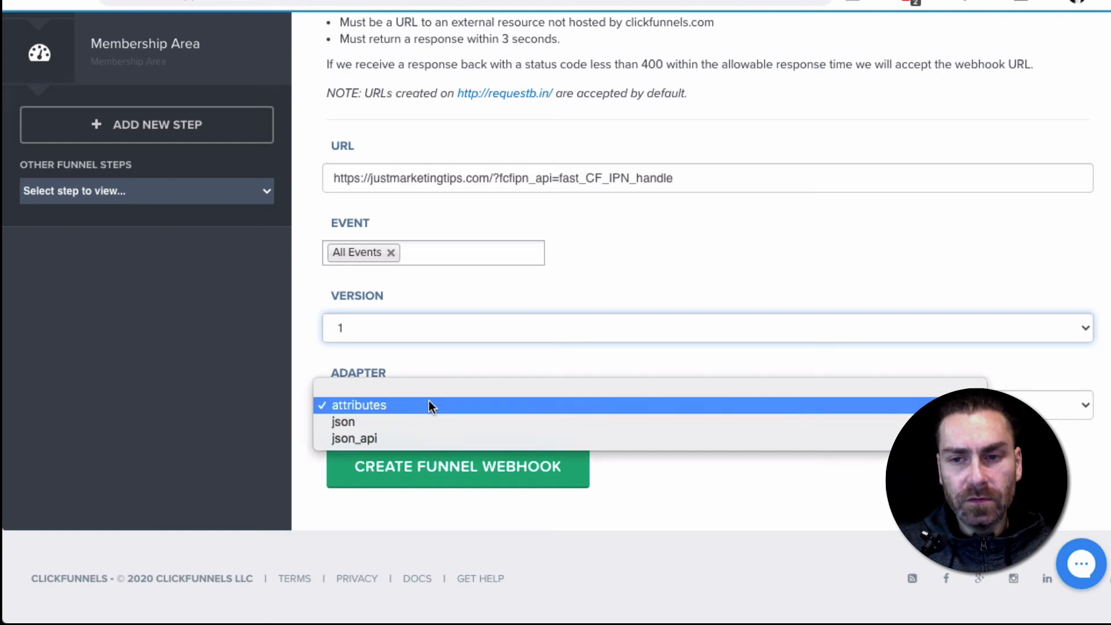
click(396, 439)
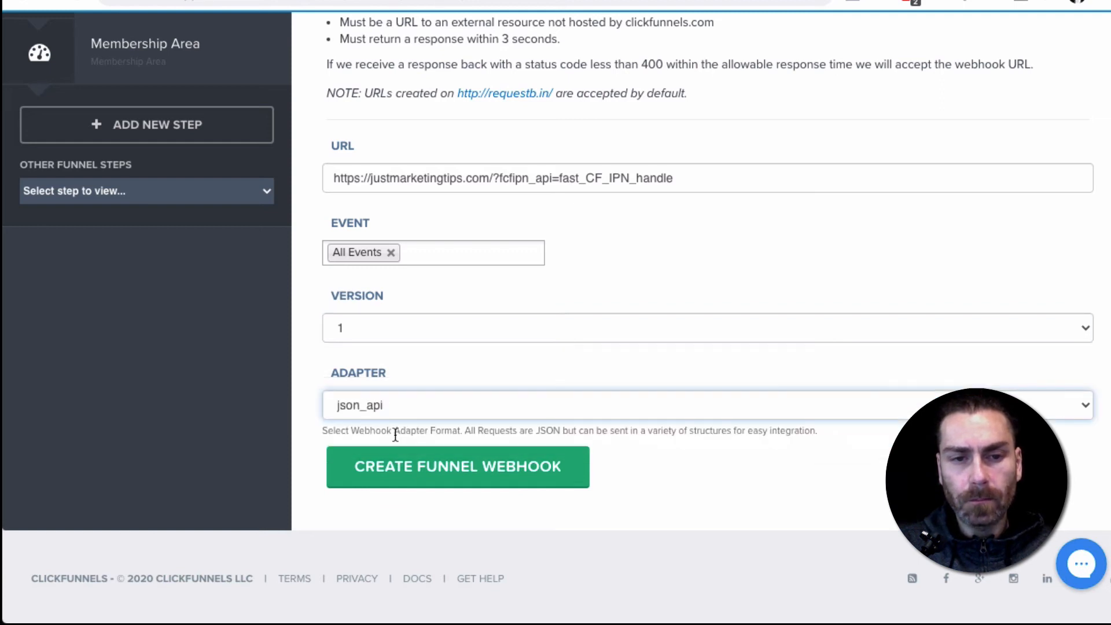
click(449, 472)
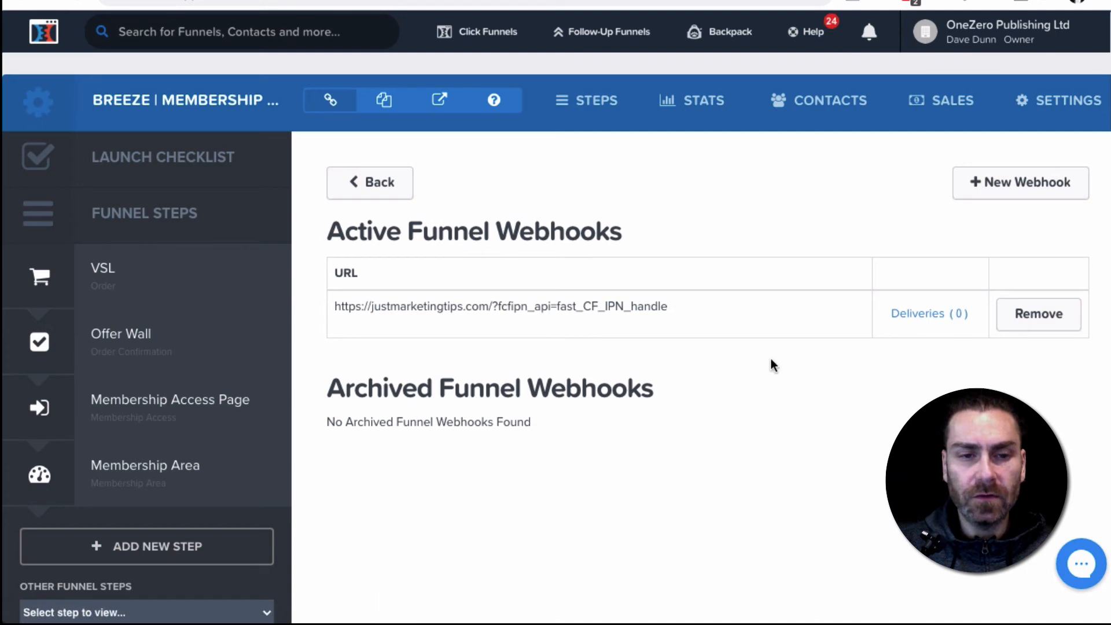
Copy the VSL order step's page URL, open it in an incognito window and find the Add To Cart button
click(93, 275)
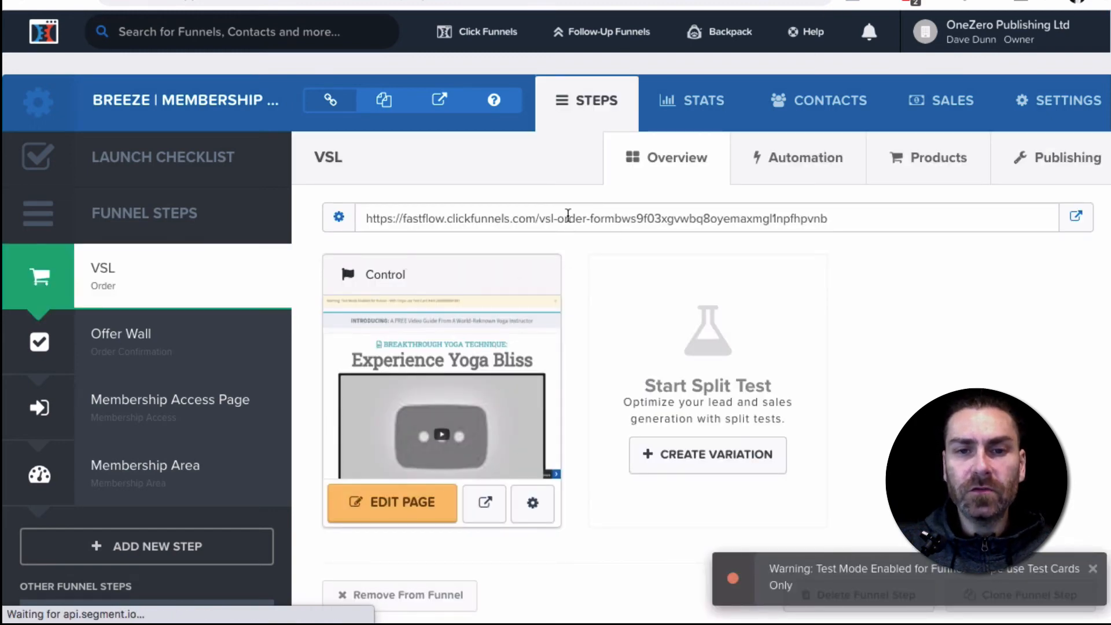
click(567, 214)
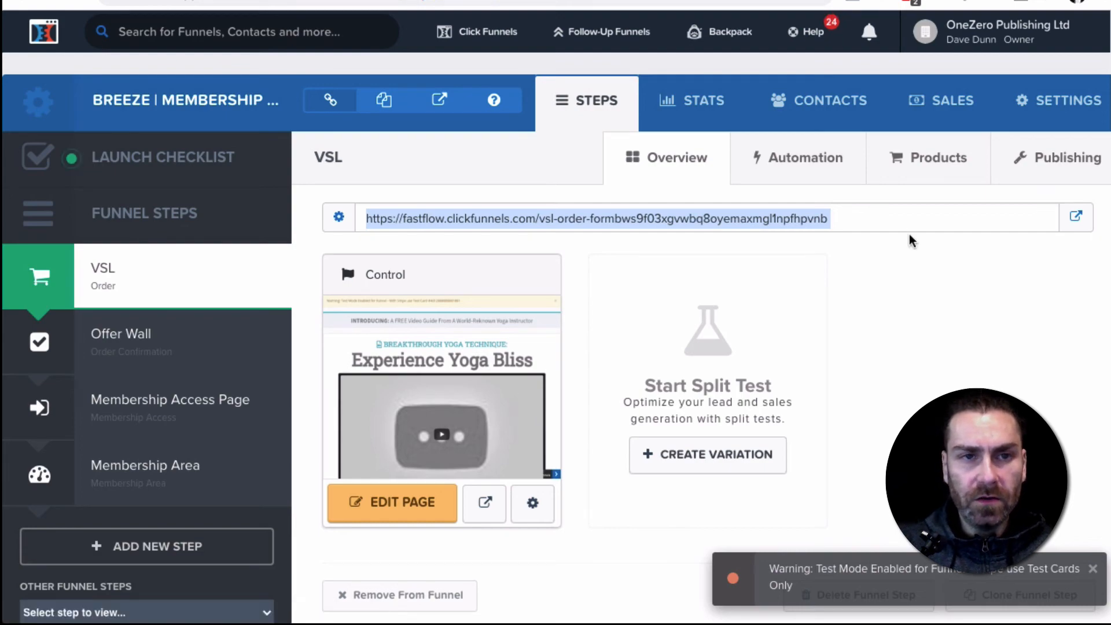
key(ctrl+t)
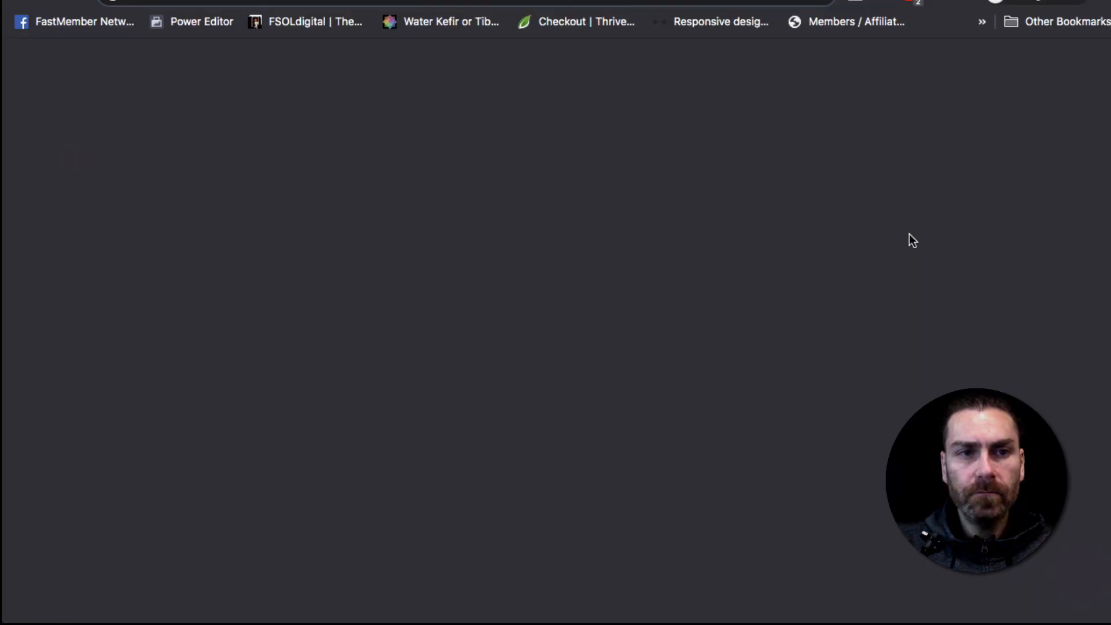
text(https://fastflow.clickfunnels.com/vsl-order-formbws0f03sgvwbq8oyemaxmgl1npfqvmb)
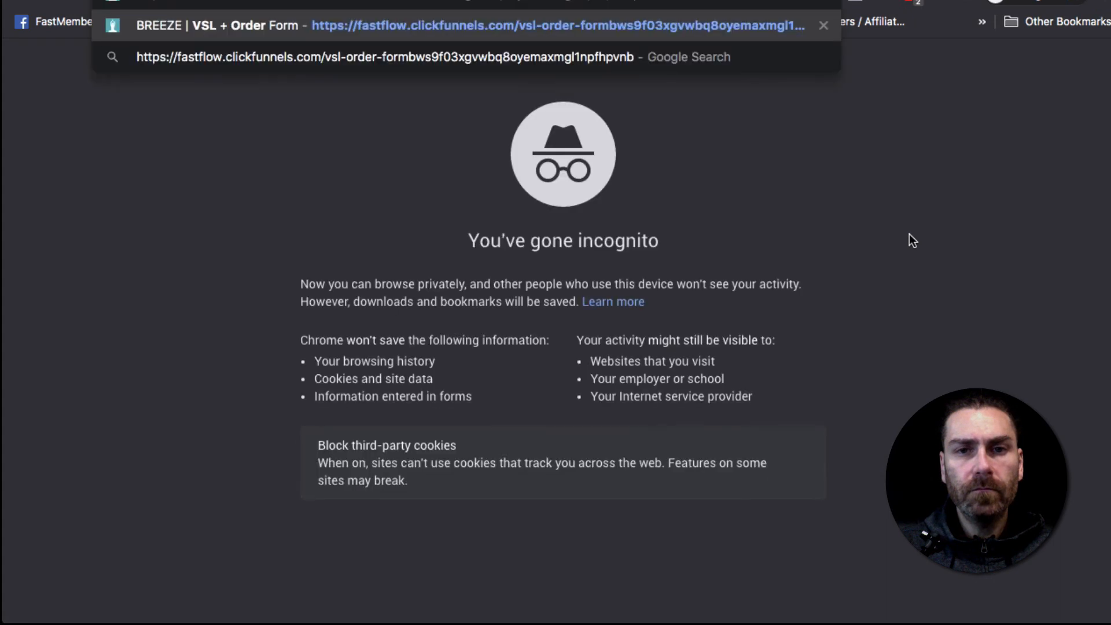
key(Return)
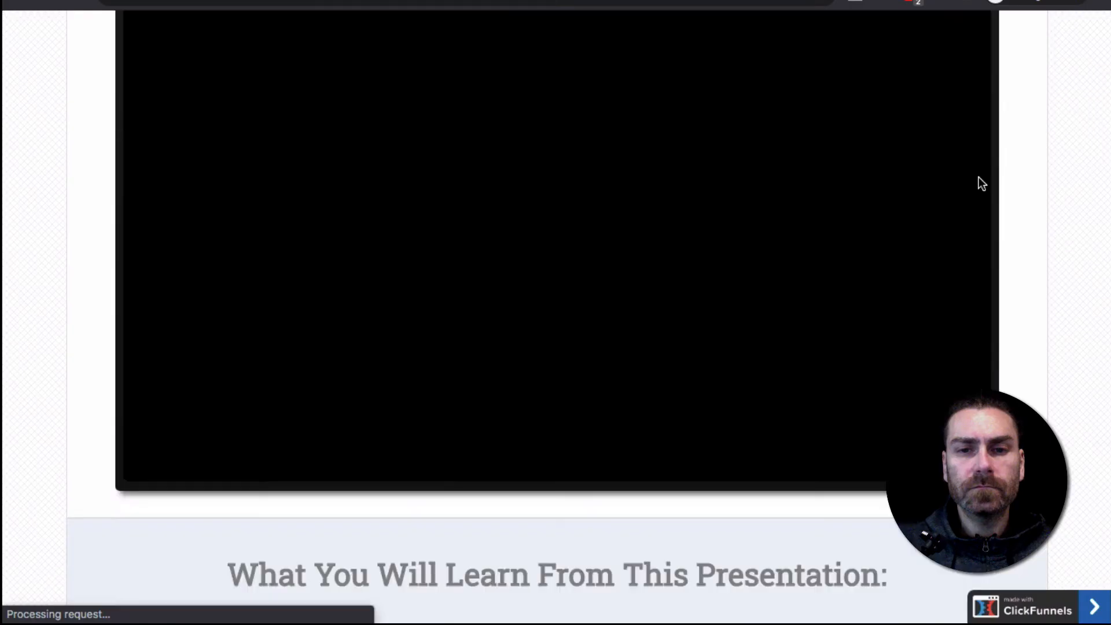
scroll(979, 177, down, 4)
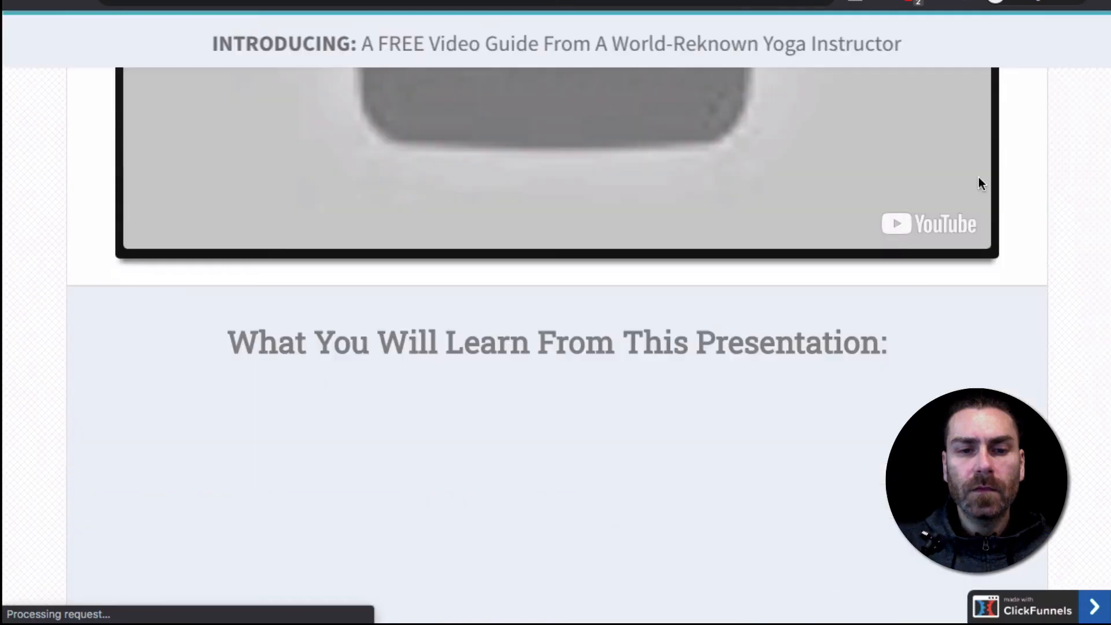
scroll(978, 177, down, 5)
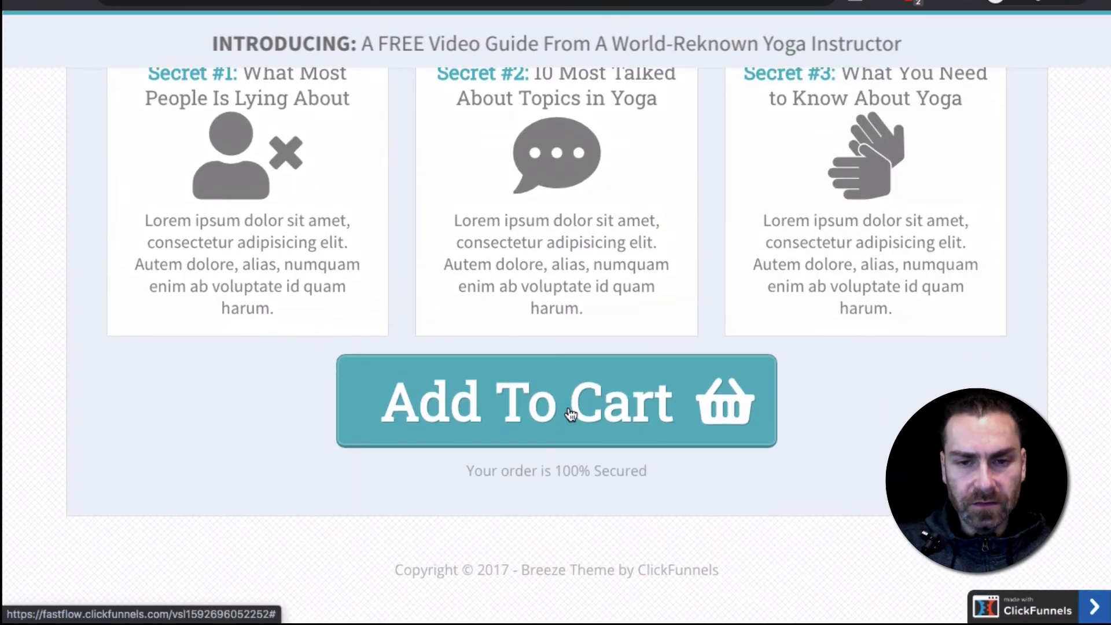
Open the order form with Add To Cart and fill in the contact details and shipping address
click(571, 415)
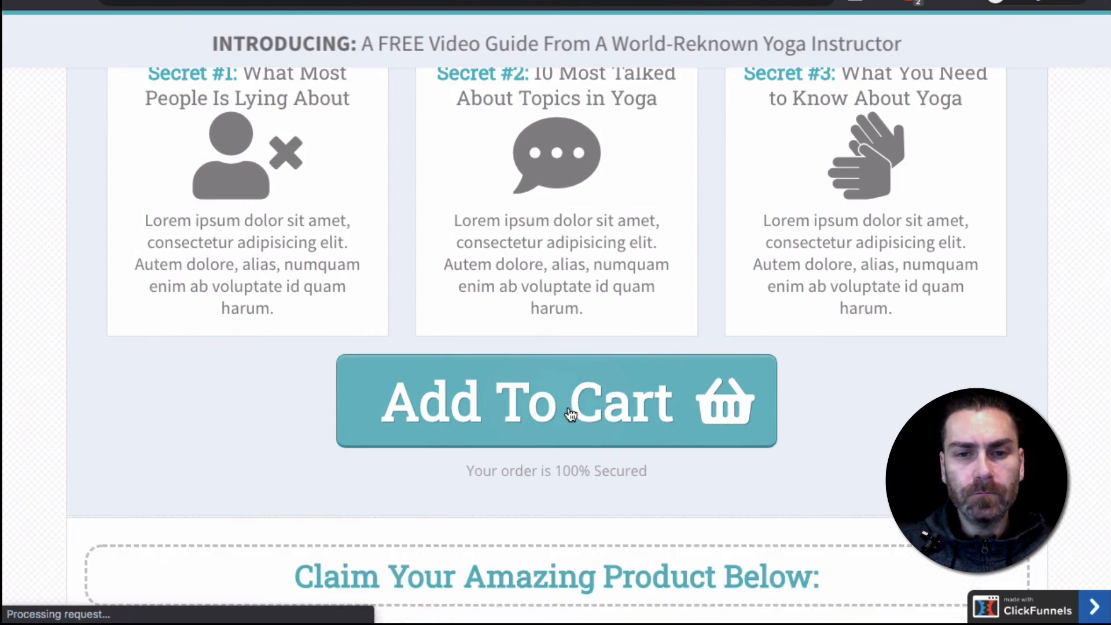
scroll(571, 415, down, 6)
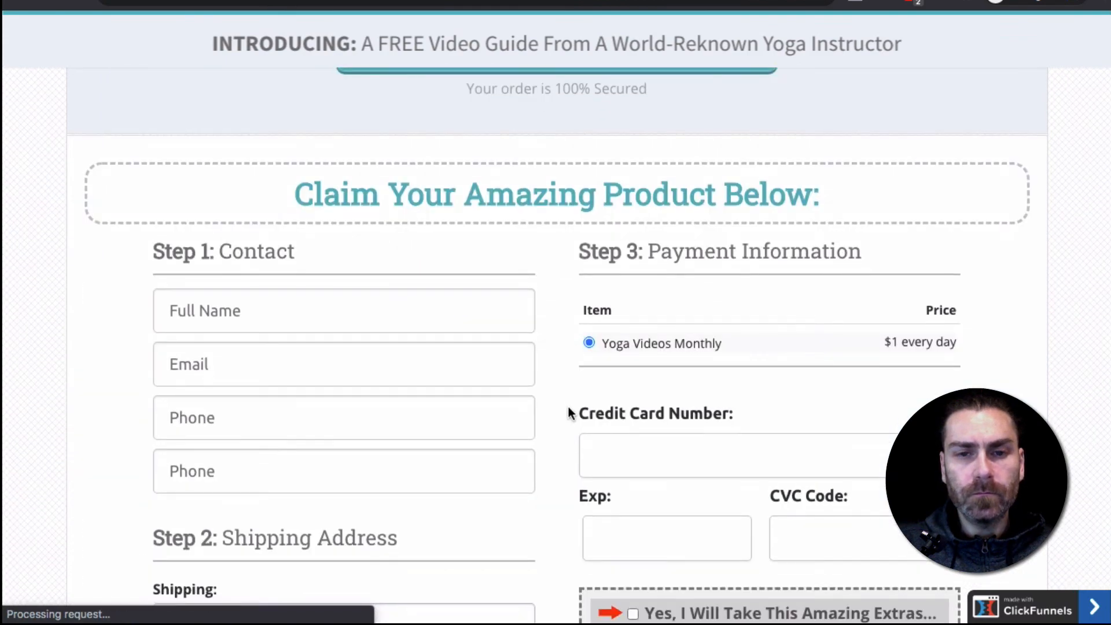
scroll(568, 413, down, 4)
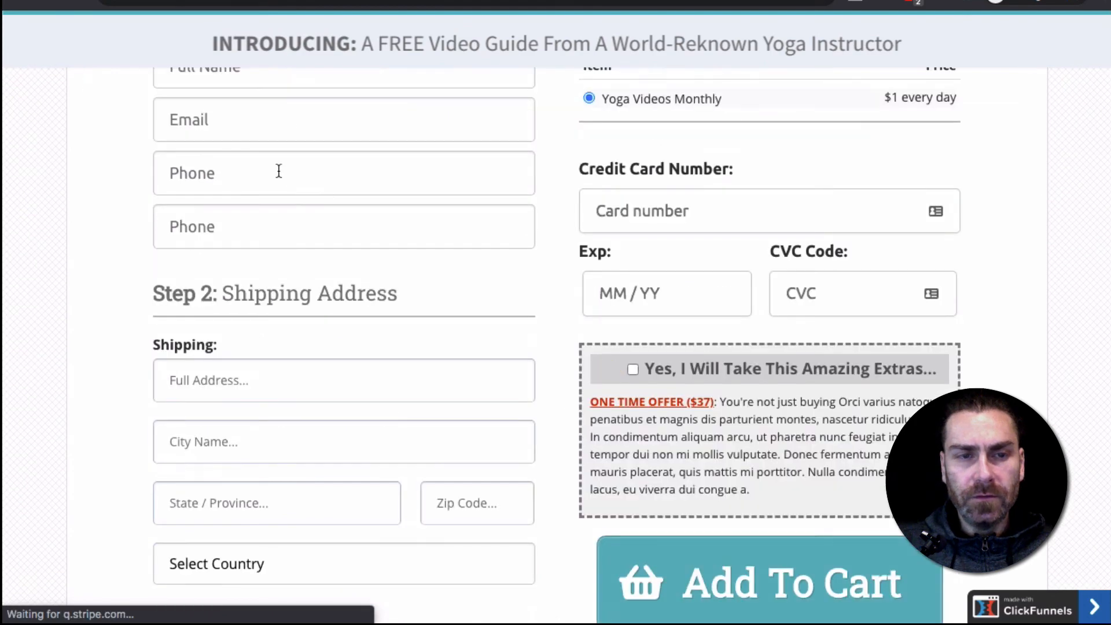
scroll(278, 170, up, 1)
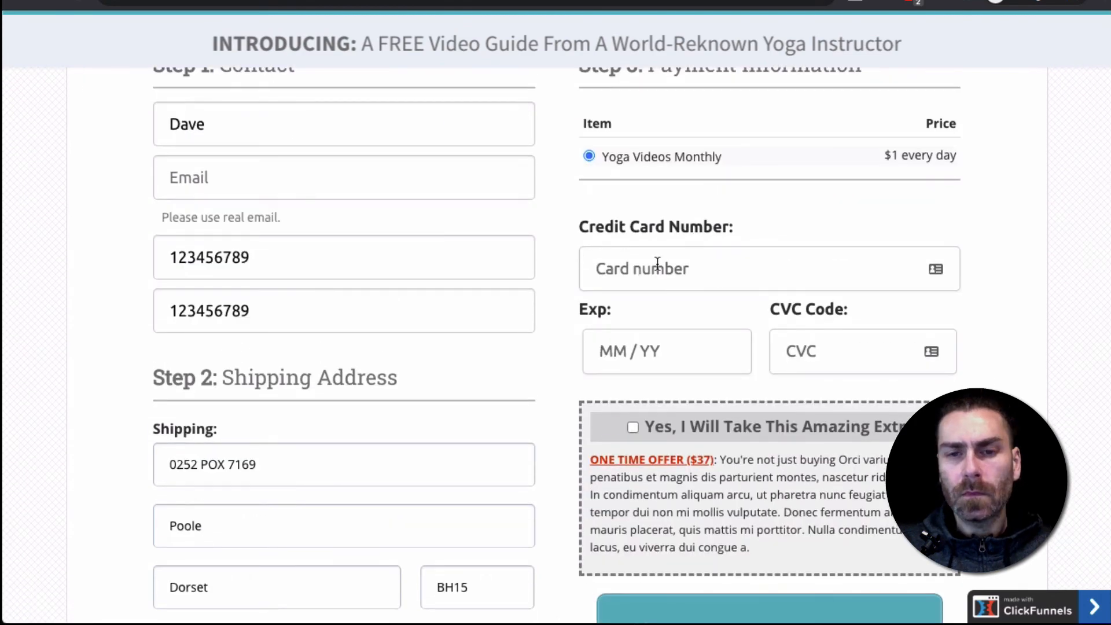
Copy the Stripe test card number from the test mode warning and paste it into the order form's Credit Card Number field
click(683, 266)
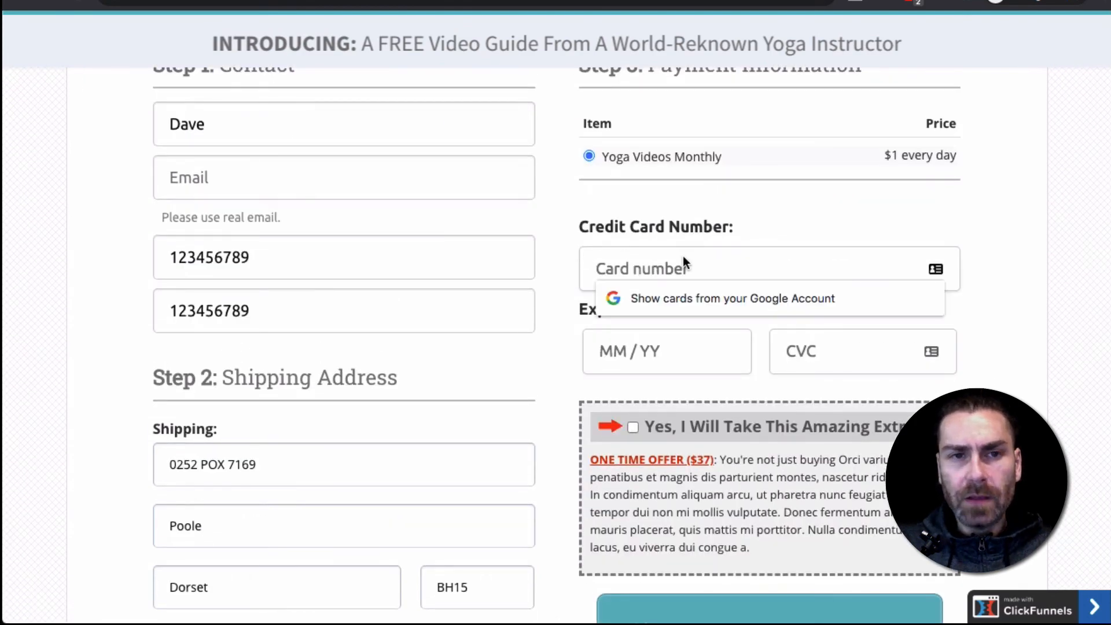
scroll(683, 256, up, 12)
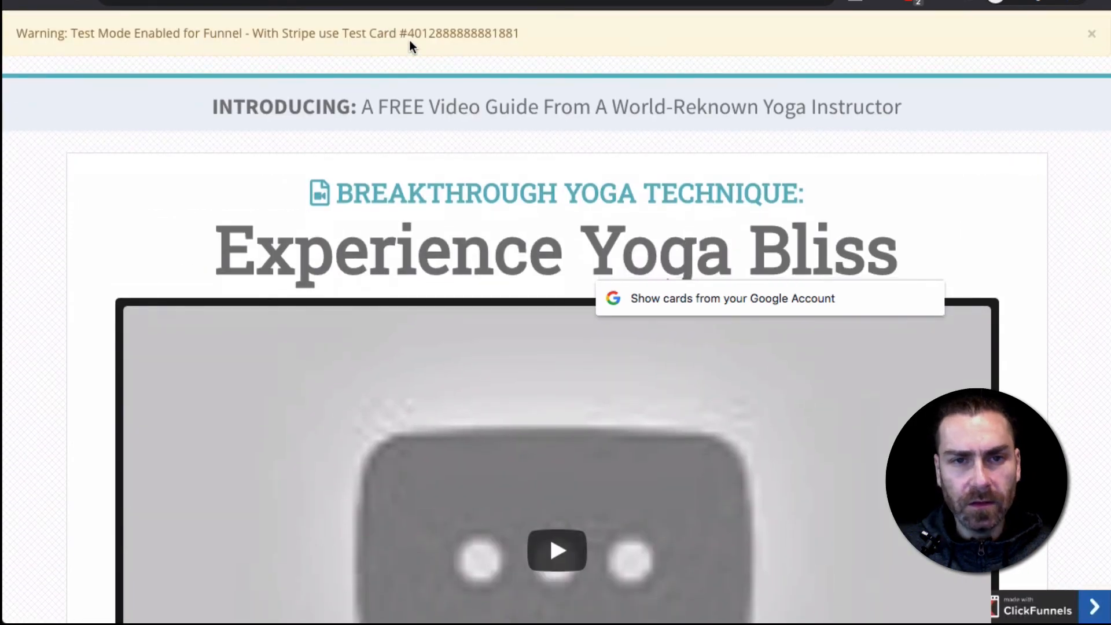
drag(409, 32, 524, 35)
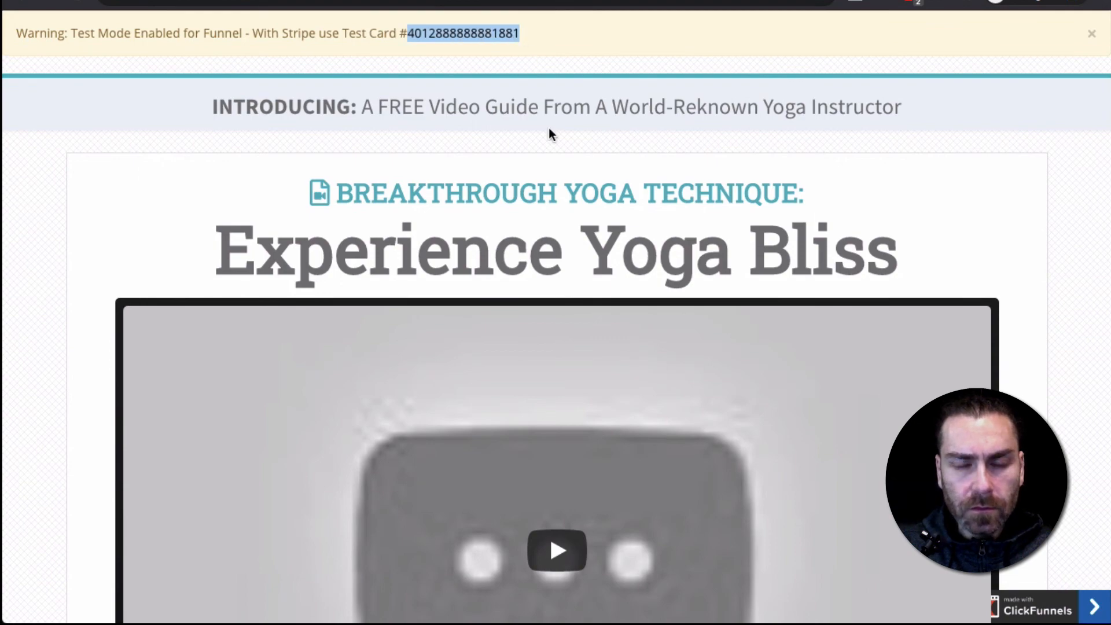
scroll(548, 132, down, 10)
scroll(556, 145, down, 4)
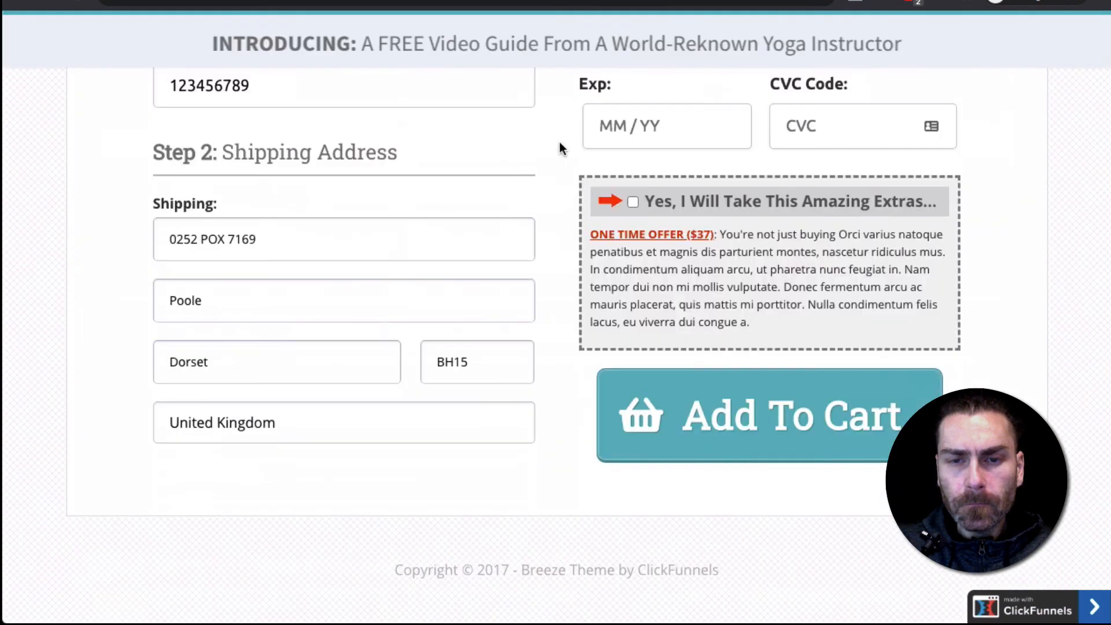
scroll(625, 123, up, 4)
scroll(626, 122, up, 2)
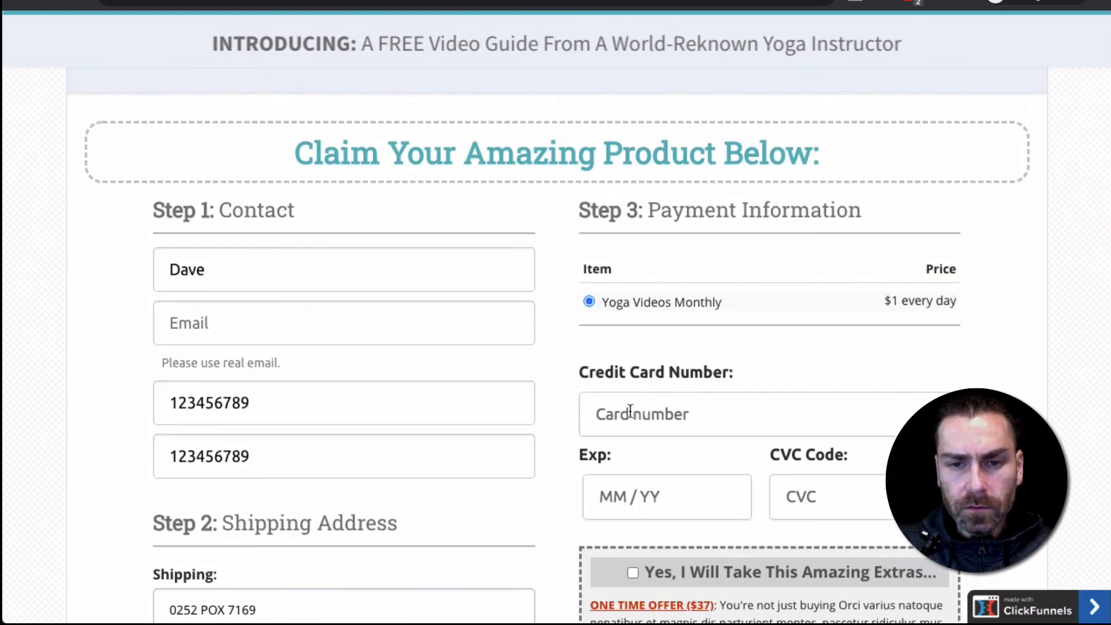
click(630, 410)
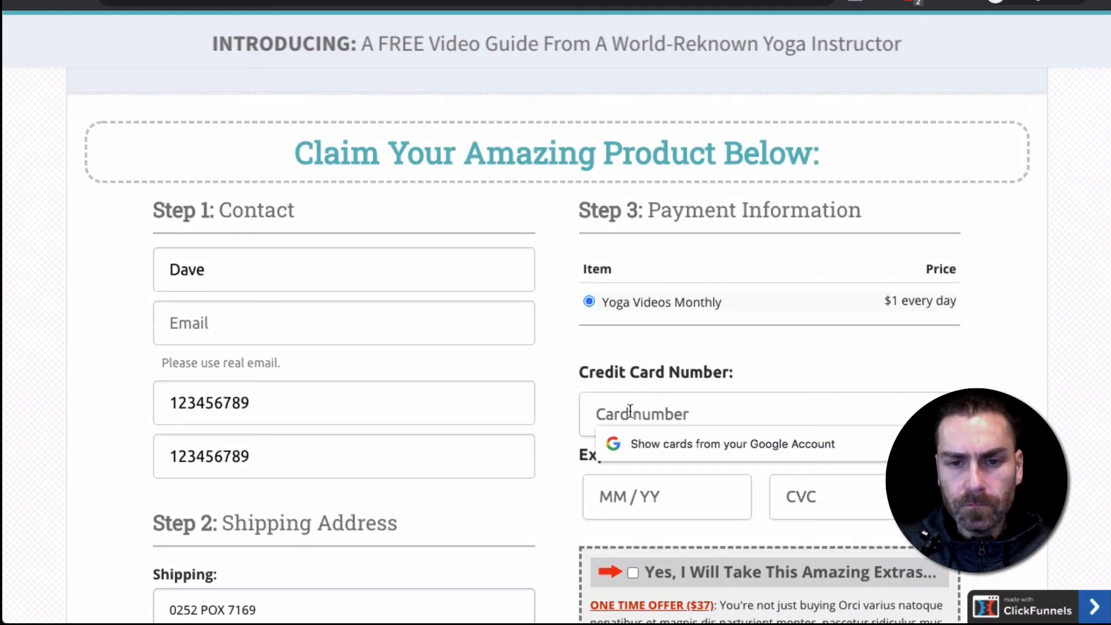
key(ctrl+v)
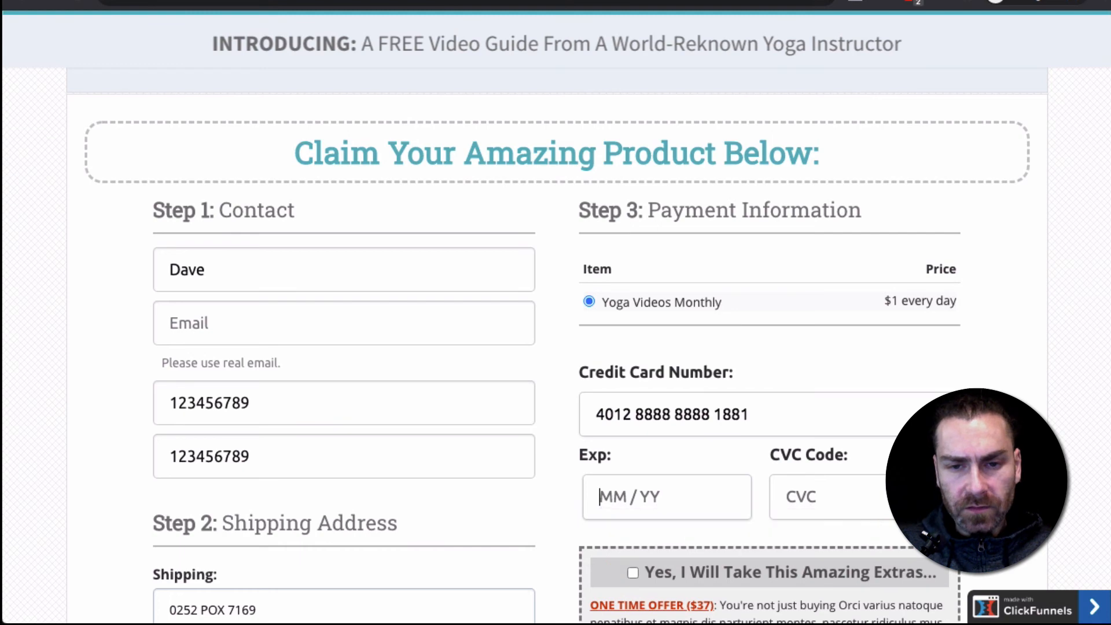
Enter the card's expiry date and CVC code, leave the one time offer unselected and submit the order
text(12 / )
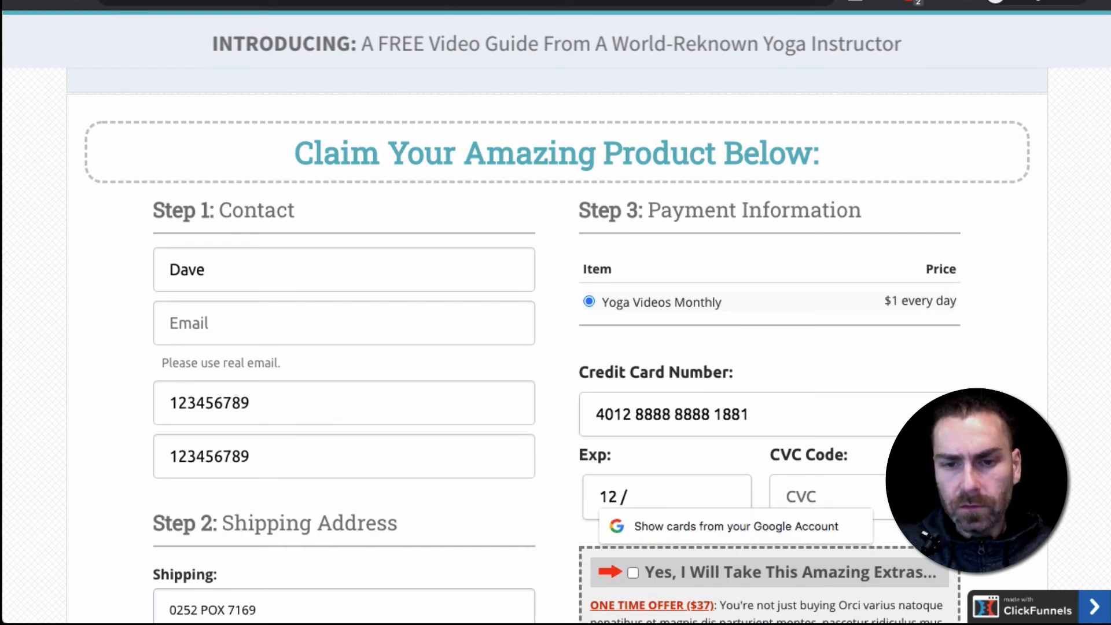
text(22)
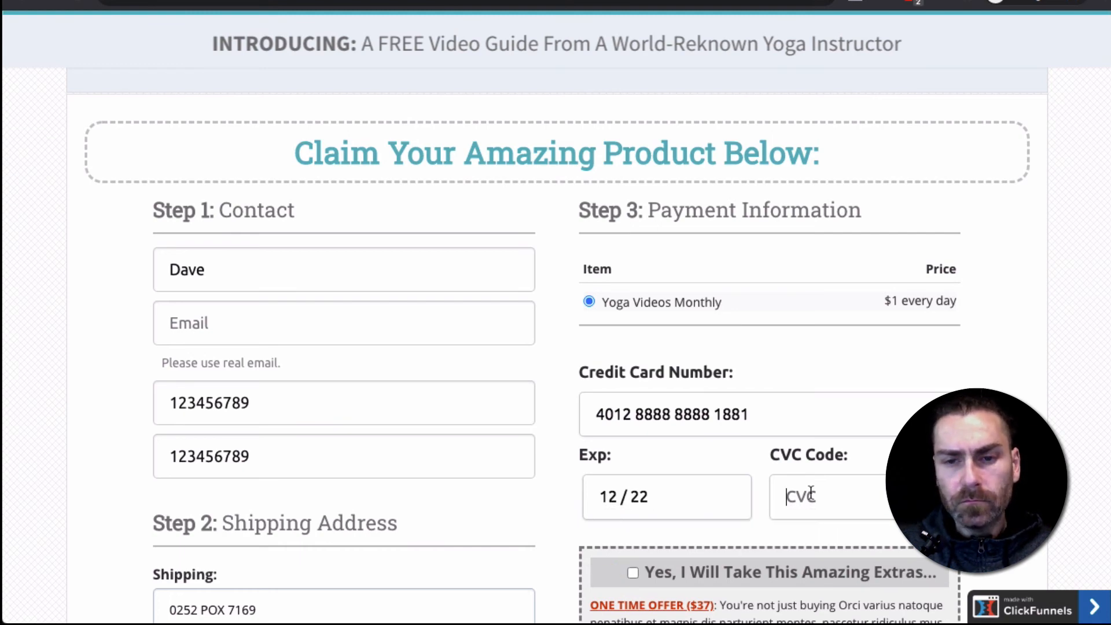
click(811, 493)
text(123)
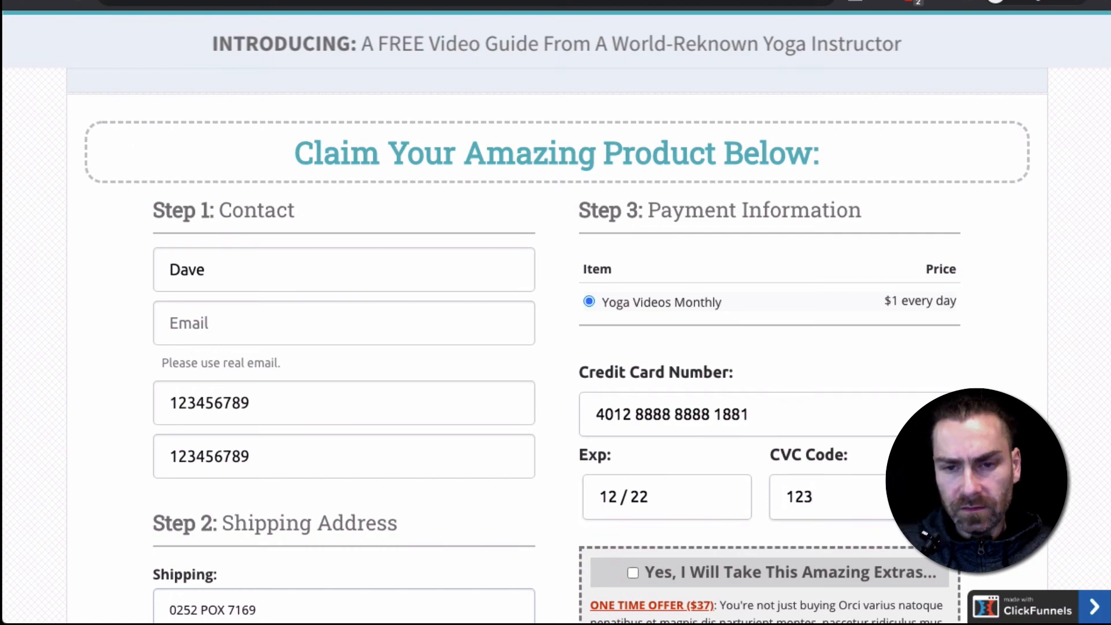
scroll(556, 342, down, 5)
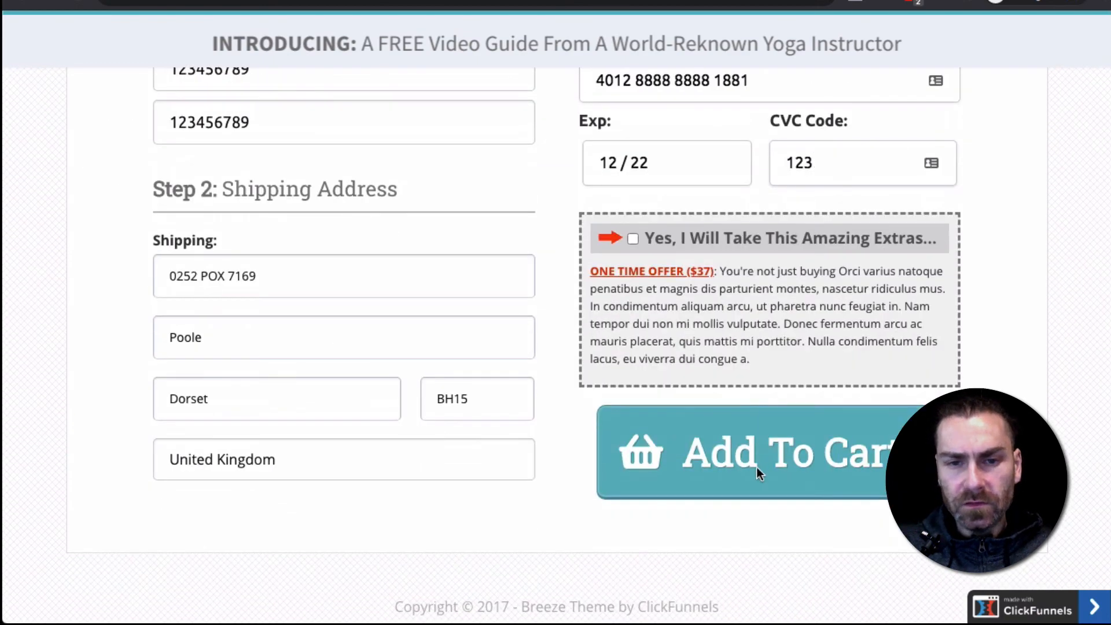
click(805, 435)
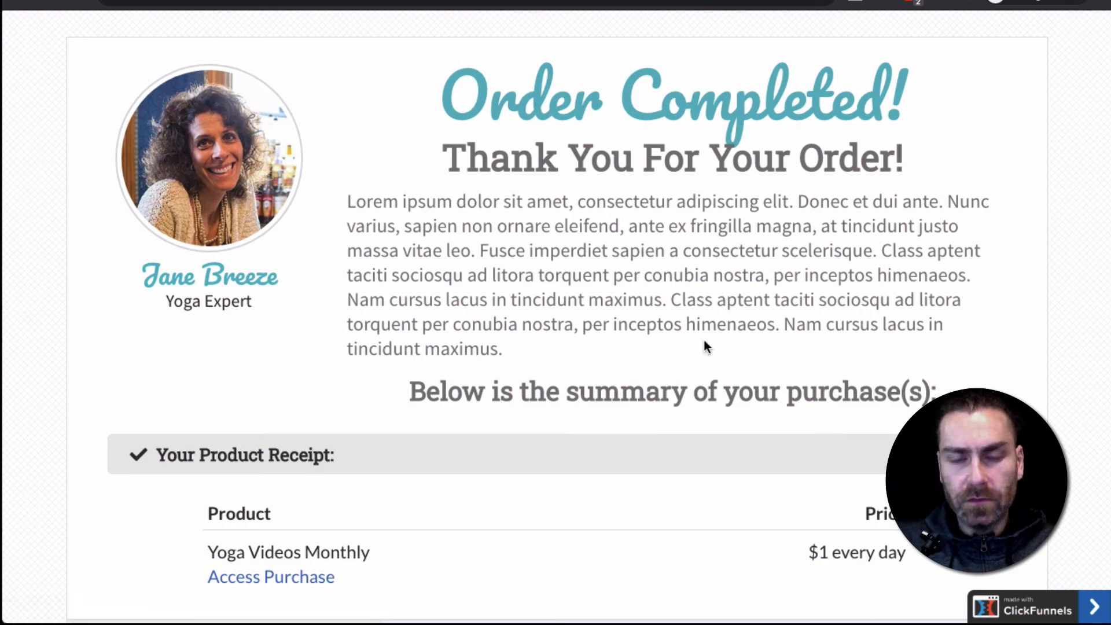
scroll(704, 346, down, 8)
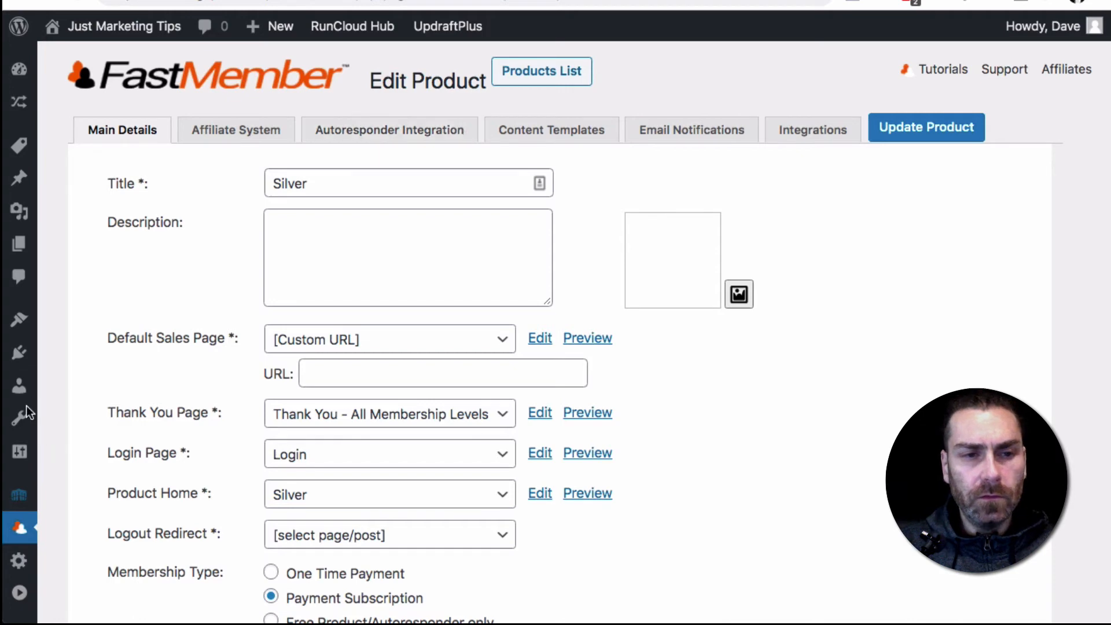
Switch to the WordPress admin and open Fast Member's Transactions page to check for the Silver order
scroll(19, 524, down, 3)
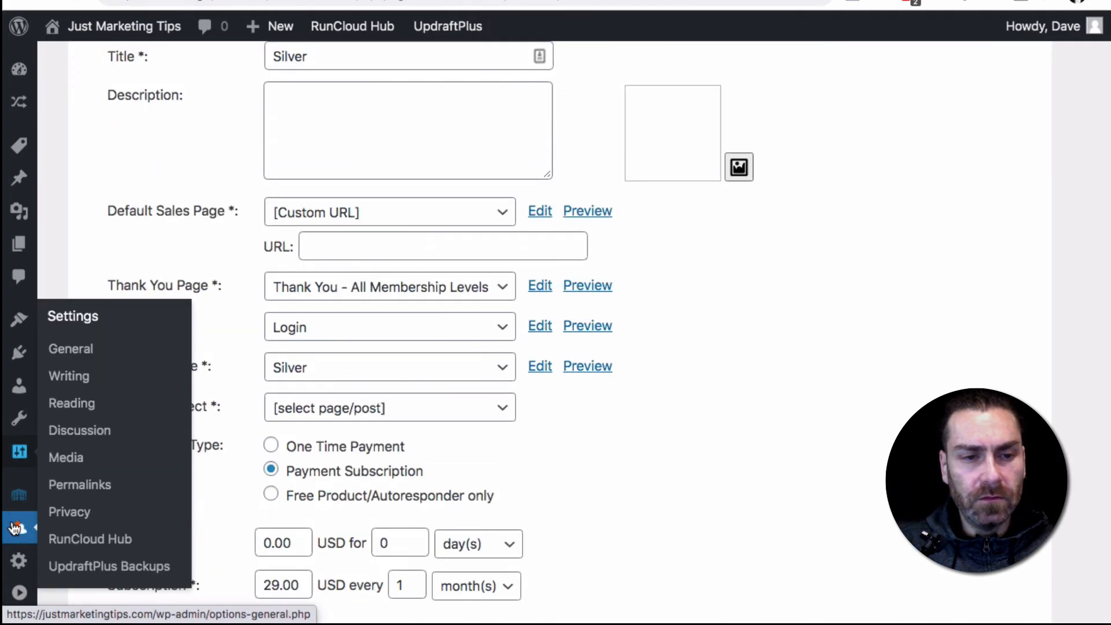
mouse_move(19, 528)
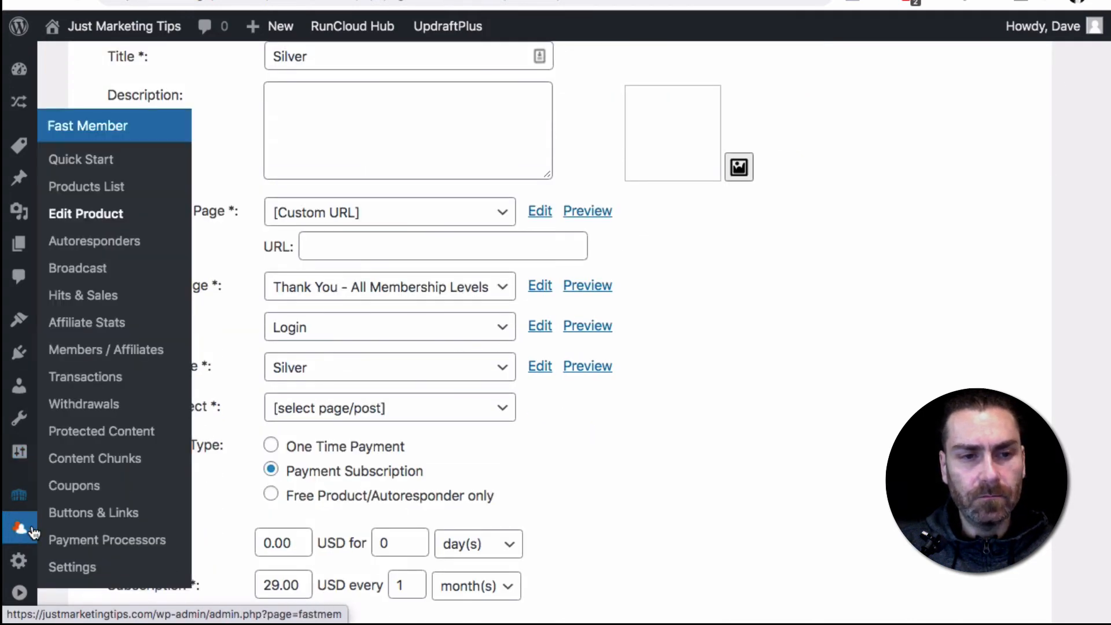
click(85, 379)
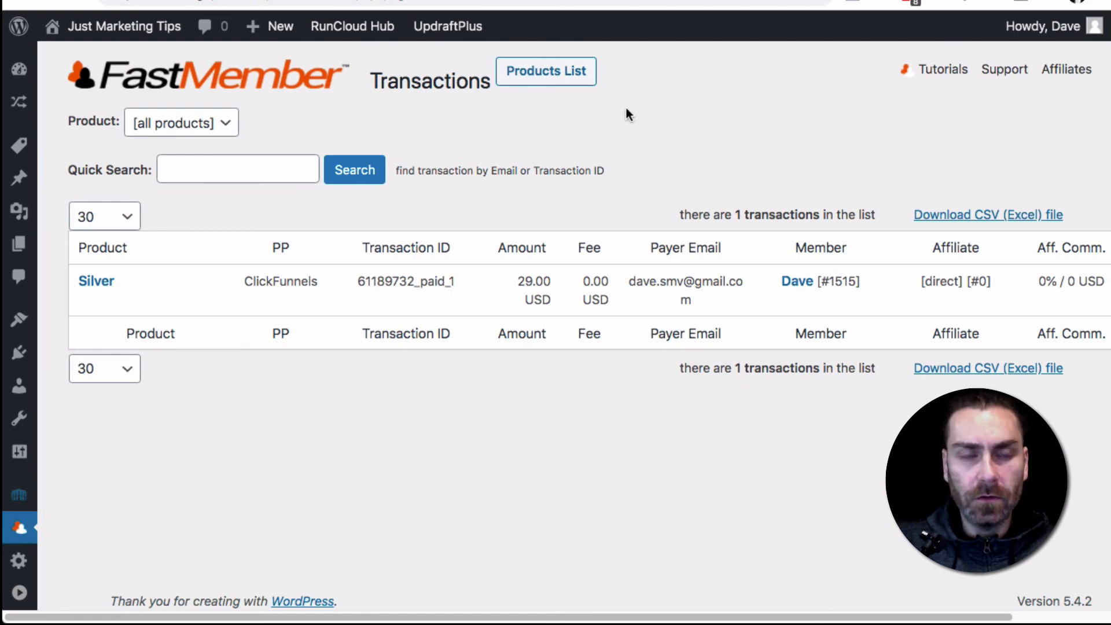
Switch to ClickFunnels, open the BREEZE funnel's webhook management page from its settings and view the active webhook's deliveries
key(ctrl+Tab)
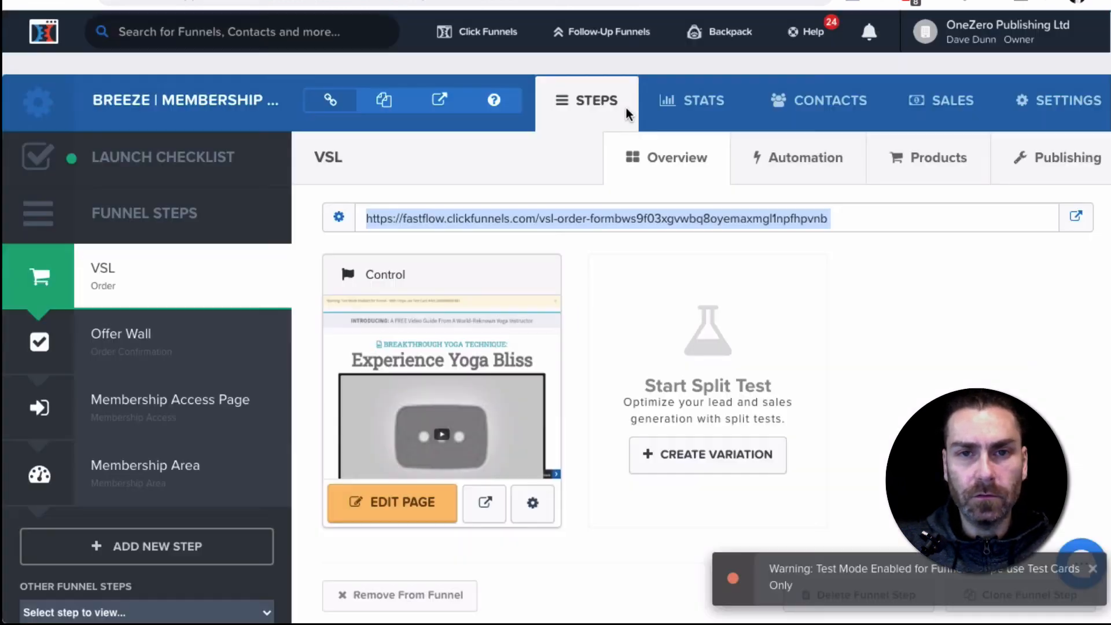
click(1047, 101)
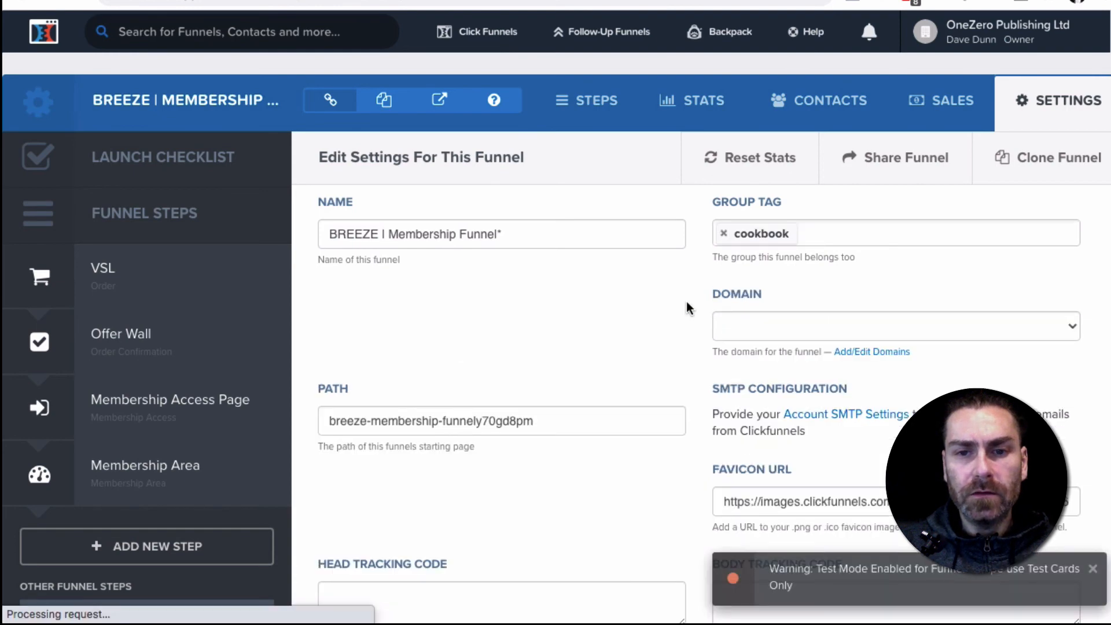
scroll(687, 301, down, 15)
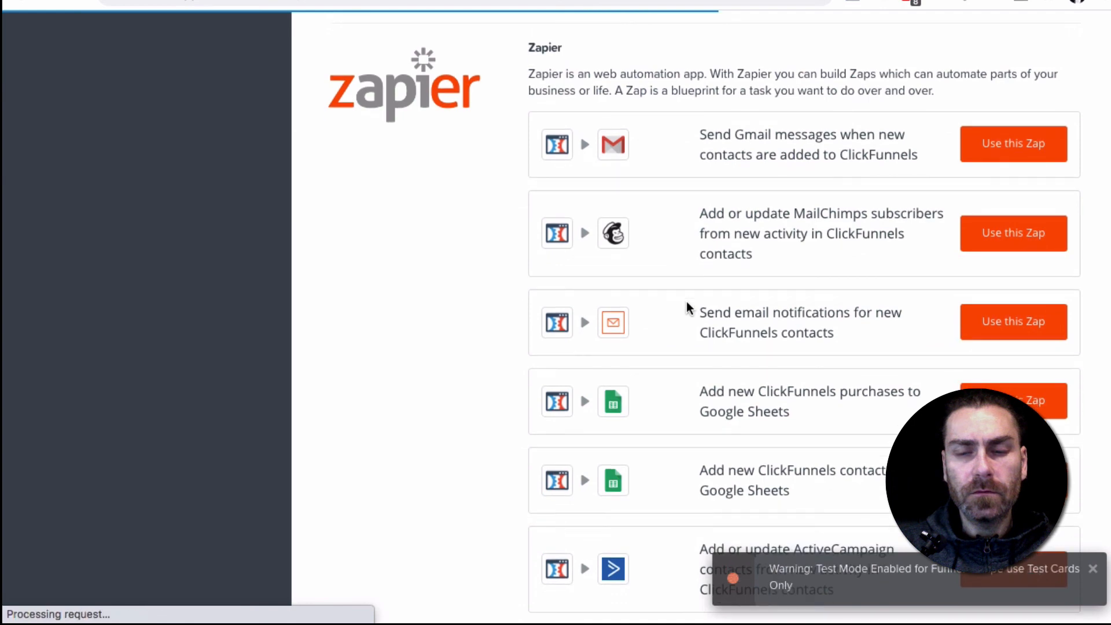
scroll(688, 308, down, 10)
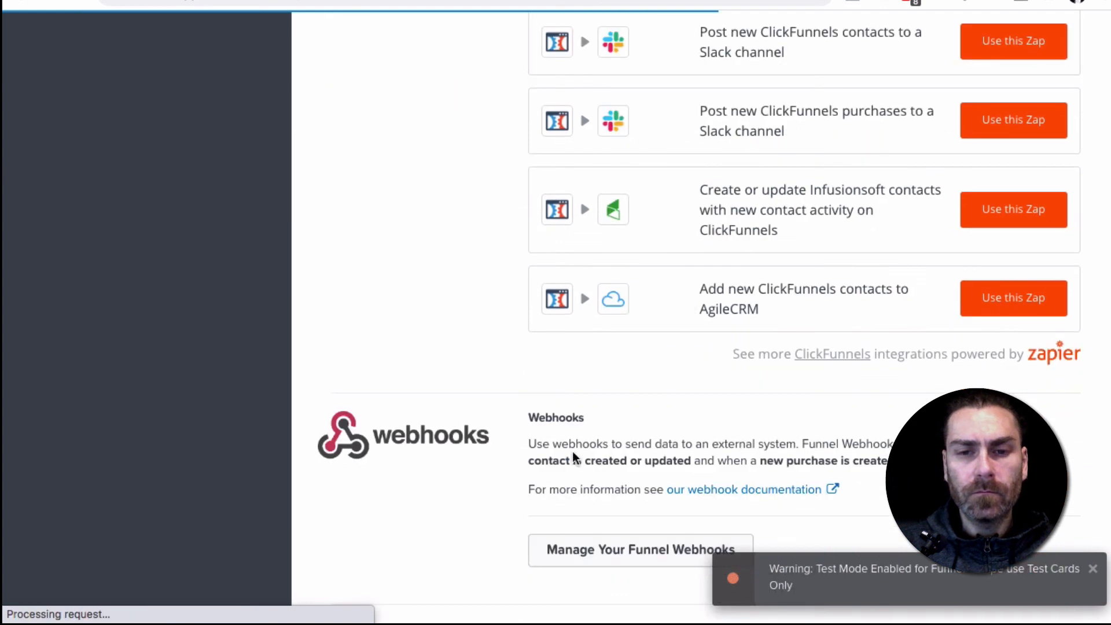
scroll(679, 496, down, 5)
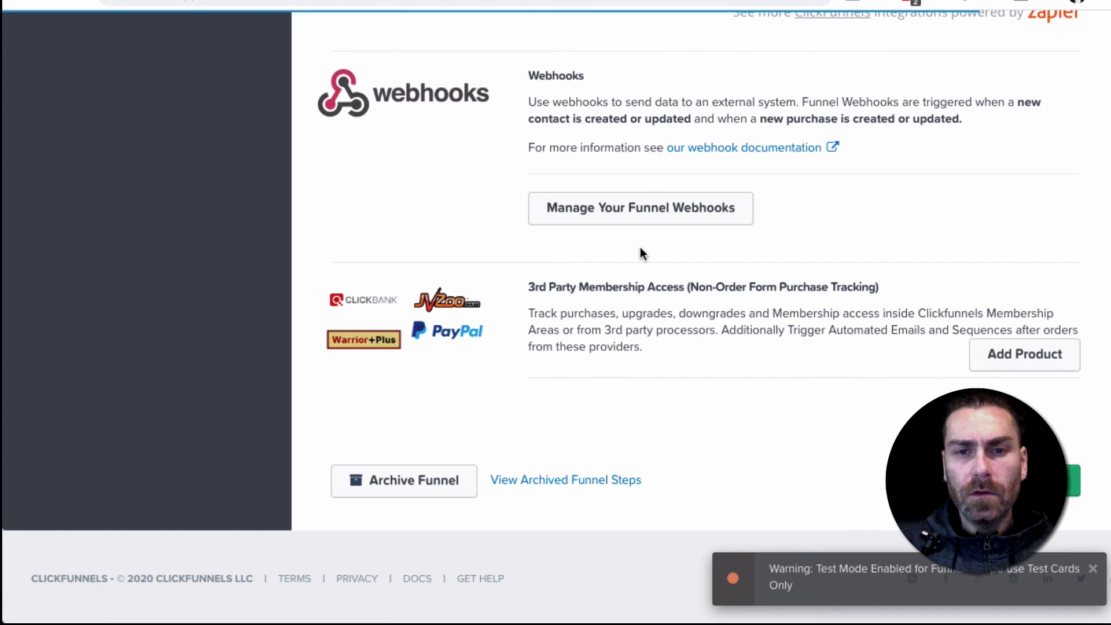
click(627, 216)
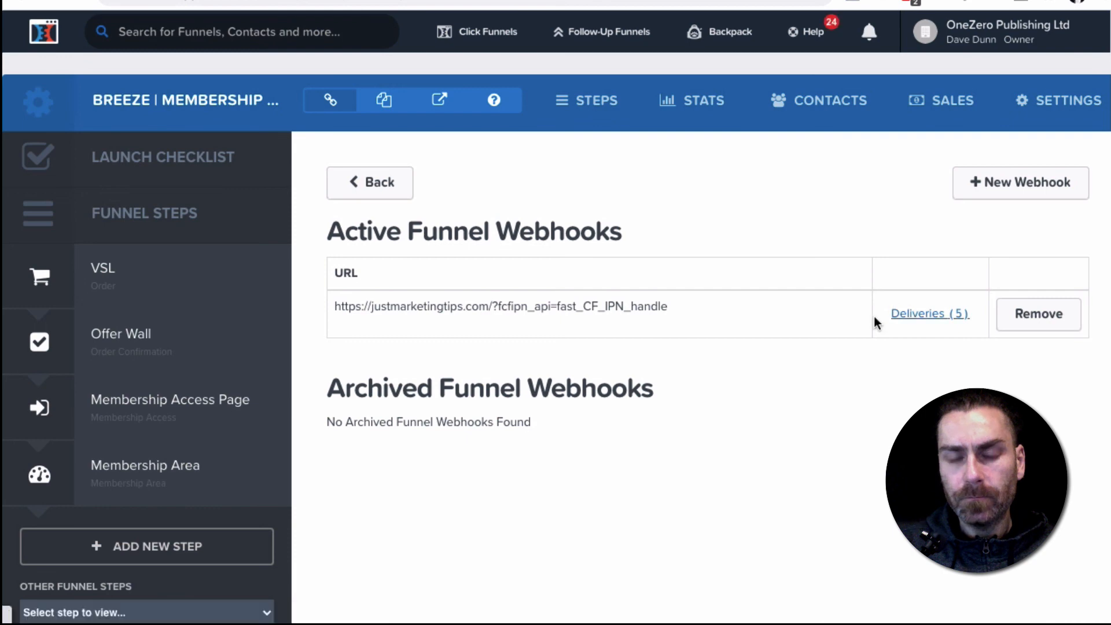
click(919, 315)
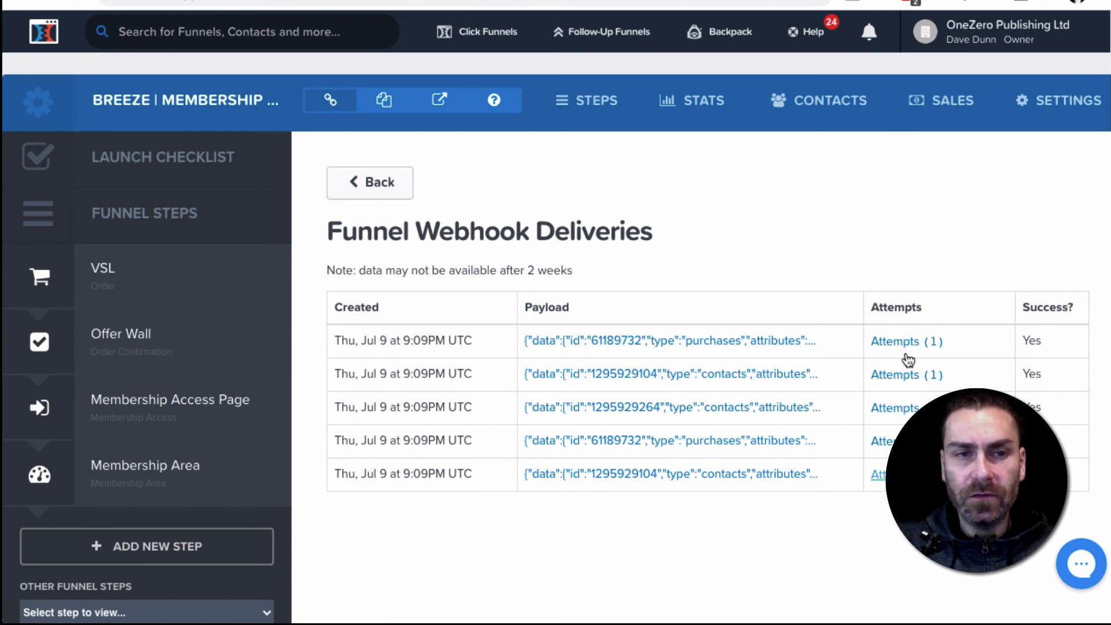
Switch to the WordPress email log, copy the member's login email from the login details message and paste it into the site's login form
key(ctrl+Tab)
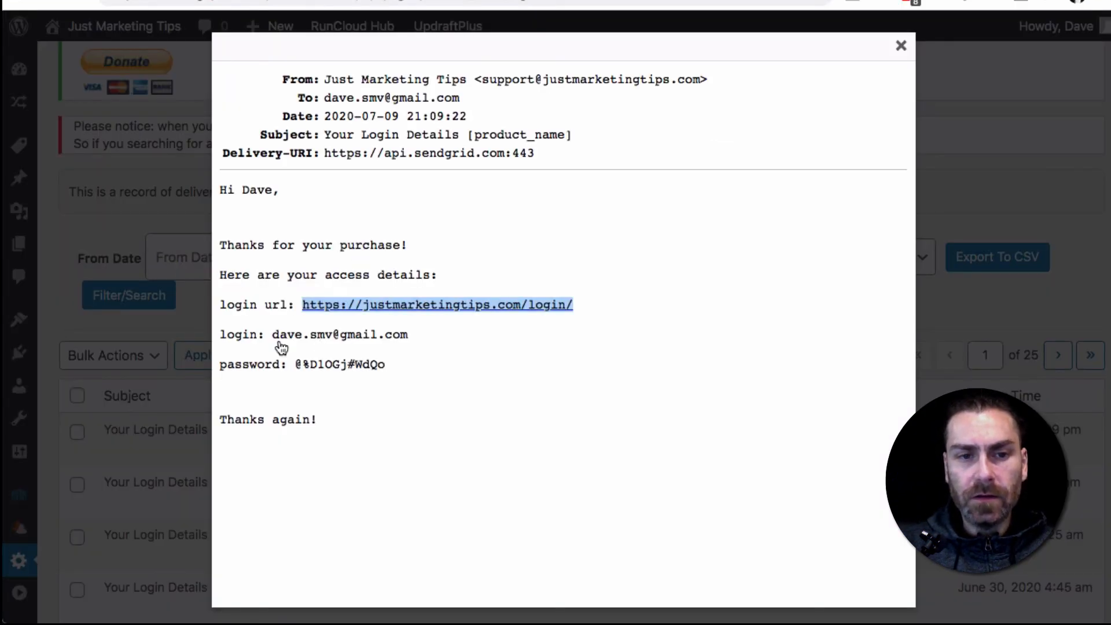
drag(273, 335, 412, 336)
key(super+c)
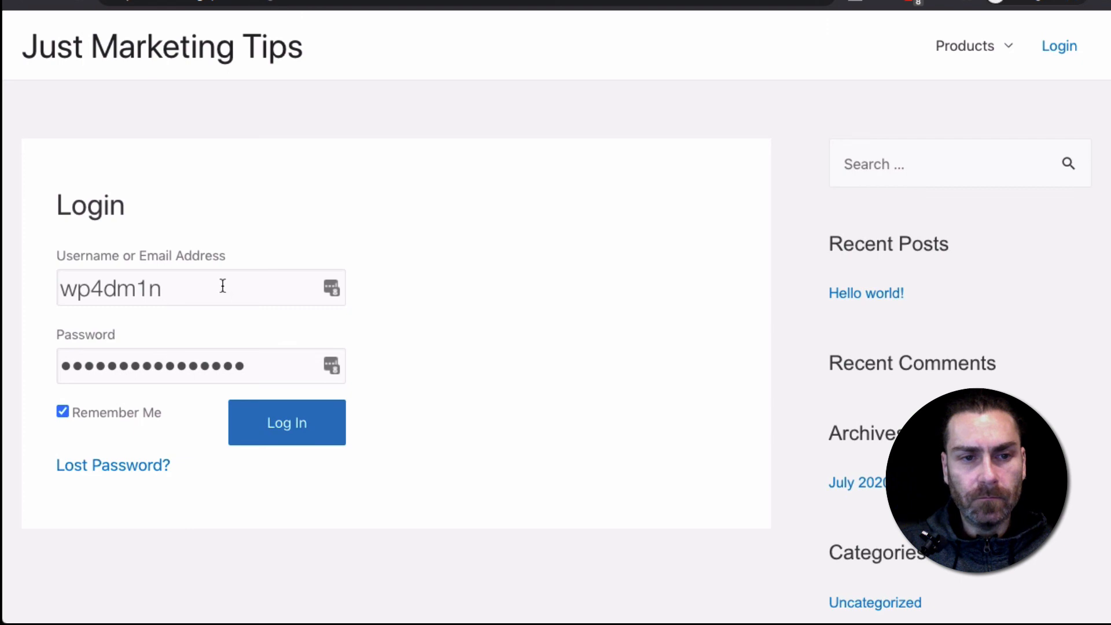
key(super+a)
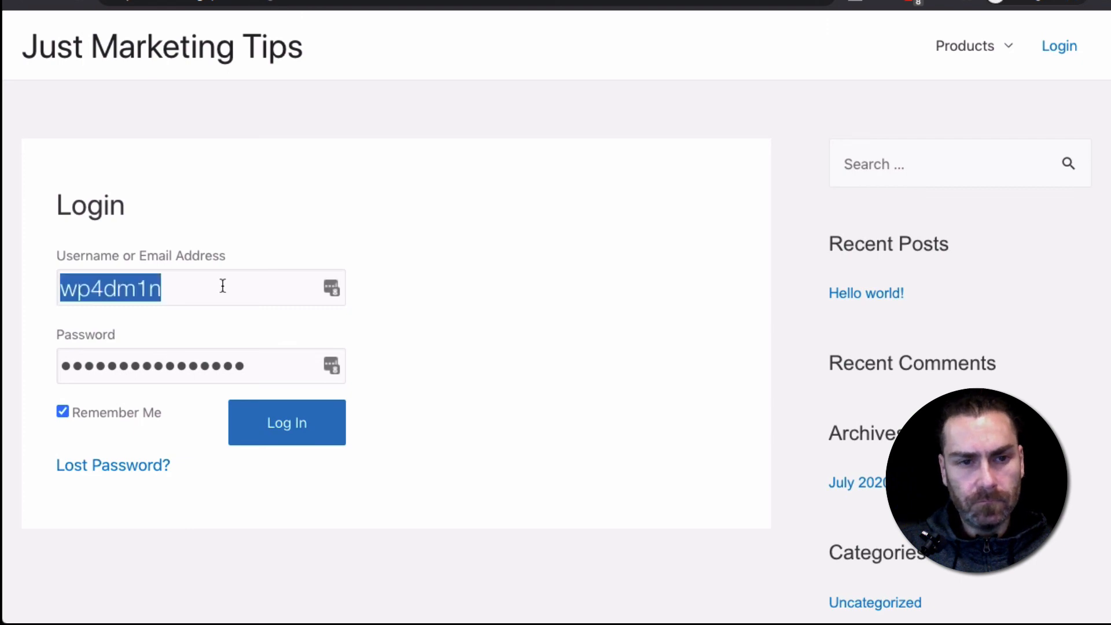
key(super+v)
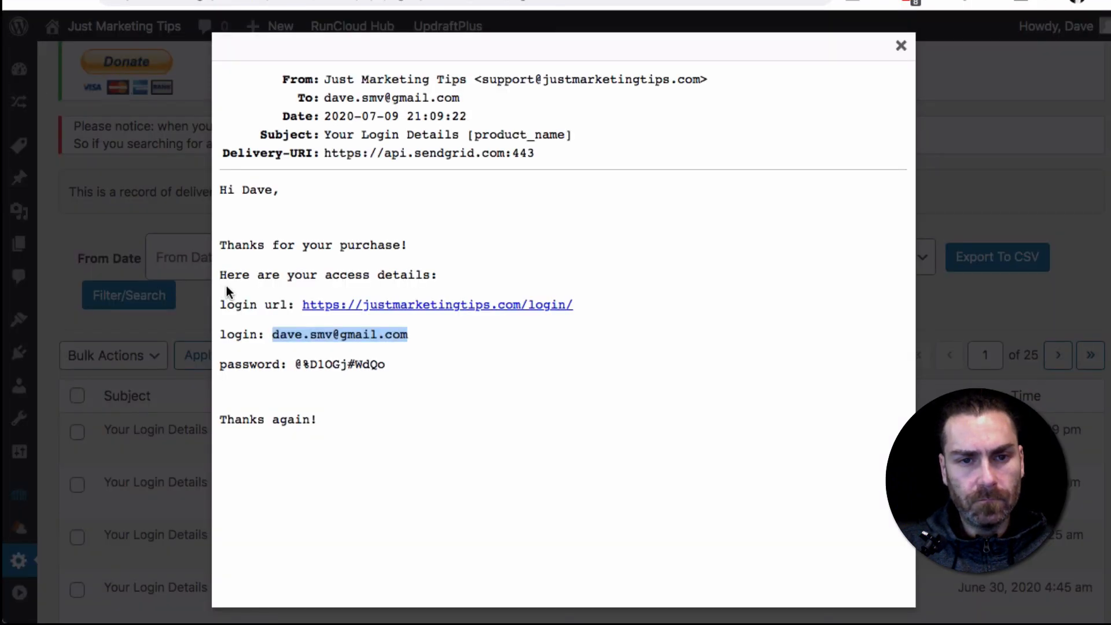
Copy the account password from the login details message, paste it into the Password field and log in to the members area
drag(294, 363, 388, 363)
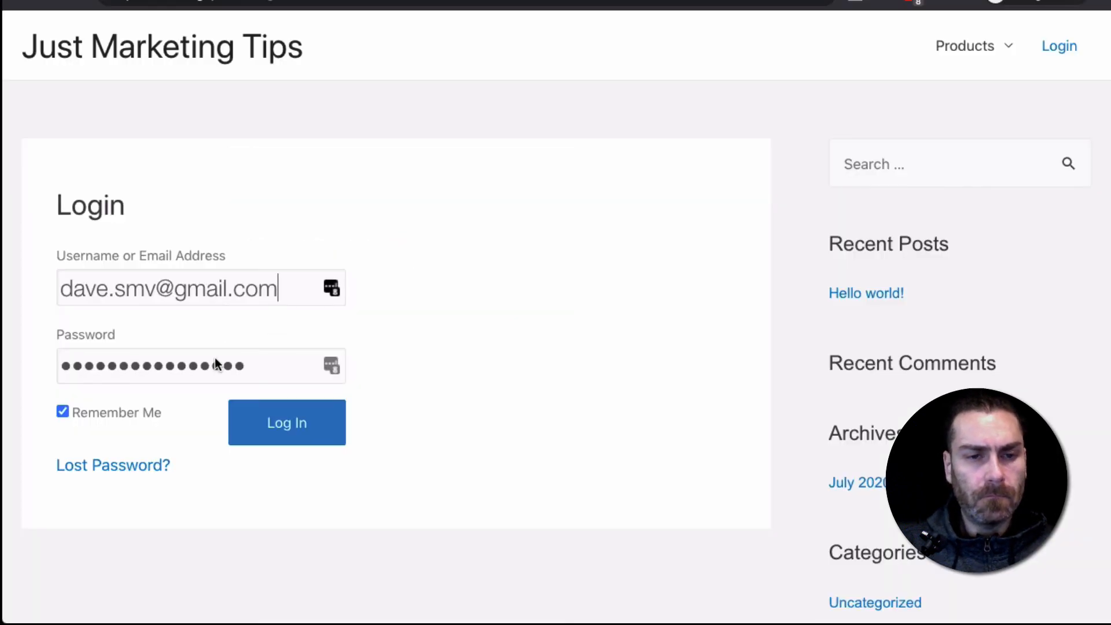
click(215, 358)
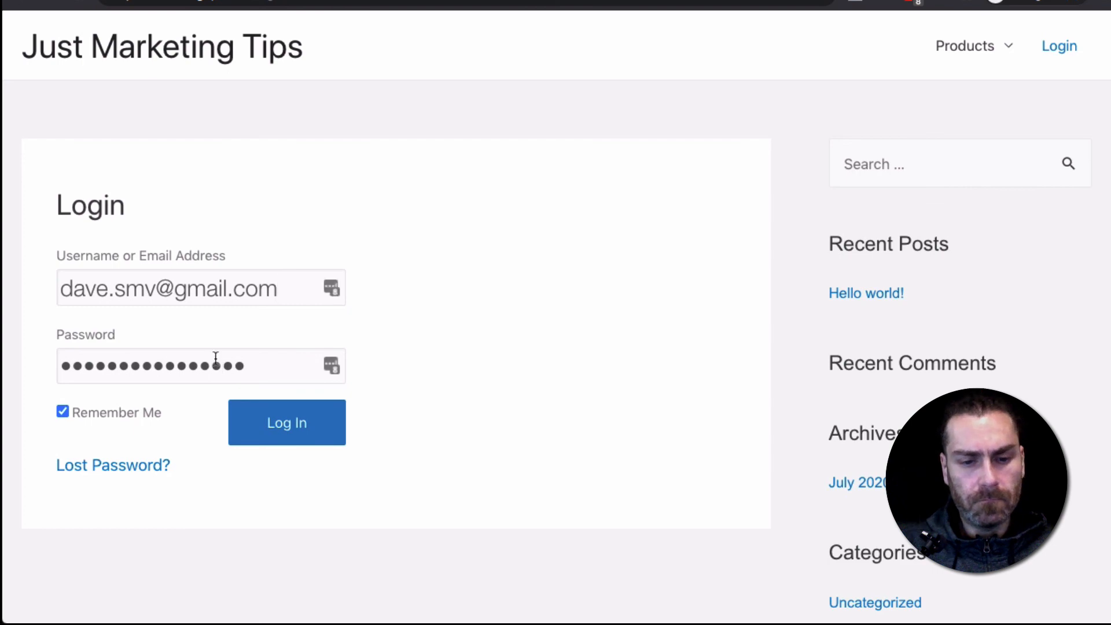
double_click(215, 359)
key(ctrl+v)
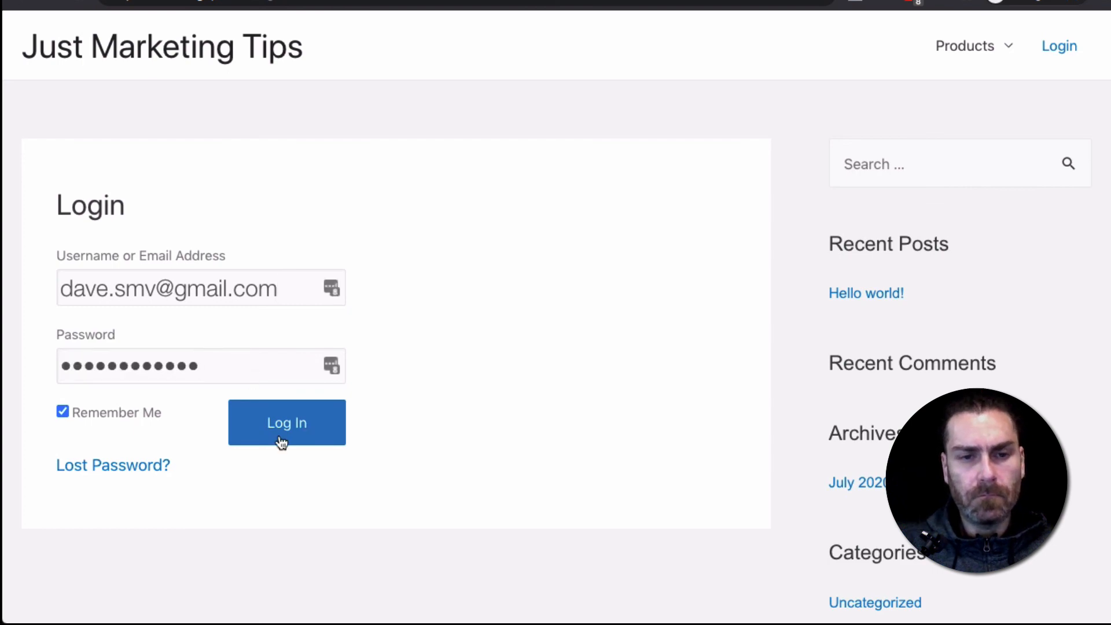
click(281, 431)
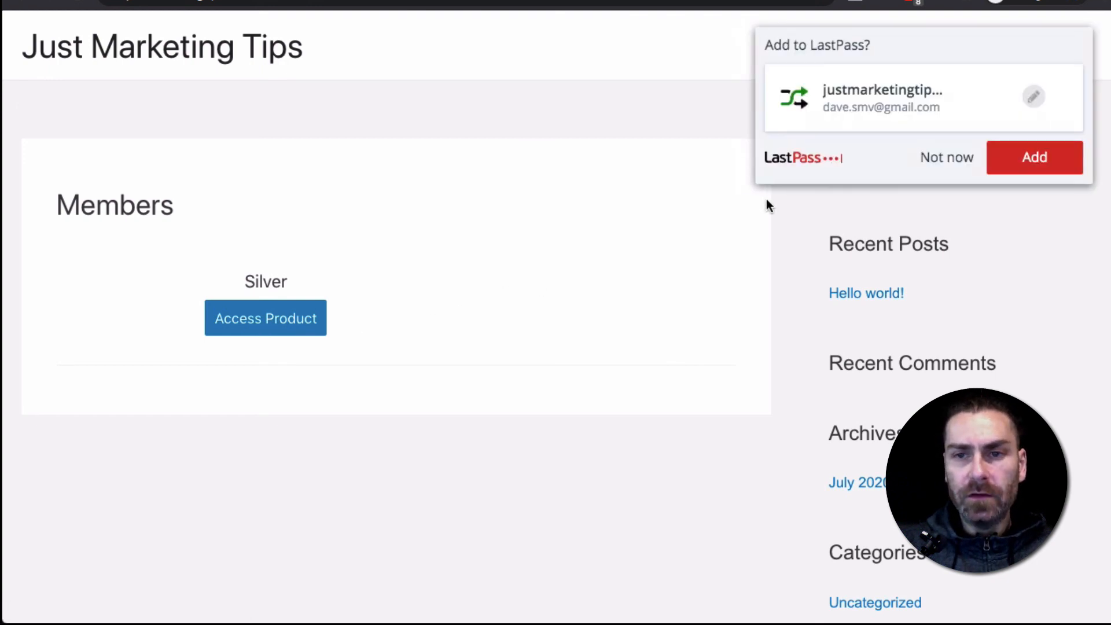
Decline saving the login to LastPass and review the member's products, upcoming invoices and active subscriptions on the site's Account page
click(952, 164)
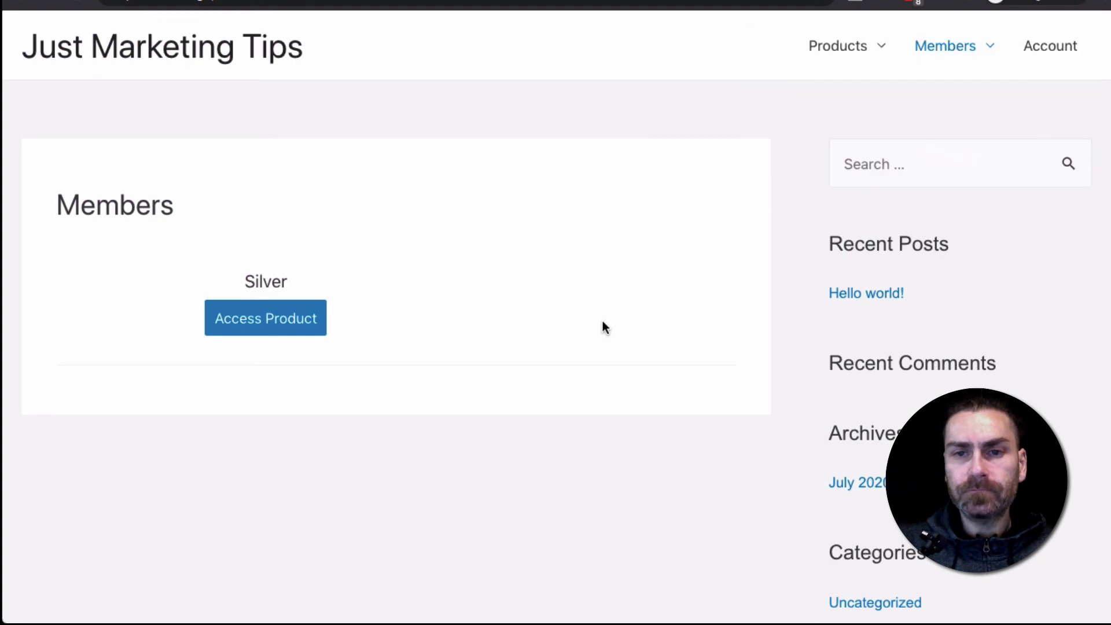
click(1043, 50)
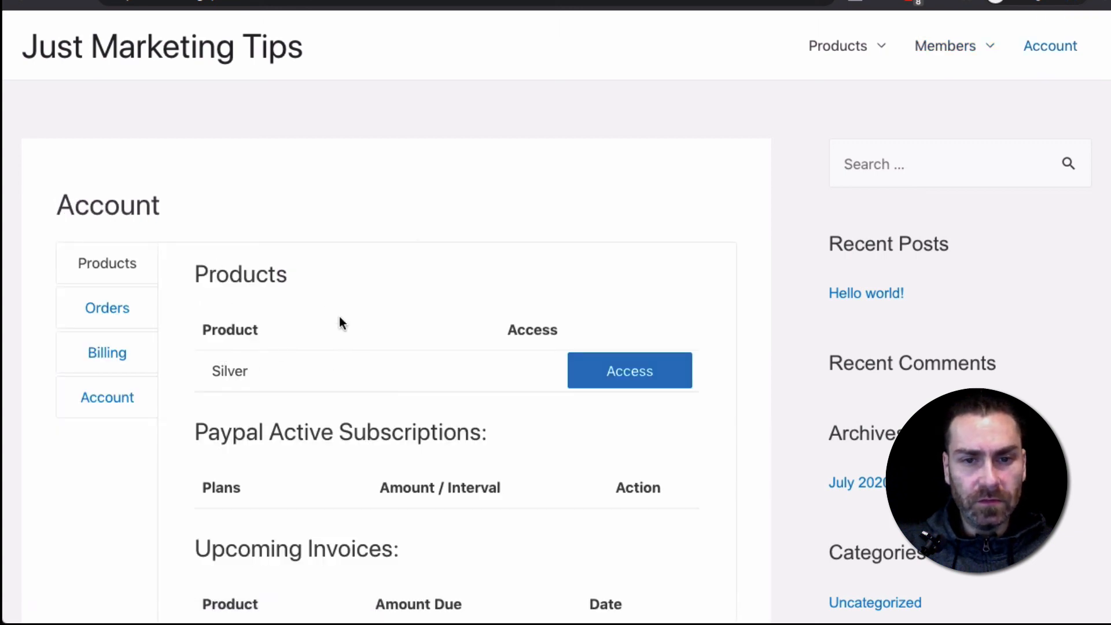
scroll(358, 342, down, 6)
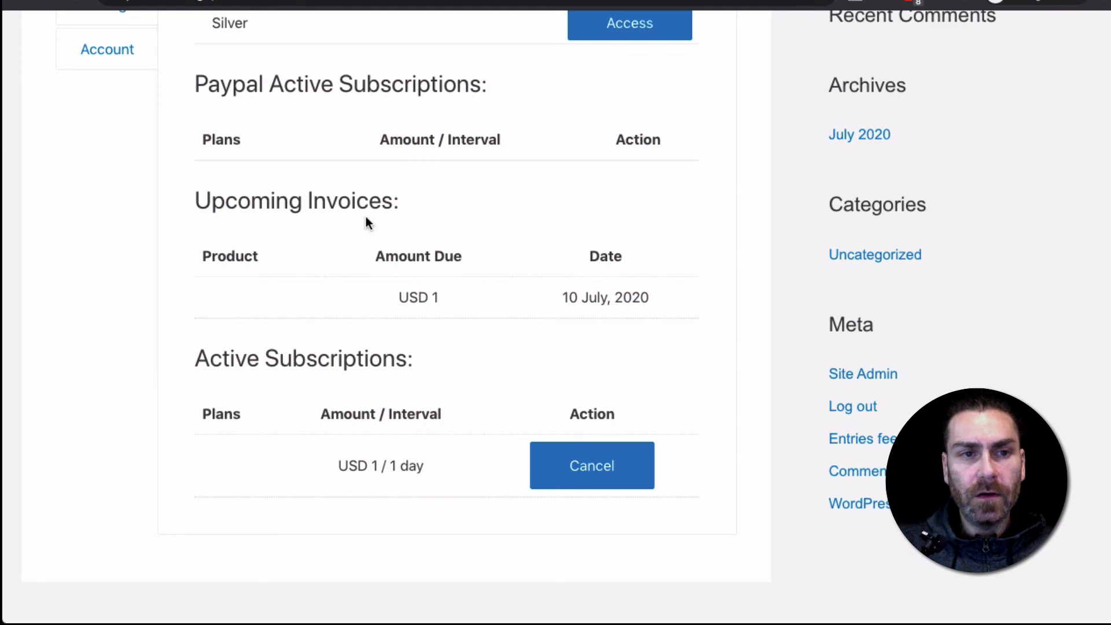
scroll(366, 220, up, 5)
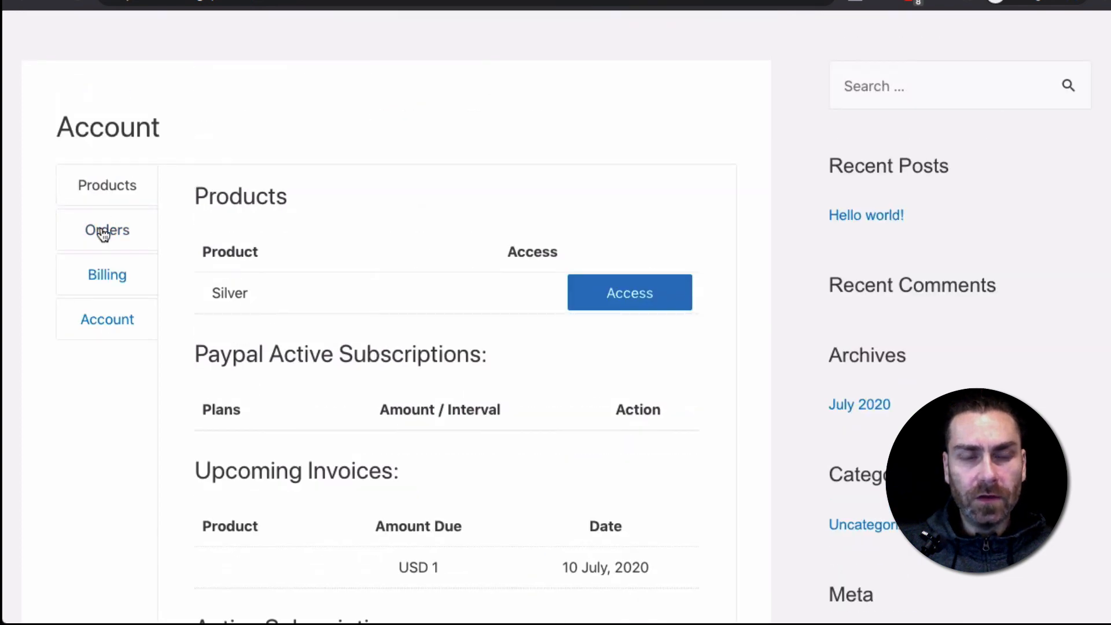
Review the member's recent orders, saved card details and account section on the Account page
click(102, 230)
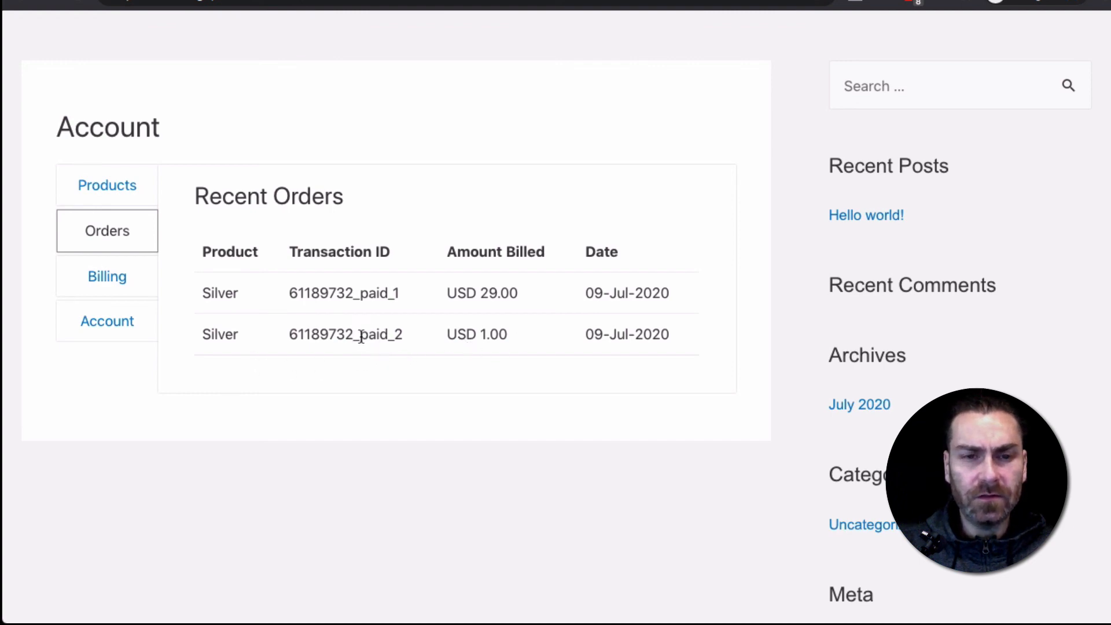
click(148, 277)
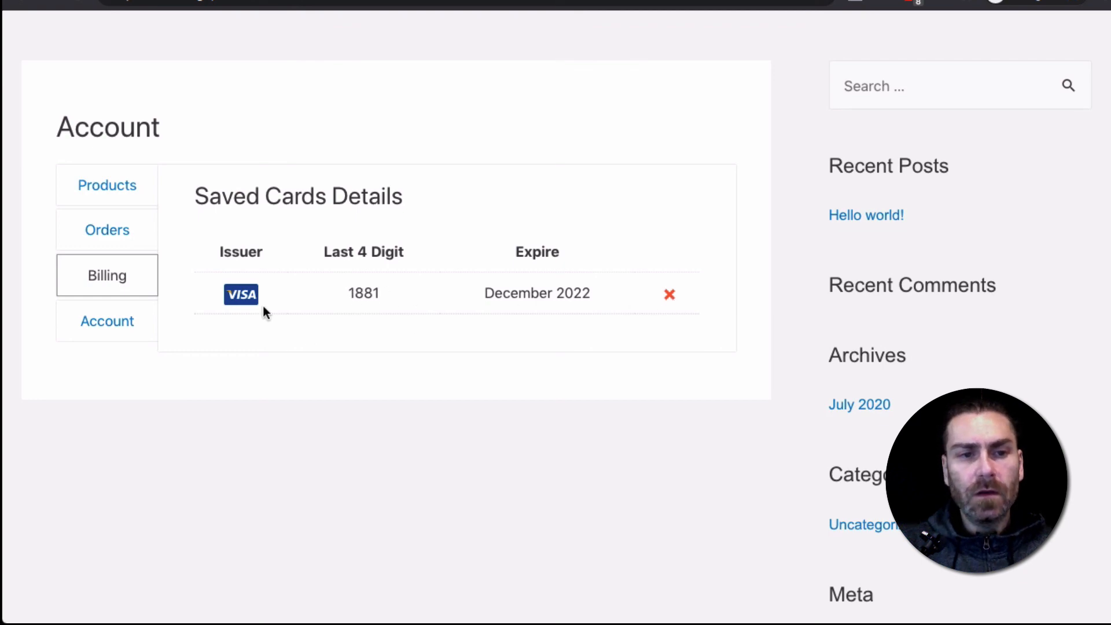
click(103, 334)
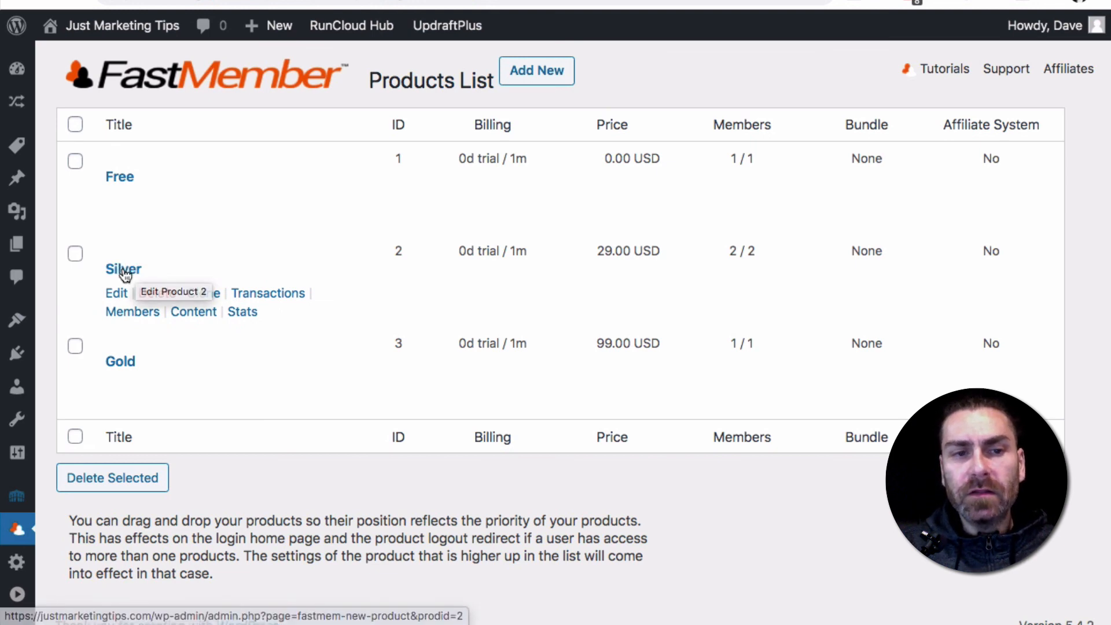
Open the Silver product for editing in the WordPress admin and examine its autoresponder, email notification and Fast Tags integration settings
click(210, 262)
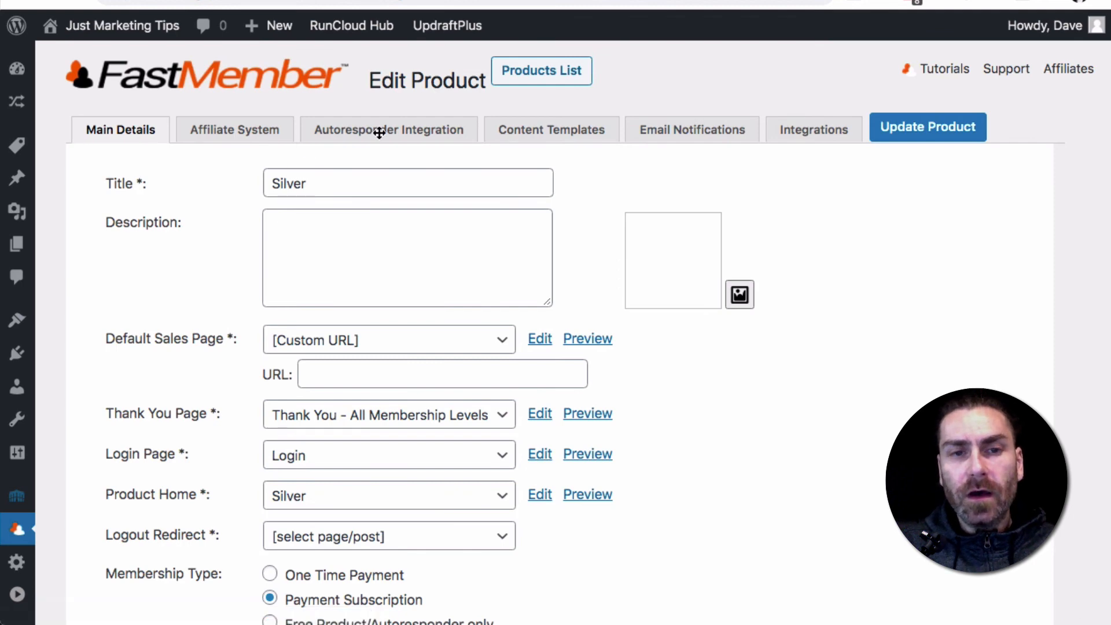
click(261, 137)
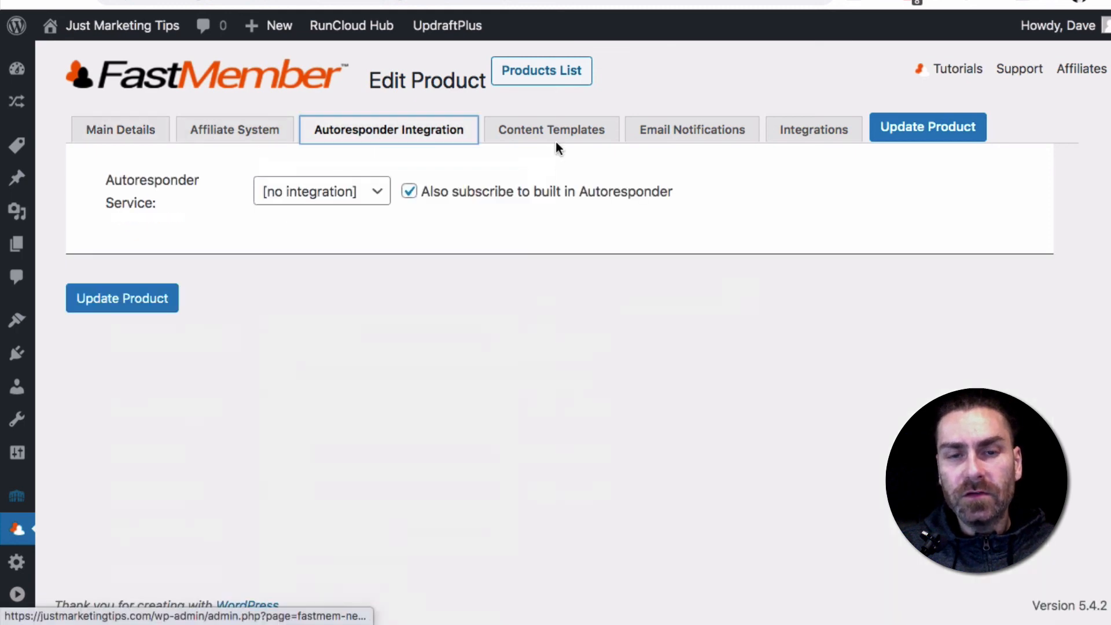
click(721, 132)
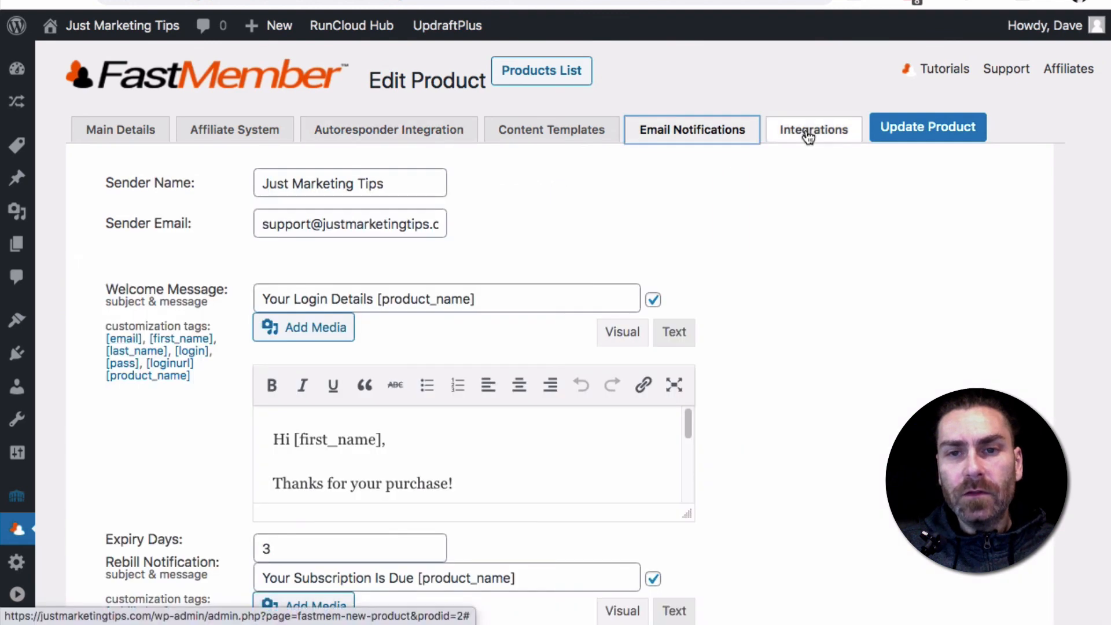
click(808, 132)
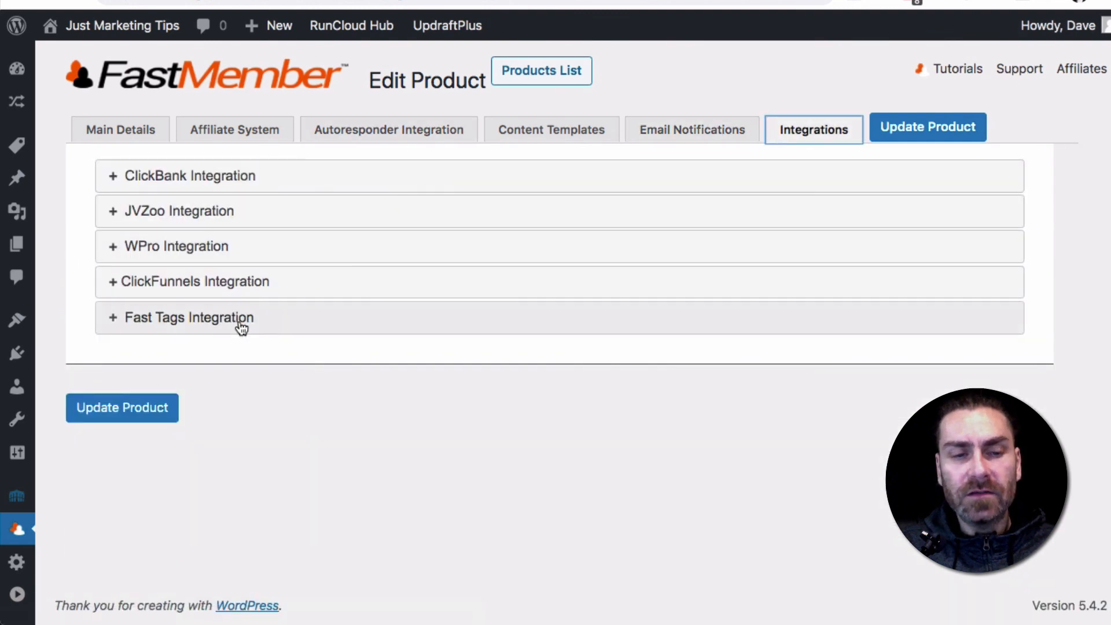
click(241, 328)
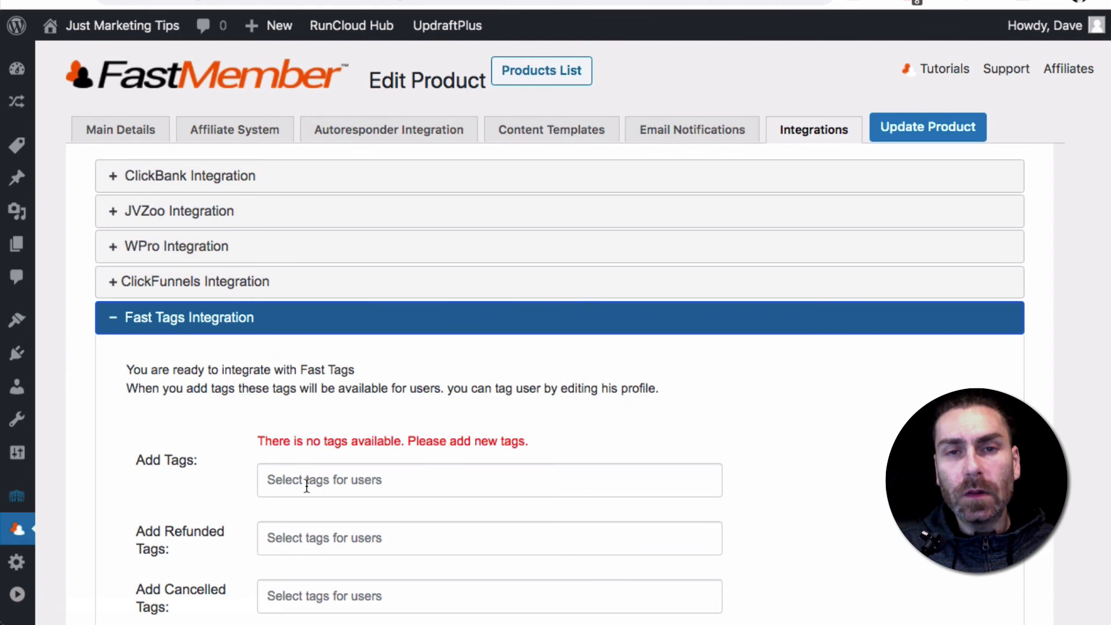